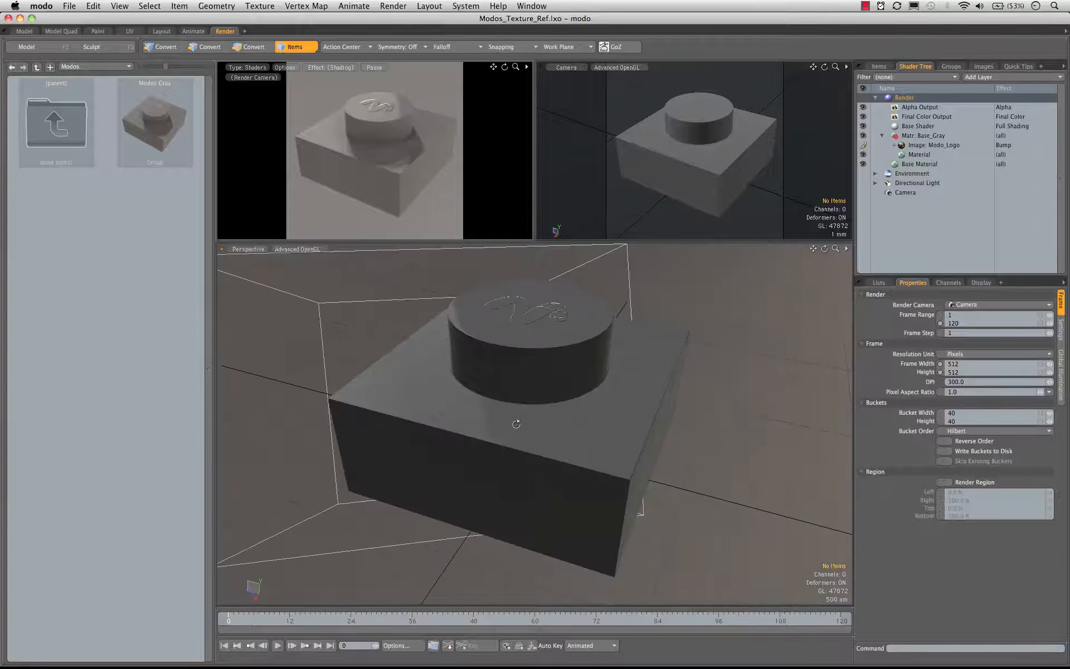
- Add a Constant texture layer above the Material in the Base_Gray material group
alt+drag(440, 503, 428, 421)
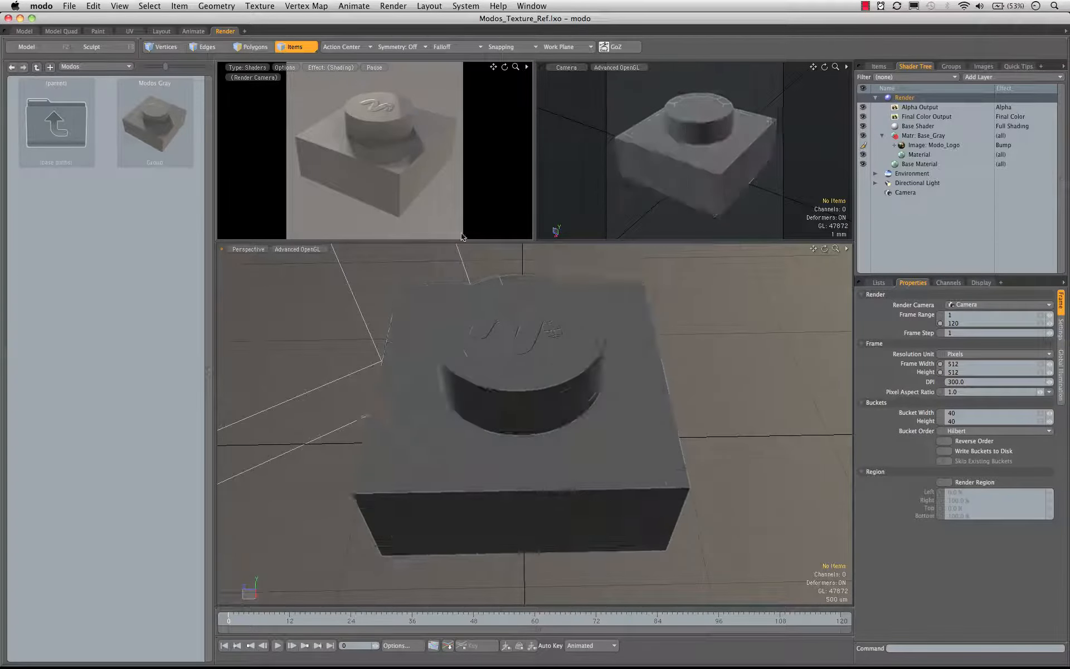
alt+drag(635, 486, 501, 445)
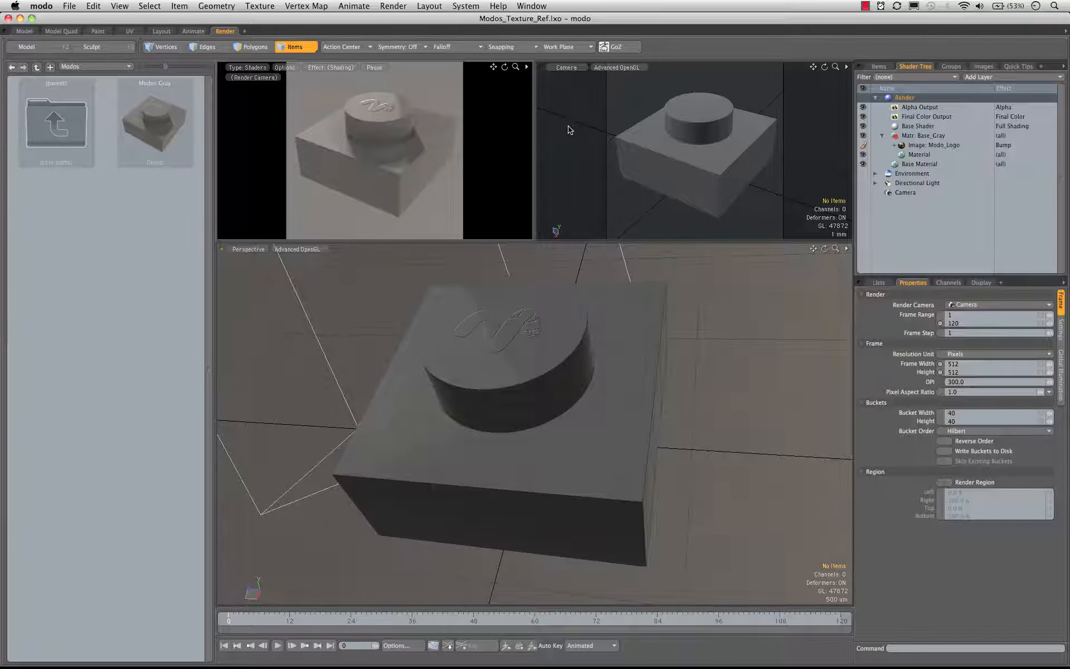
click(917, 155)
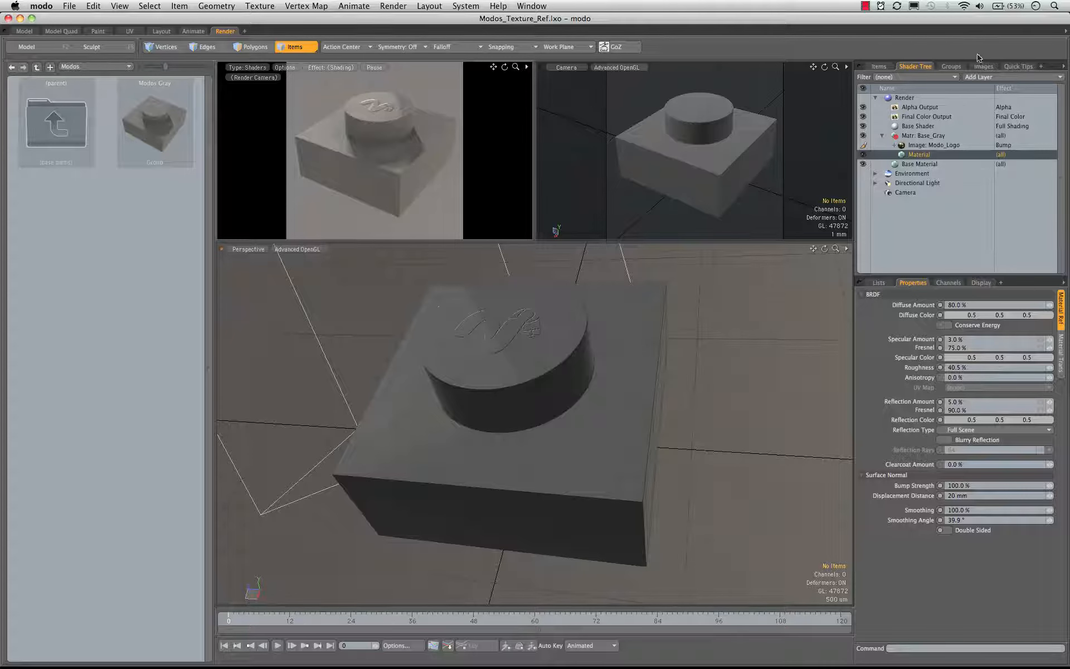
click(984, 78)
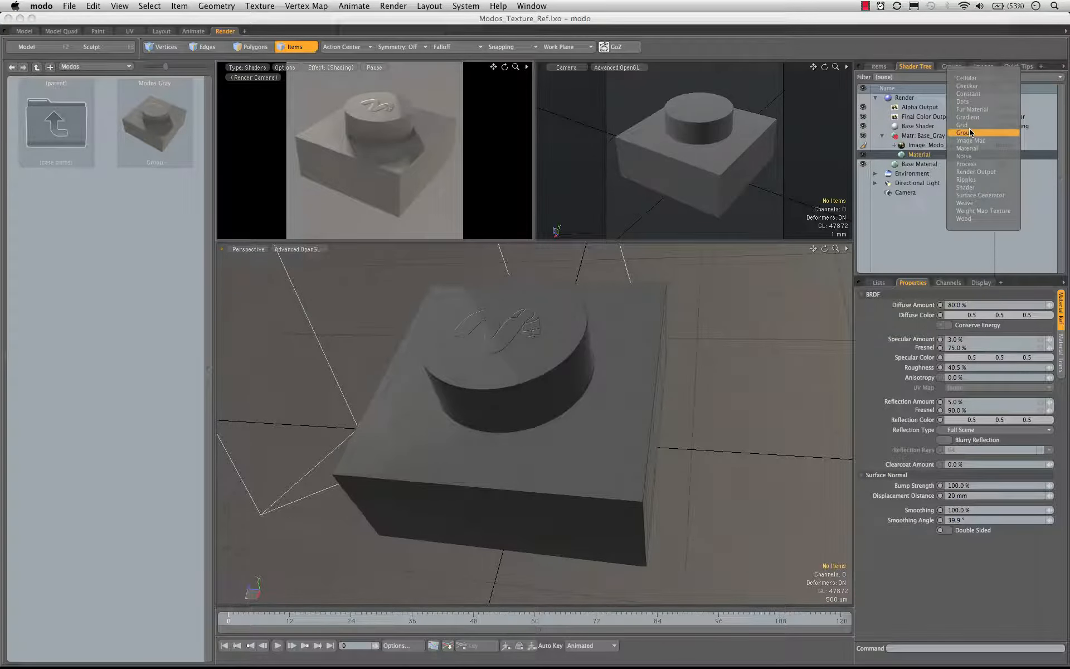
click(968, 93)
- Create two instances of the Constant layer within the Base_Gray group
right_click(913, 147)
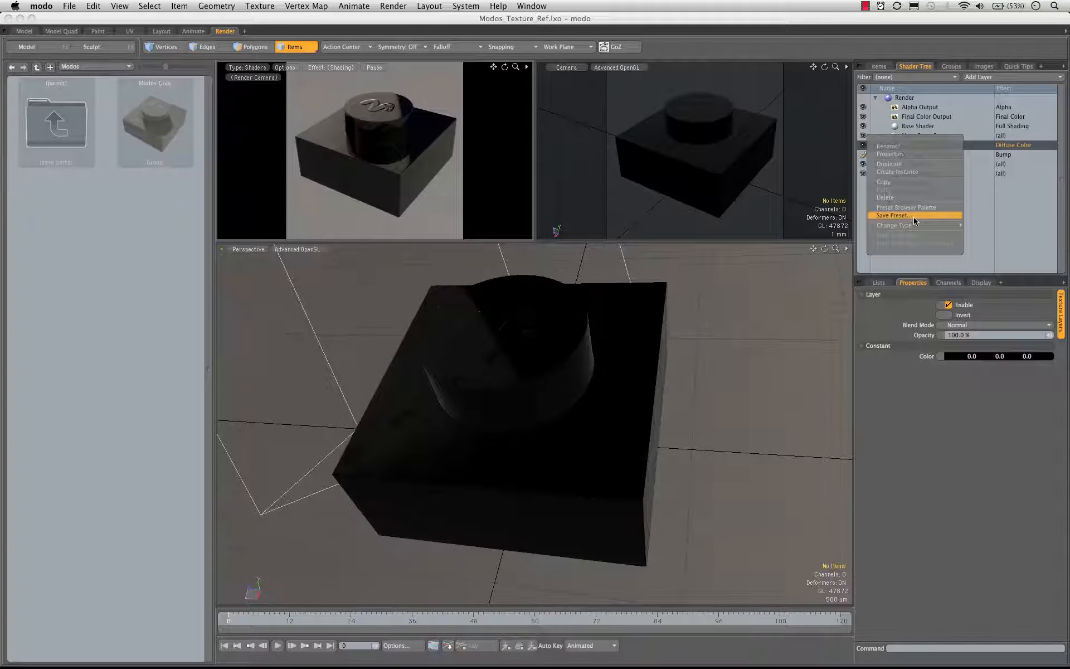
click(914, 163)
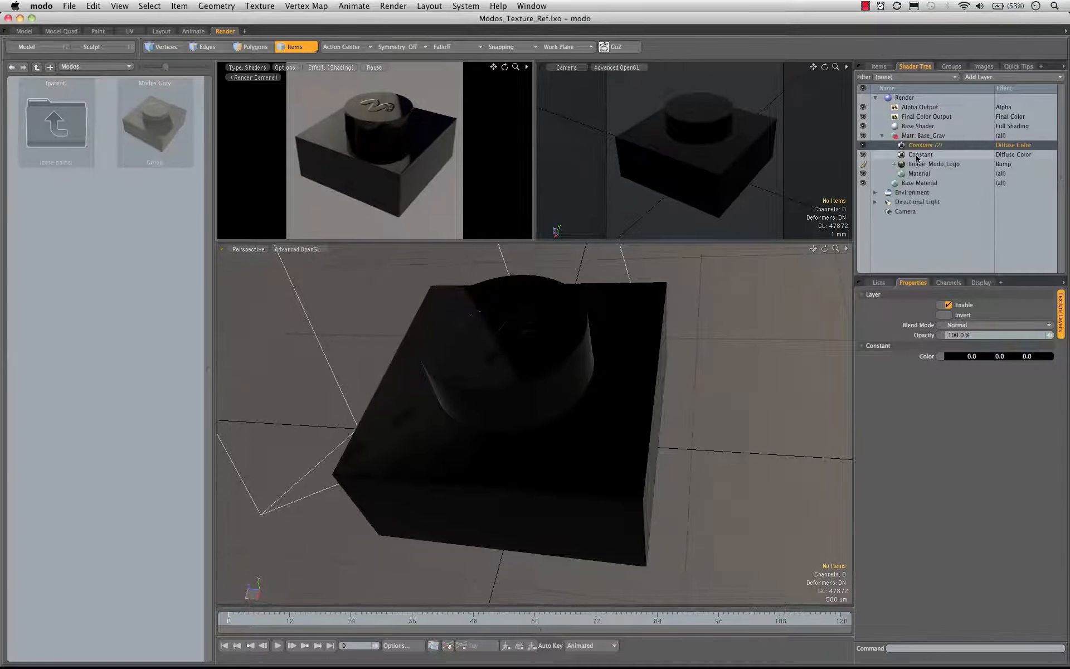
right_click(914, 155)
click(911, 181)
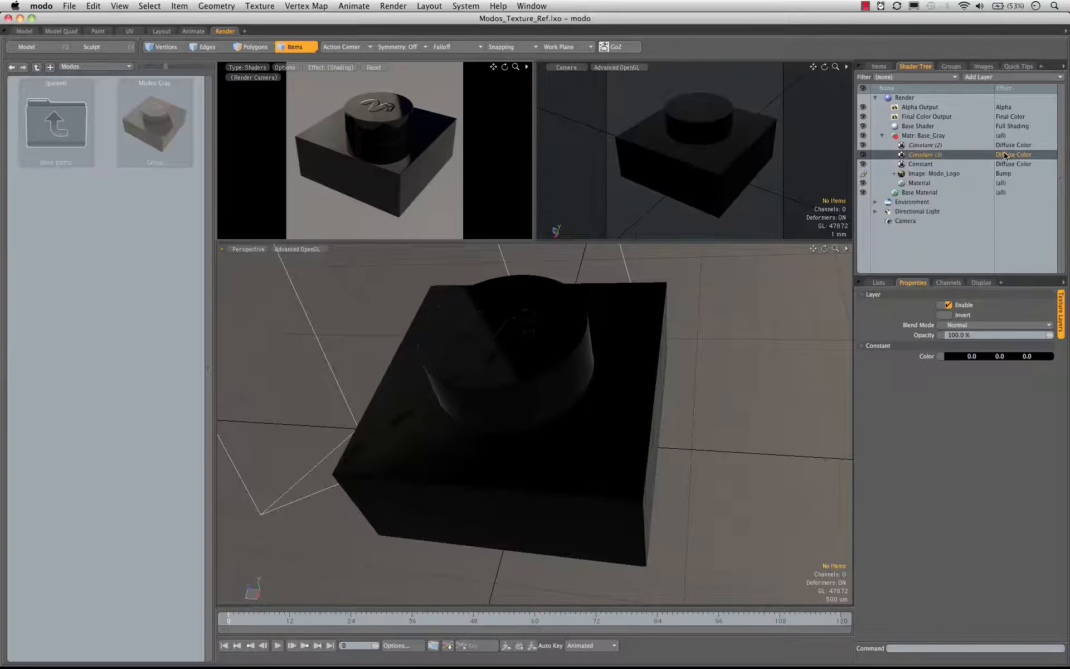
- Set the effect of instance Constant (3) to Specular Color and of Constant (2) to Reflection Color
click(1025, 154)
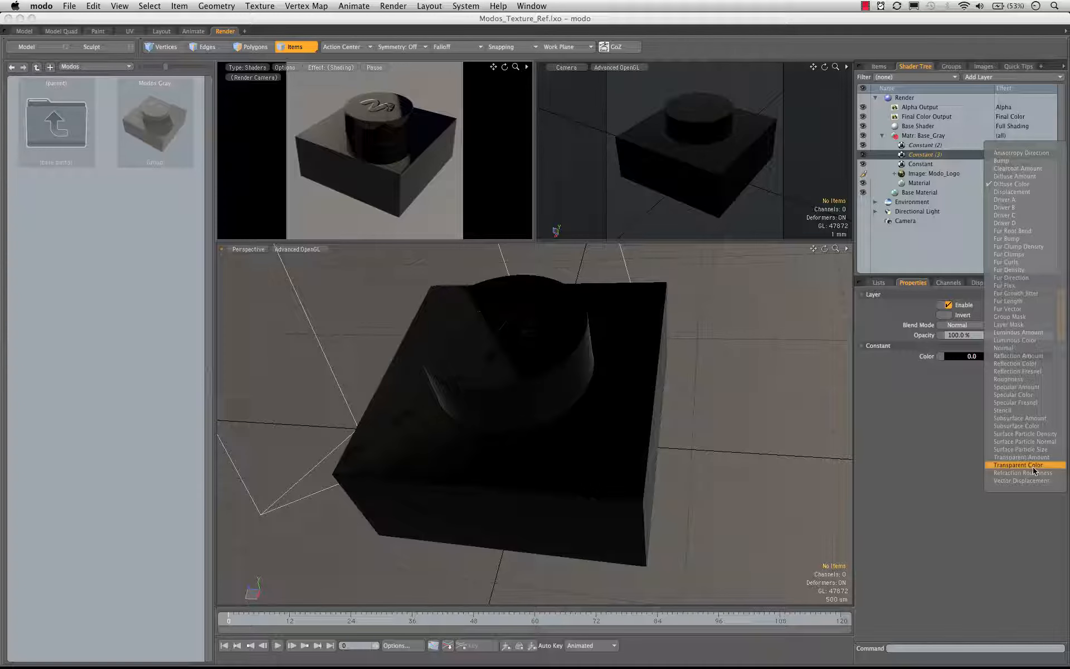
click(1024, 395)
click(1030, 146)
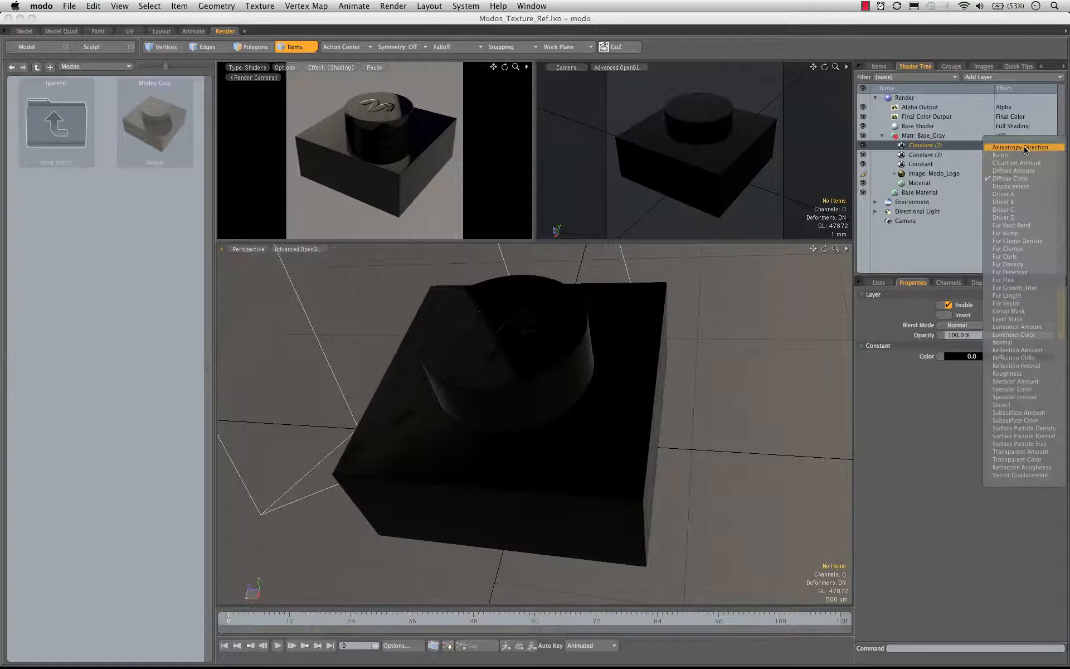
click(1027, 147)
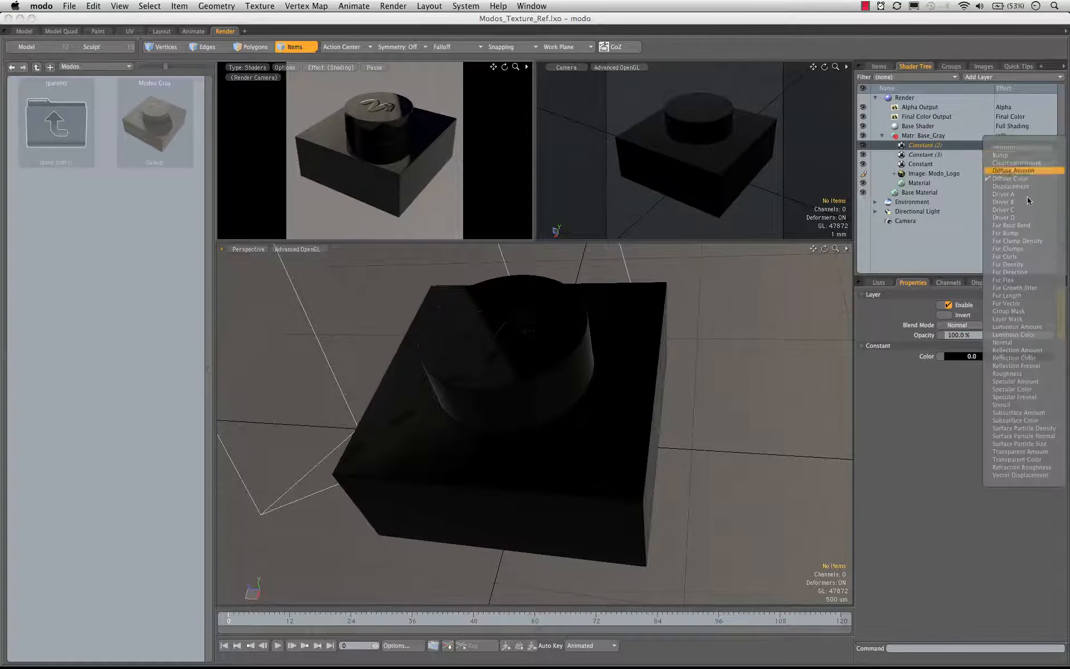
click(1040, 360)
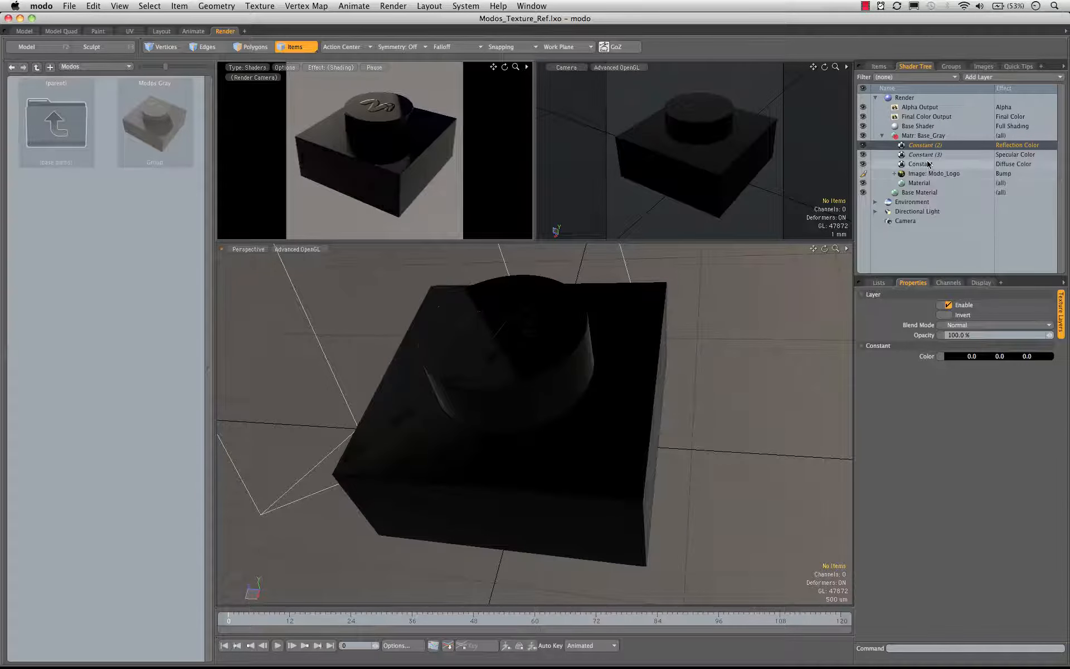
- Set the original Constant layer's color to a warm gray of 0.56, 0.54, 0.51 and store it as a custom swatch
click(989, 164)
click(942, 356)
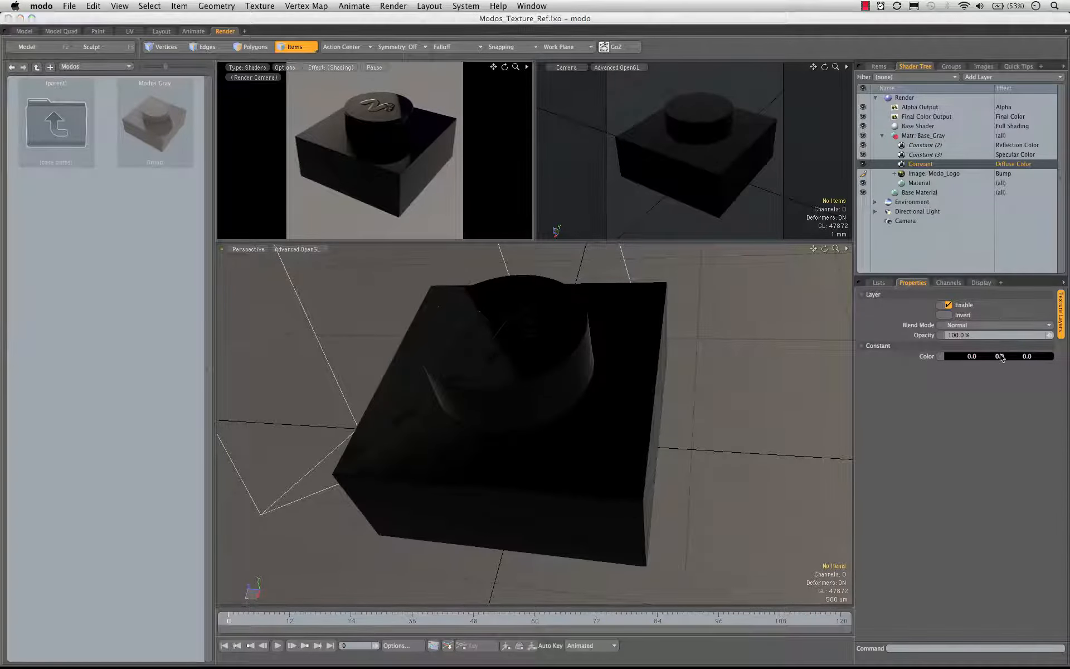
drag(584, 289, 584, 208)
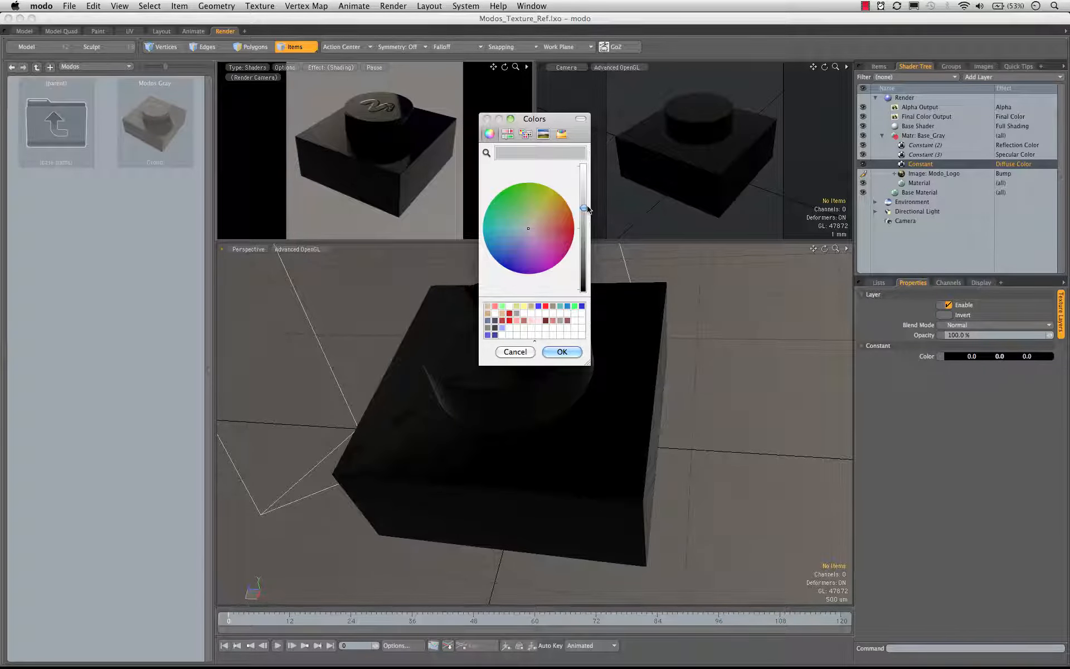
drag(586, 206, 586, 202)
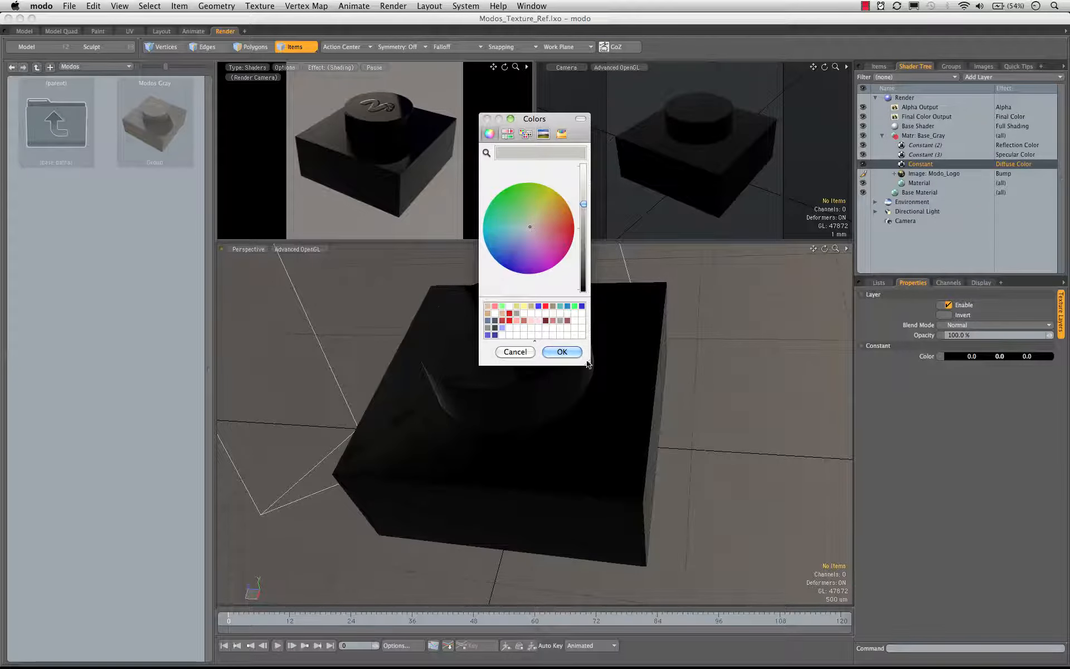
drag(588, 364, 698, 435)
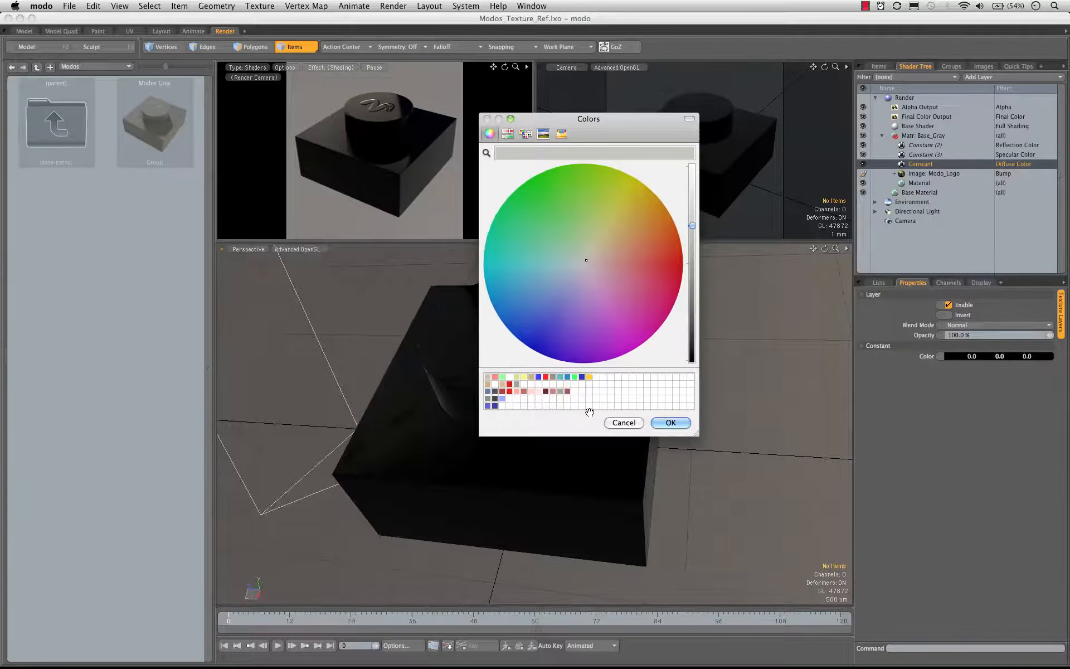
drag(589, 411, 589, 448)
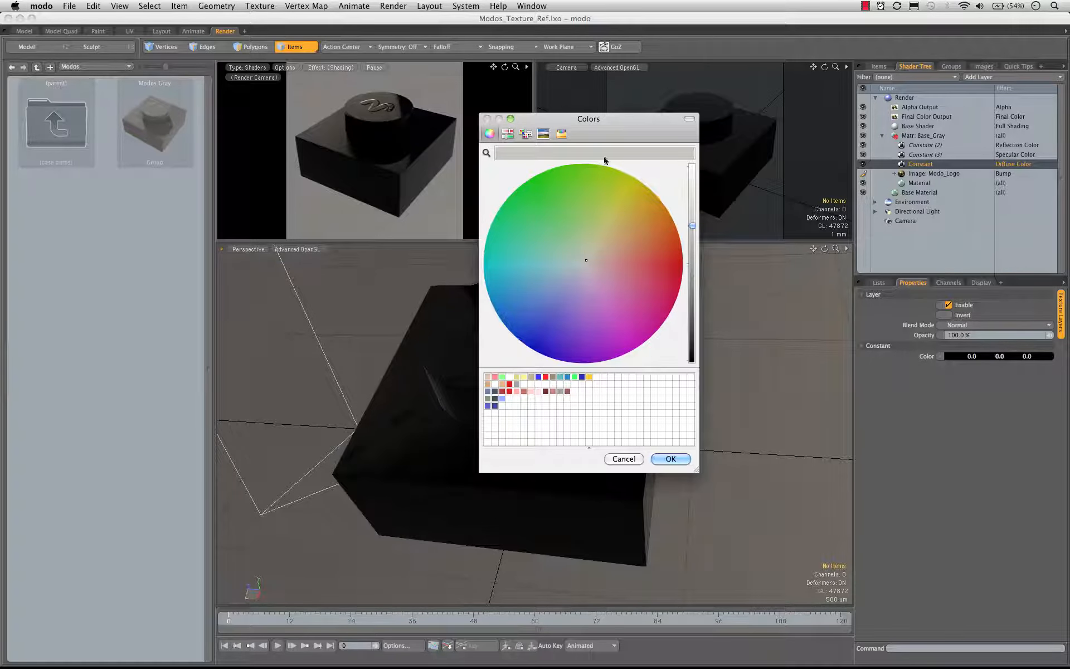
drag(656, 160, 488, 428)
click(670, 459)
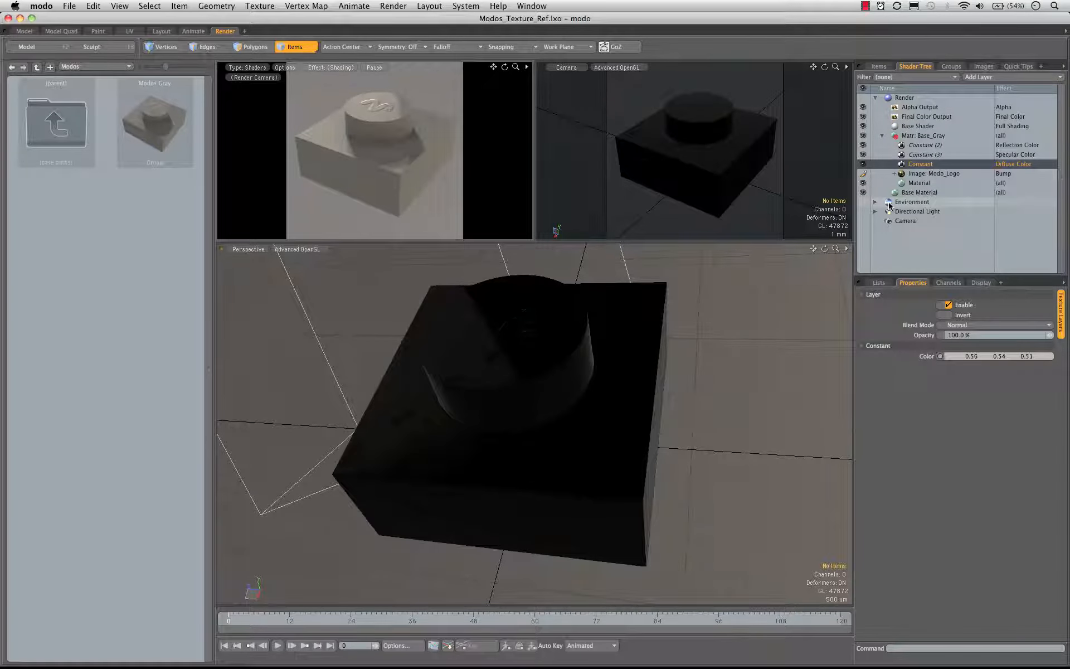
drag(889, 205, 927, 242)
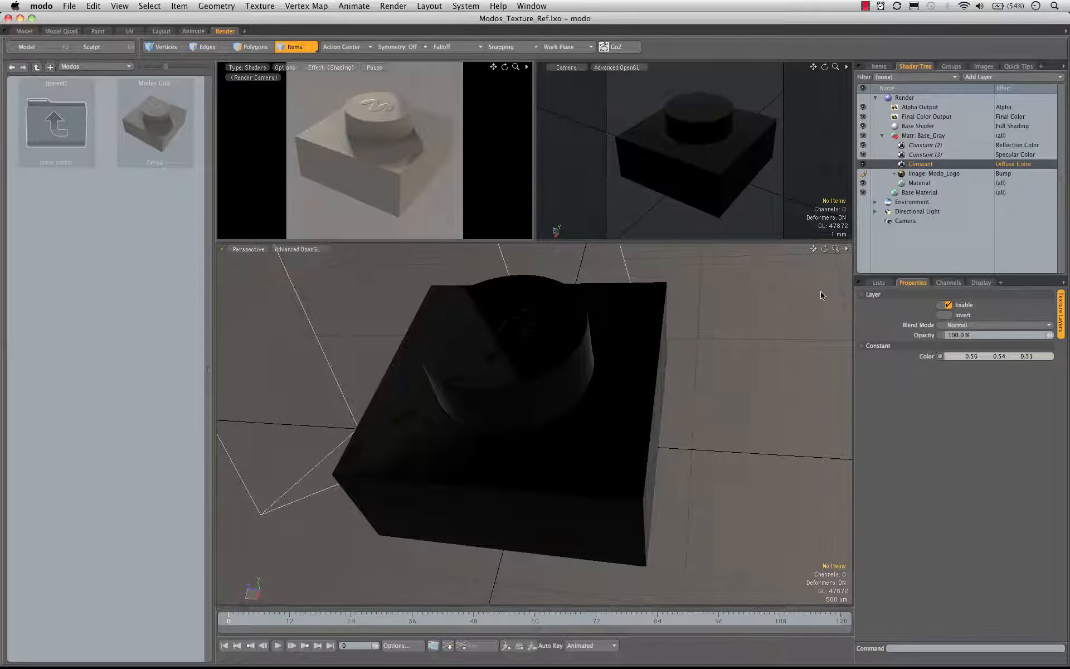
- Set the Base_Gray Material's specular amount to 5%, its specular Fresnel to 90% and its roughness to 30%
click(919, 183)
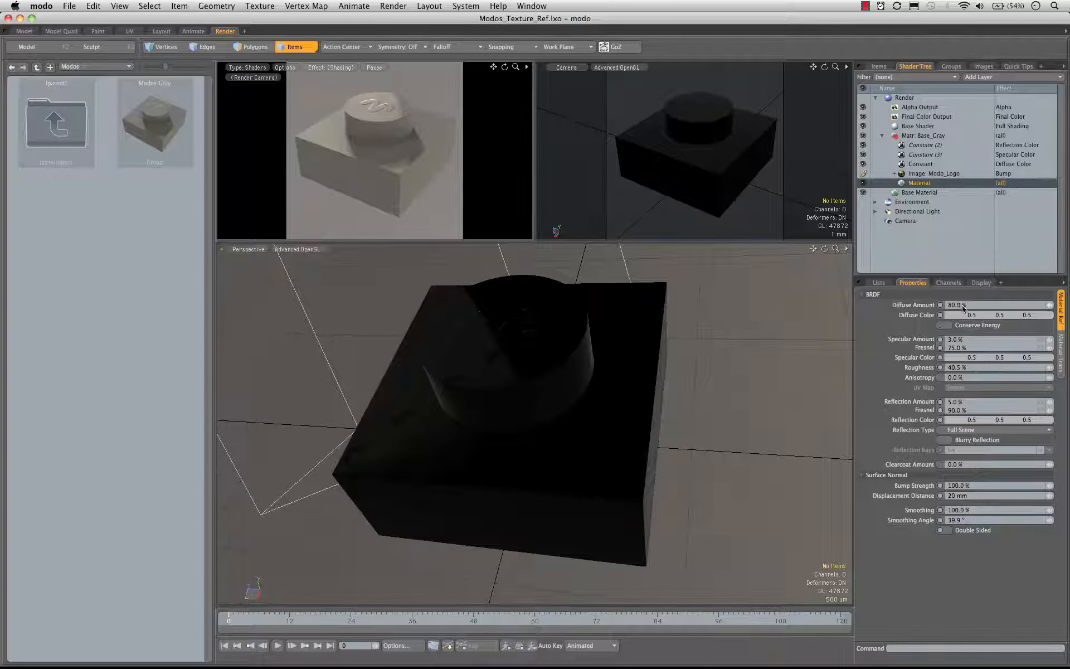
click(956, 340)
text(5)
key(Tab)
text(90)
key(Tab)
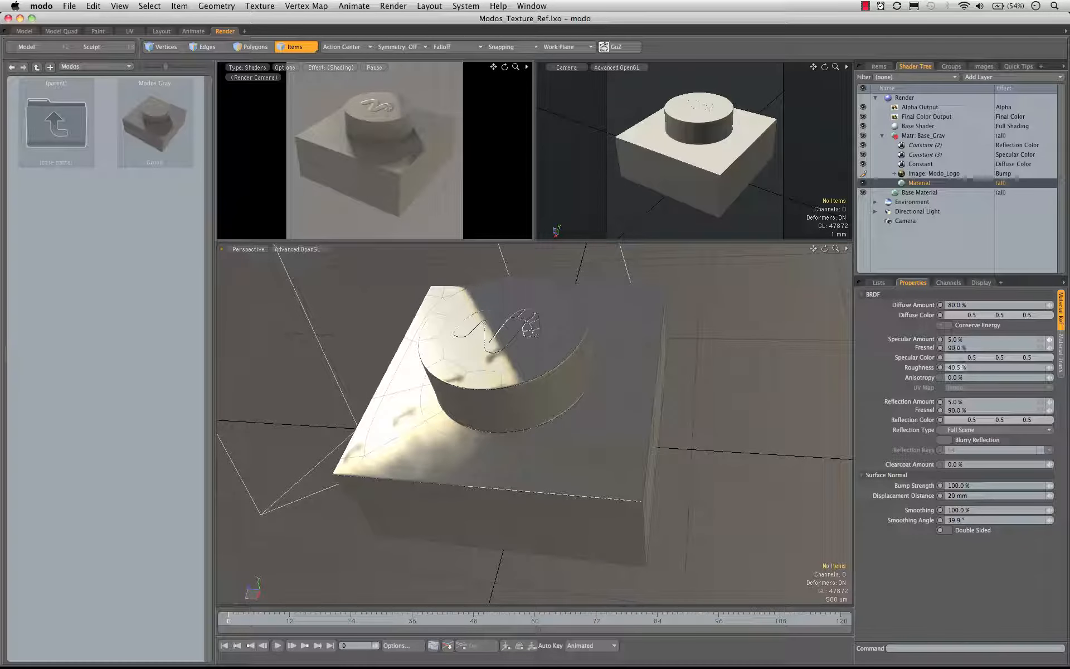
key(Tab)
text(30)
key(Return)
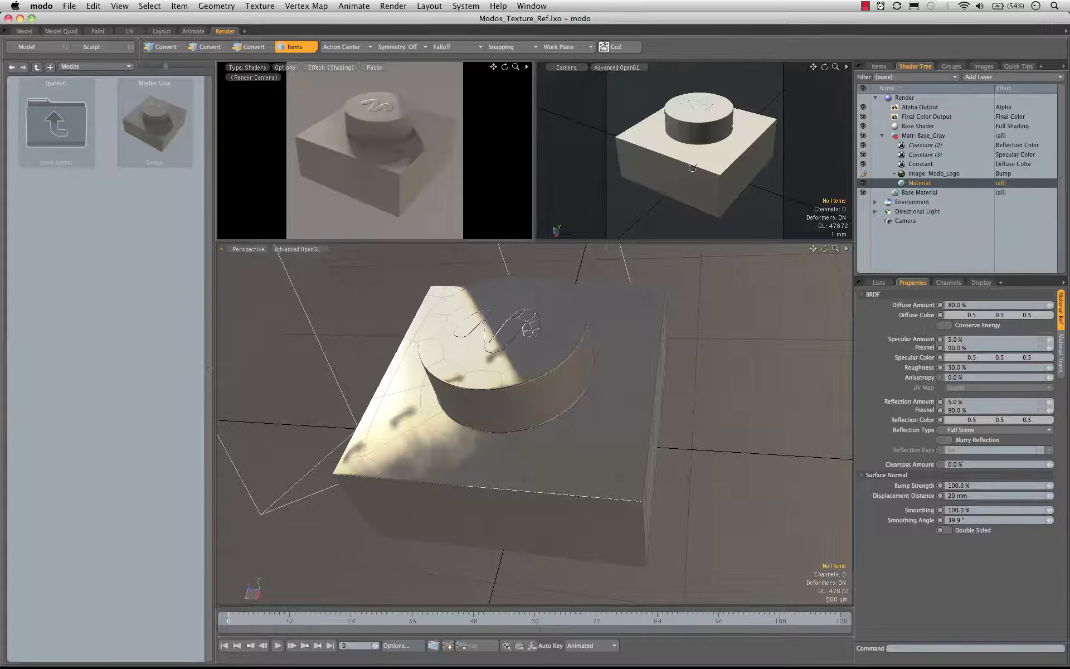
- Reorient the render camera to look at the brick from a slightly higher angle
alt+drag(692, 168, 651, 164)
alt+drag(719, 181, 724, 187)
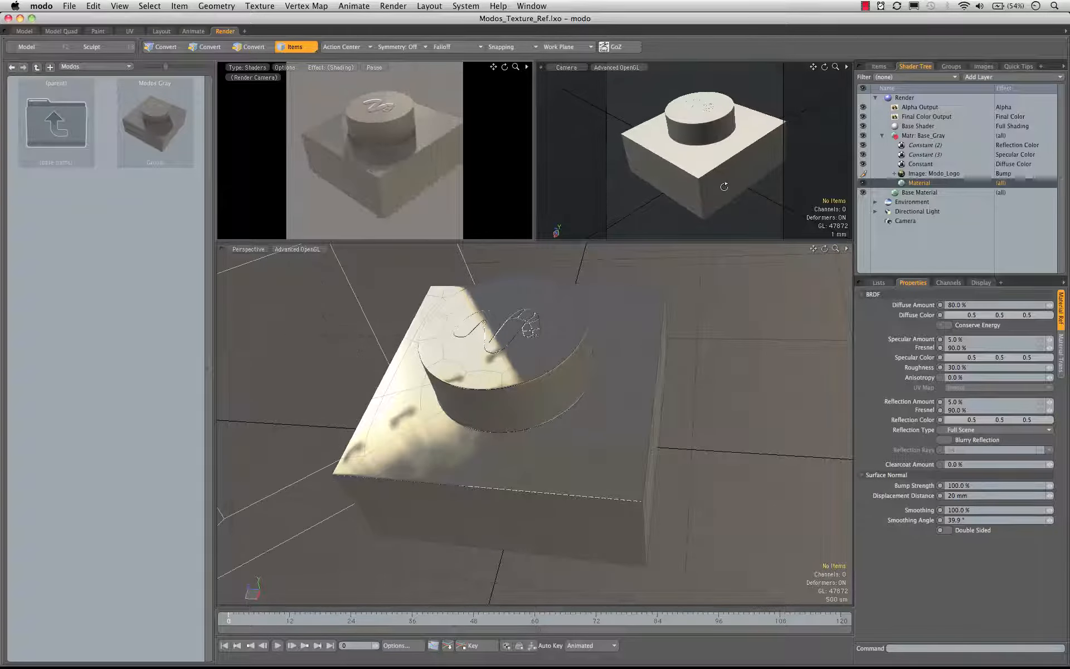
alt+drag(789, 118, 798, 129)
alt+shift+drag(738, 151, 758, 164)
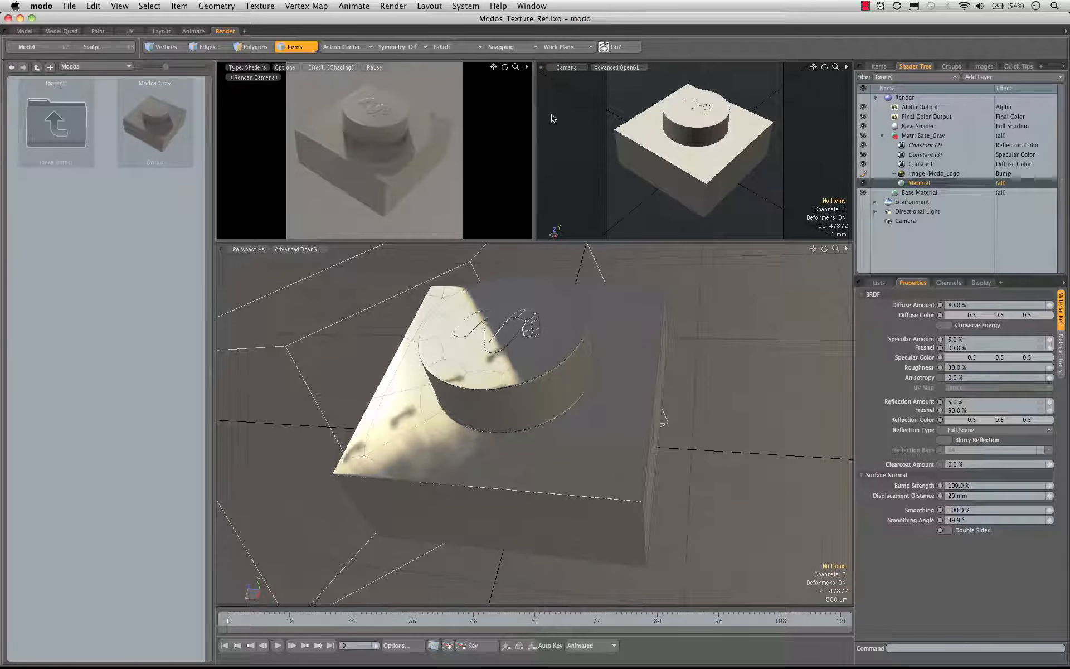
- Add the 1 1 Round mesh preset to the scene and move it to -8 mm in Z beside the square brick
click(162, 32)
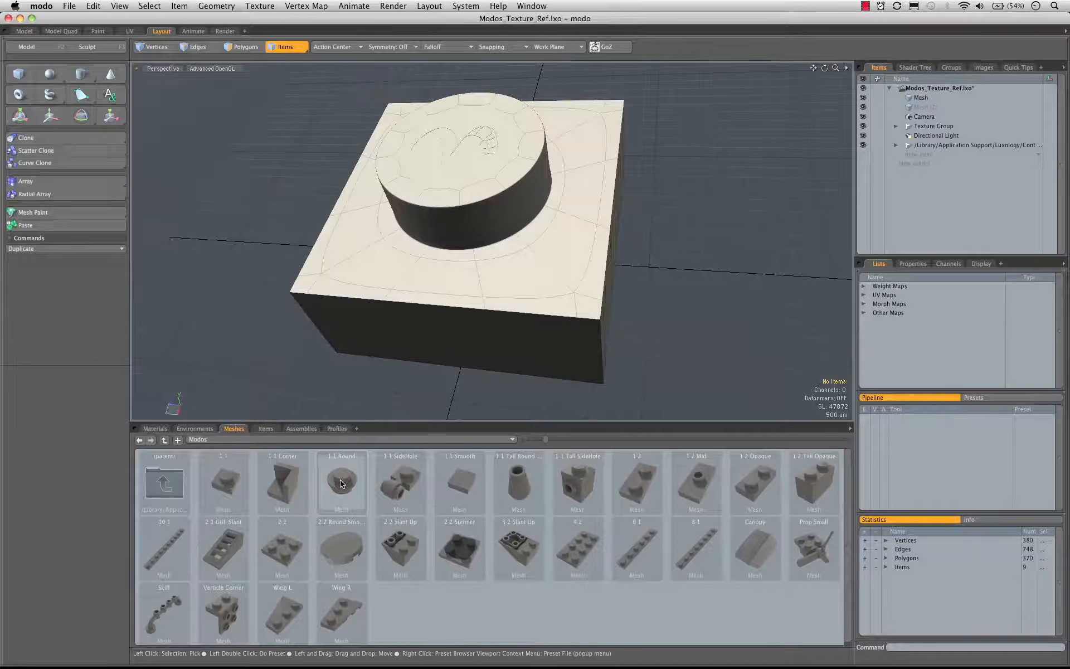
drag(342, 483, 580, 159)
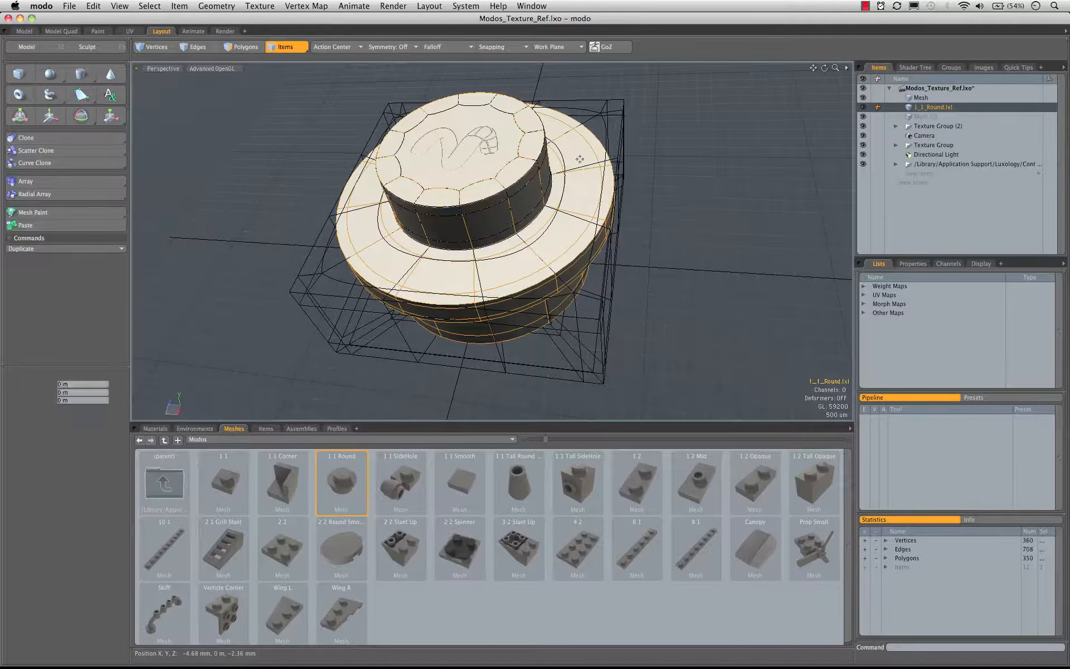
key(w)
drag(488, 257, 750, 274)
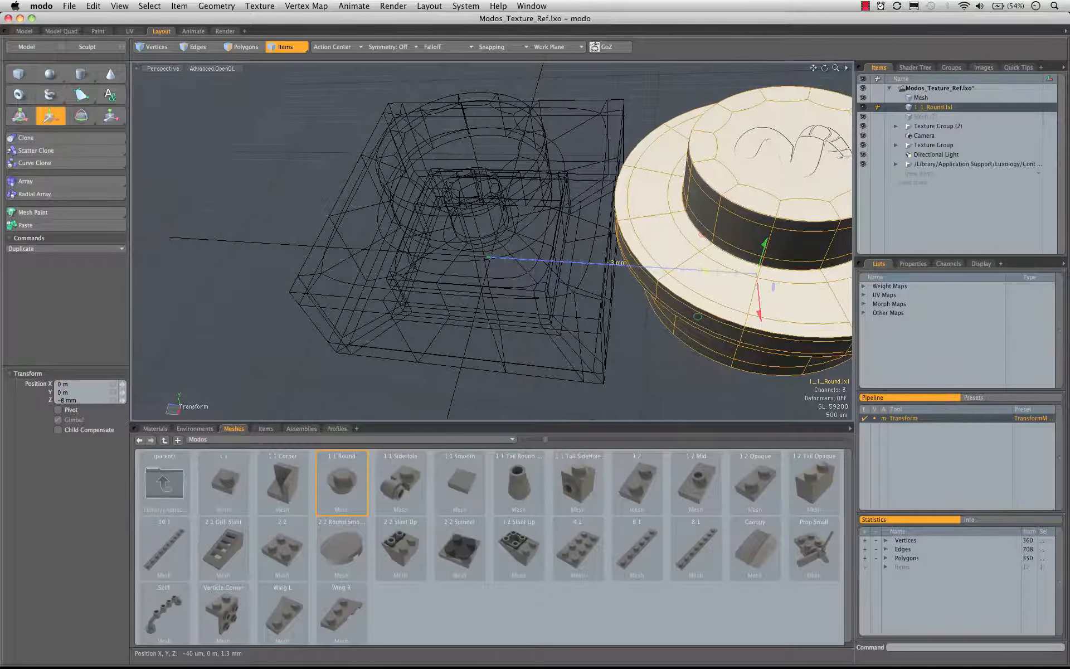
alt+drag(555, 252, 566, 120)
- Reframe the render camera so that both bricks fit in the render preview, with nothing selected
click(226, 31)
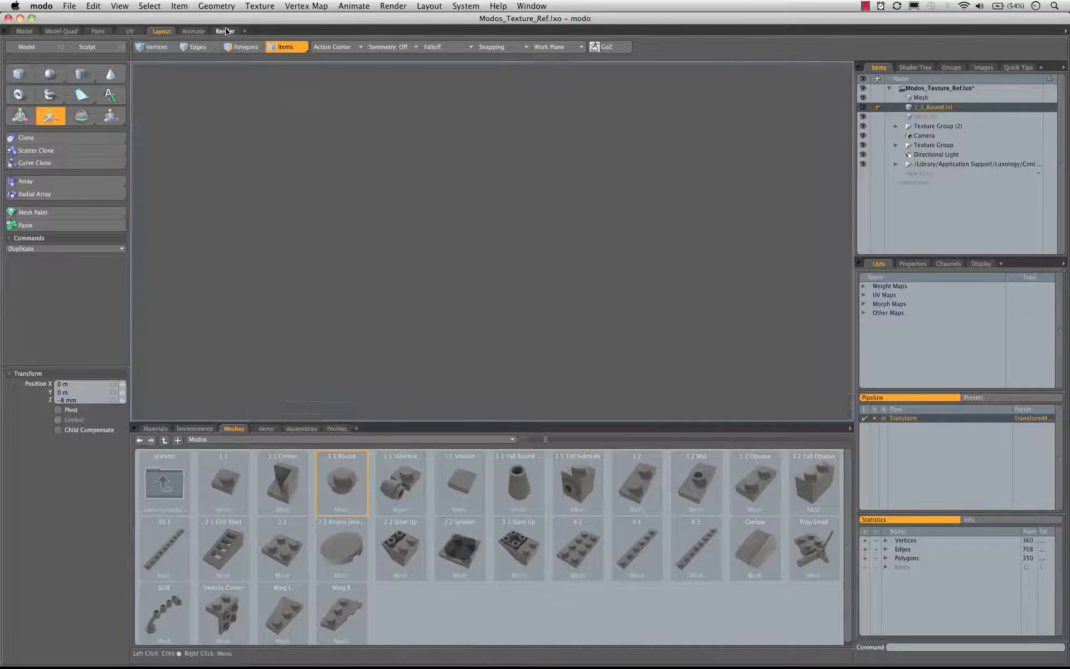
ctrl+alt+drag(709, 171, 685, 171)
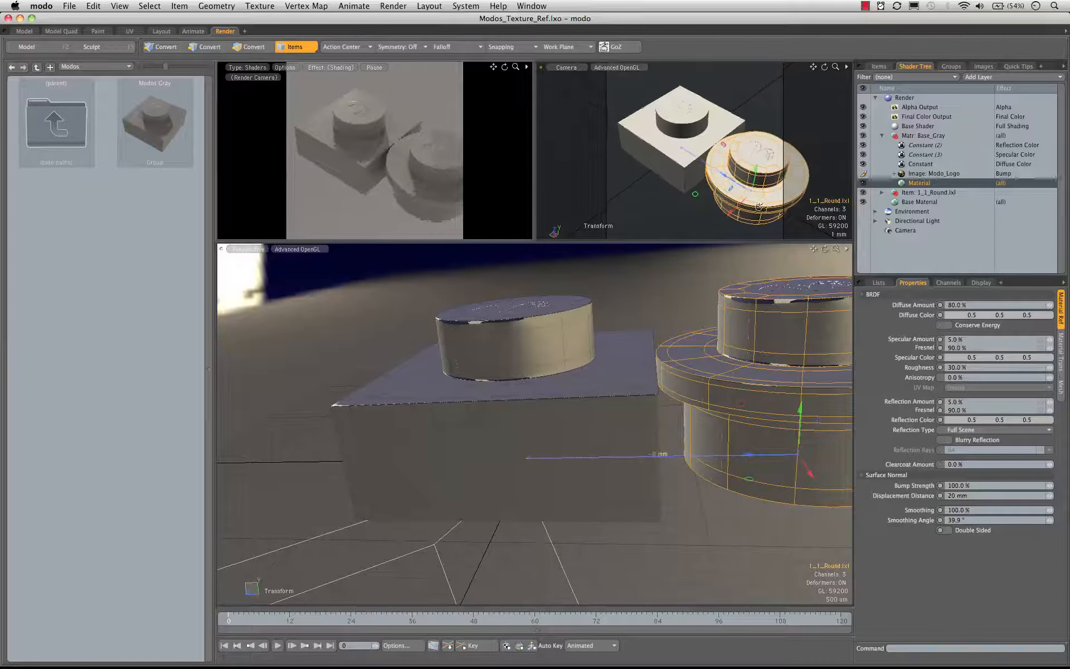
alt+drag(759, 206, 712, 151)
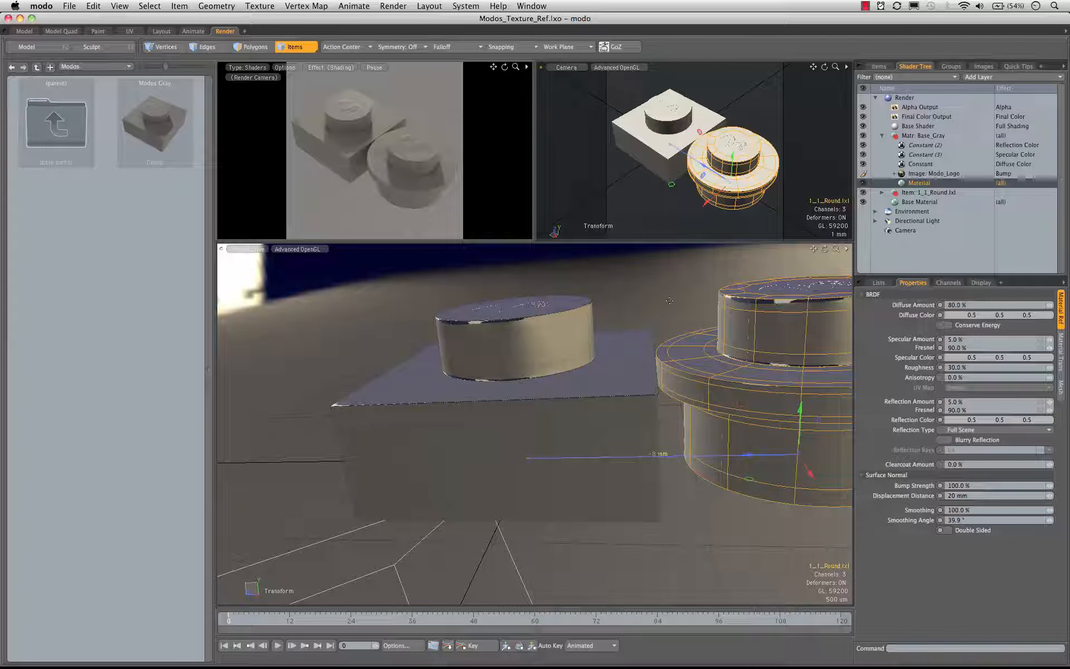
key(q)
click(607, 219)
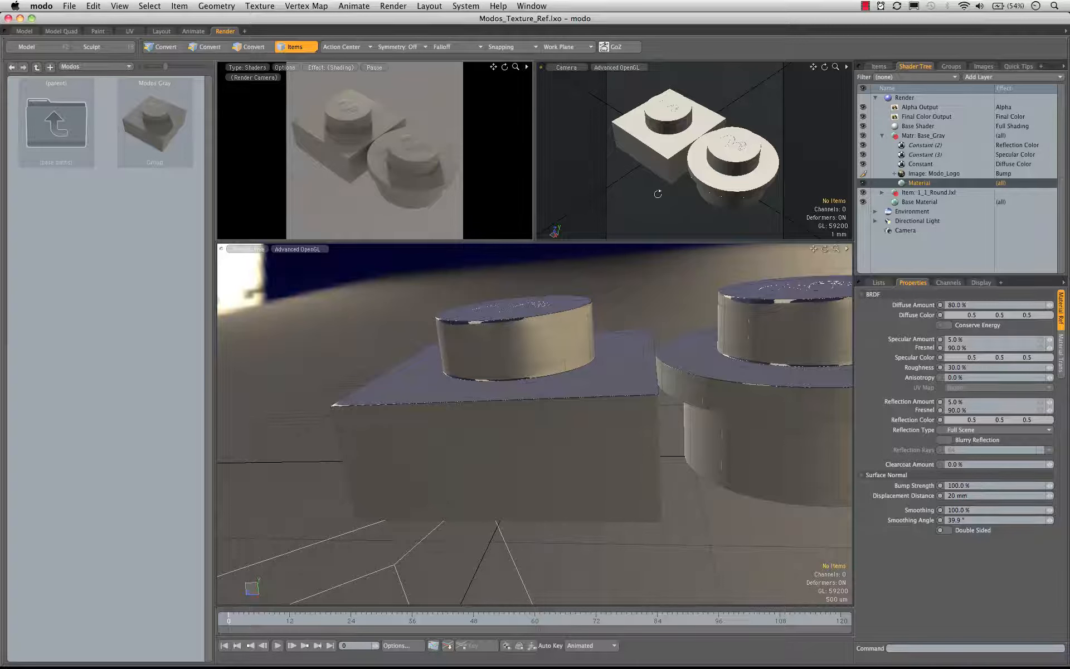
alt+drag(655, 191, 658, 180)
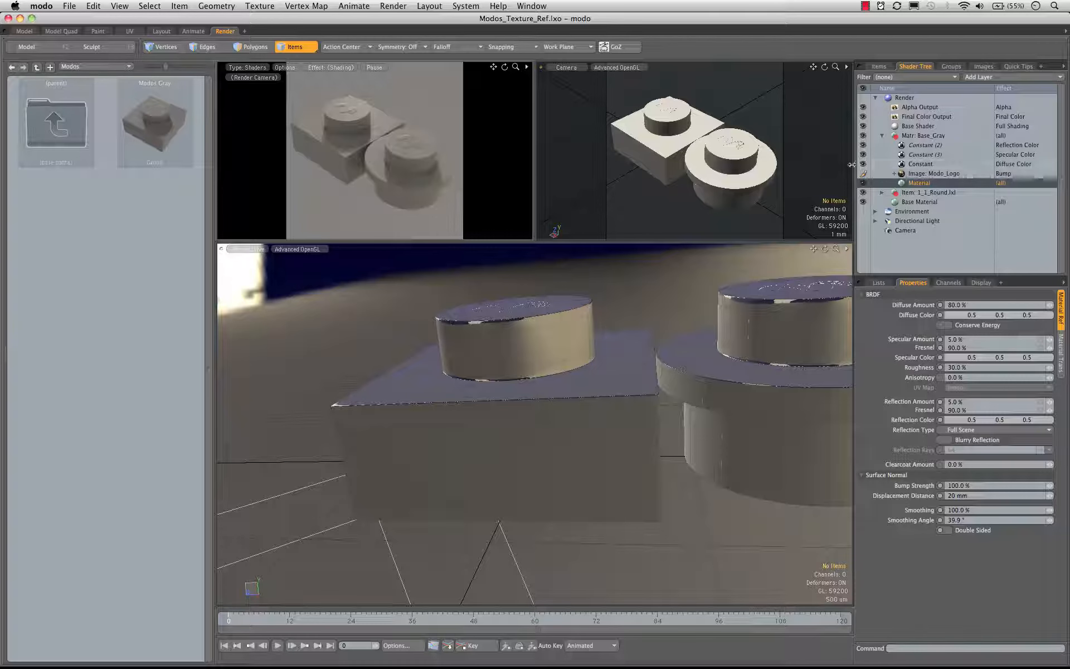
- Examine the Base_Gray material group and the contents of the 1_1_Round item's shader group
click(926, 136)
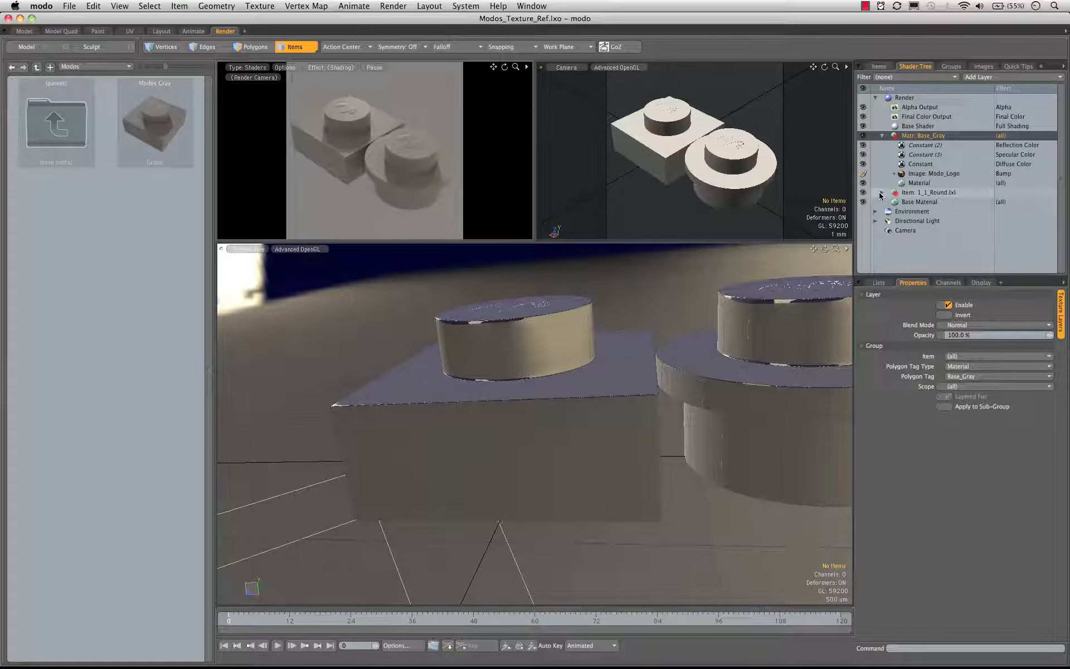
click(880, 193)
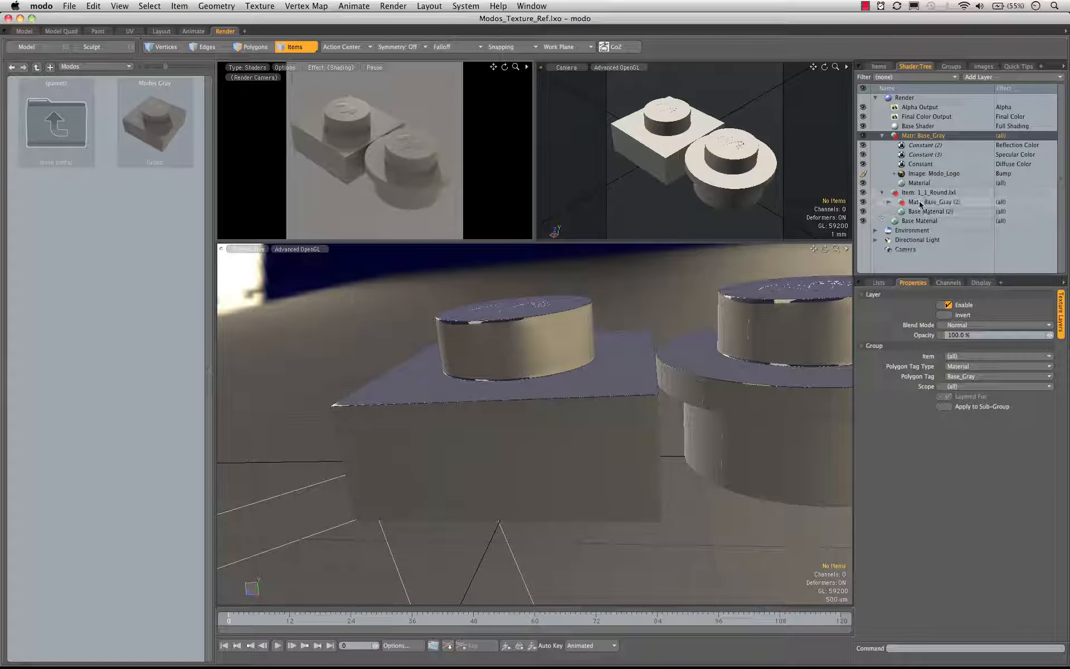
click(863, 193)
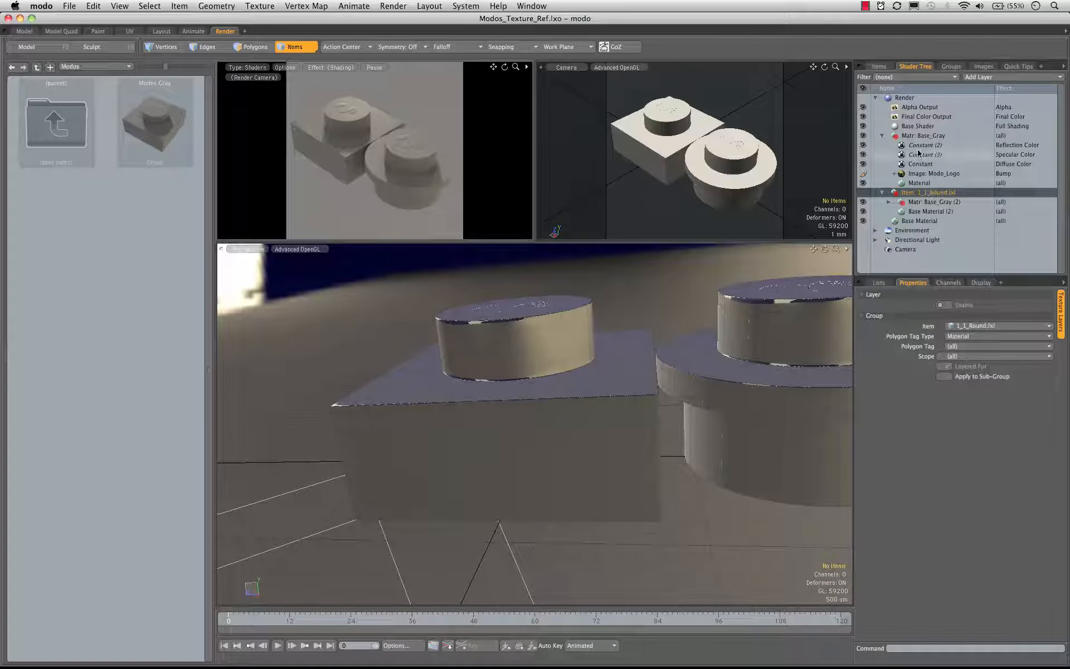
click(926, 135)
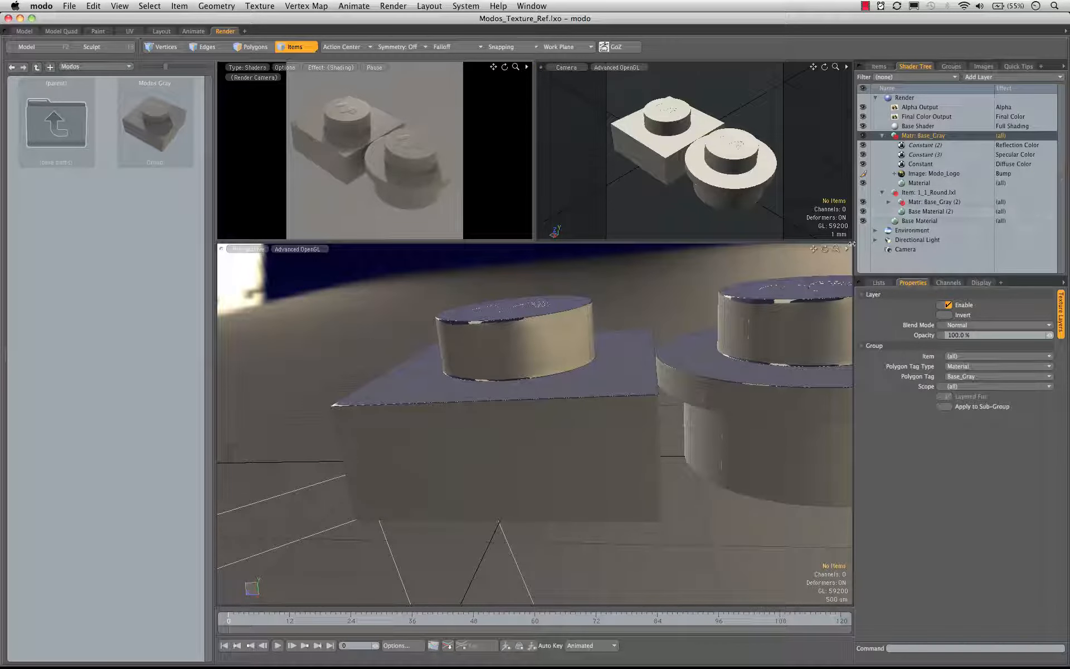
- Start saving the Base_Gray material group as a preset and name the file Modos_Light_Gray
right_click(925, 136)
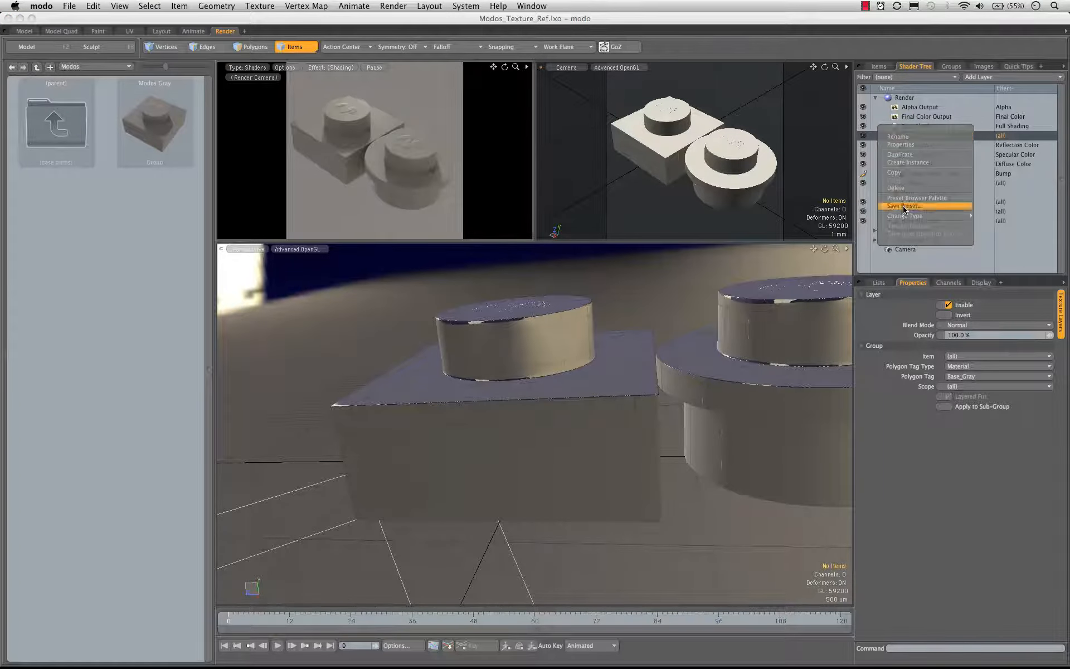
click(914, 205)
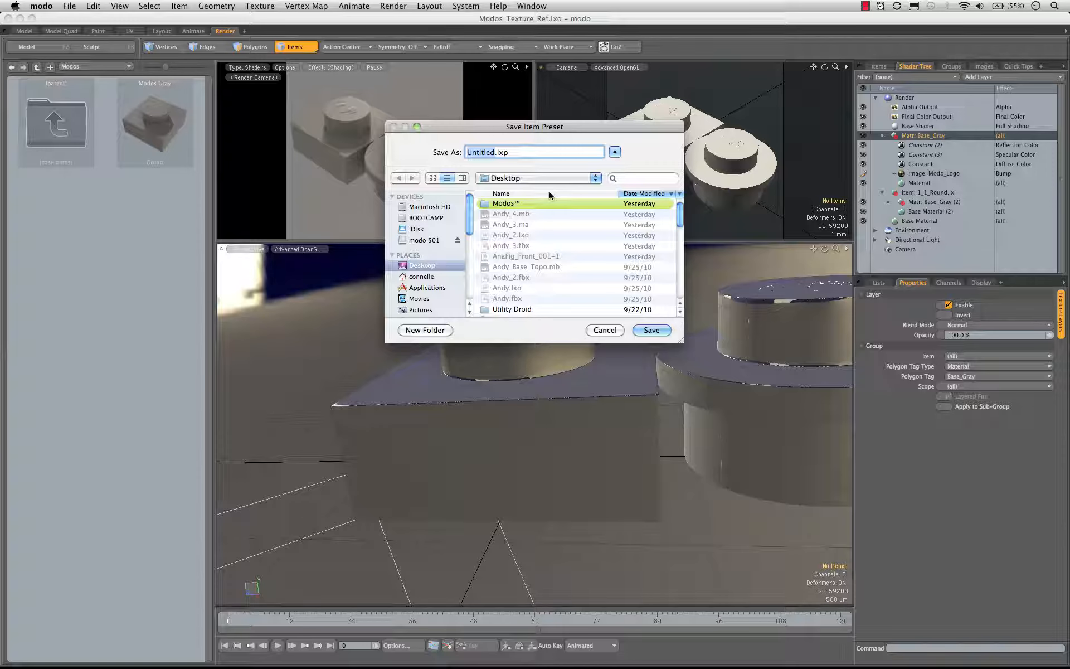
text(Modo)
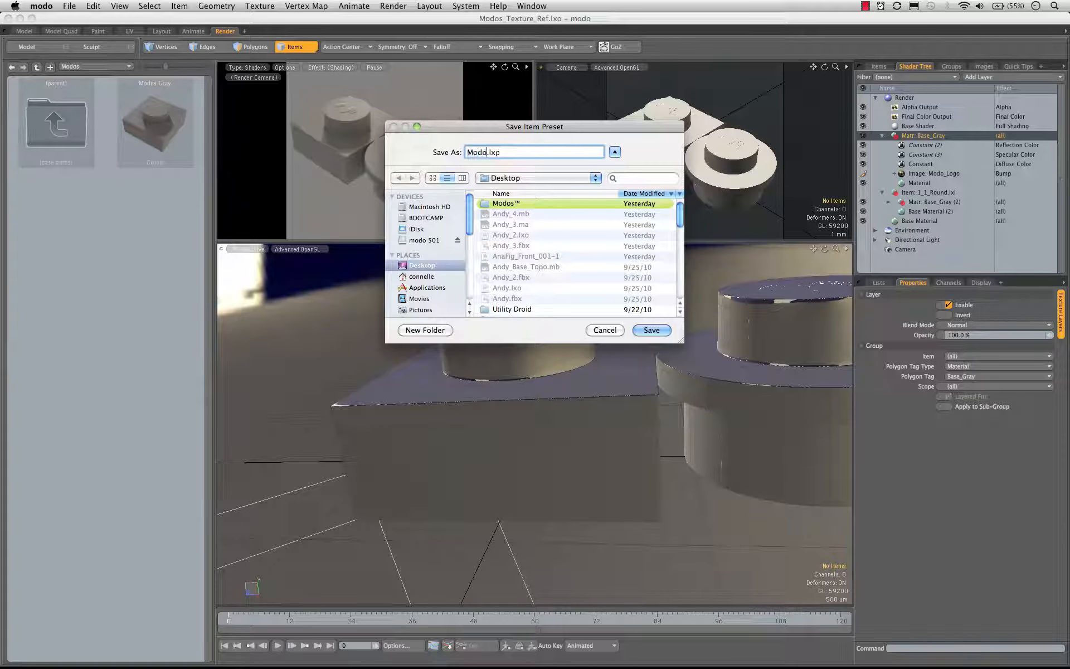
text(s_Light)
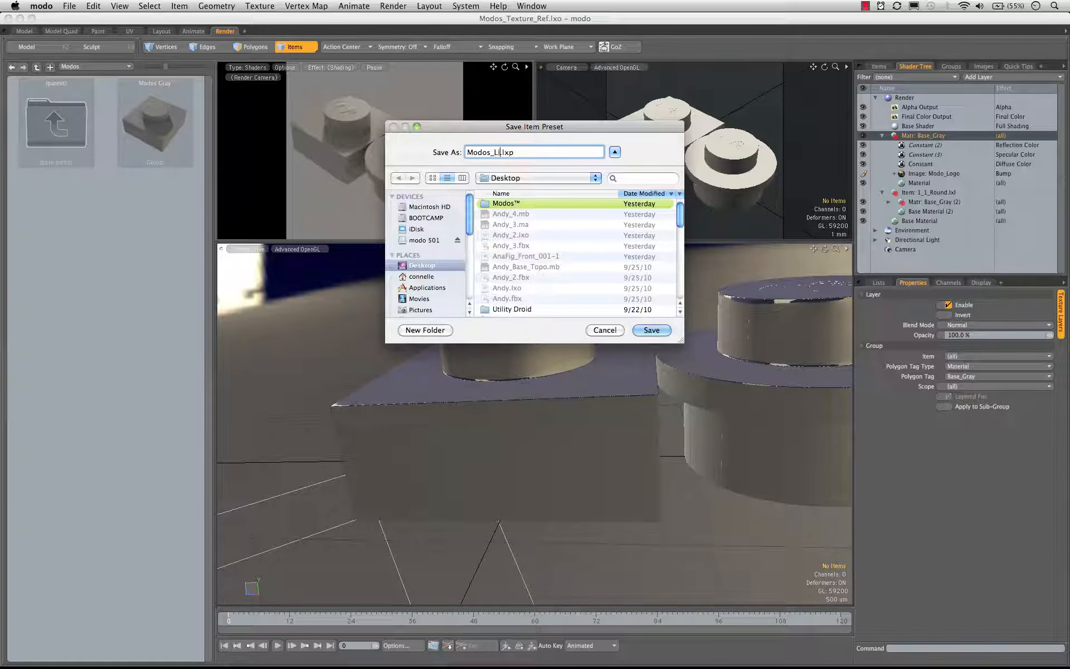
text(_Gray)
- Save the preset file in the Modos folder inside the Materials folder of Assets
click(503, 178)
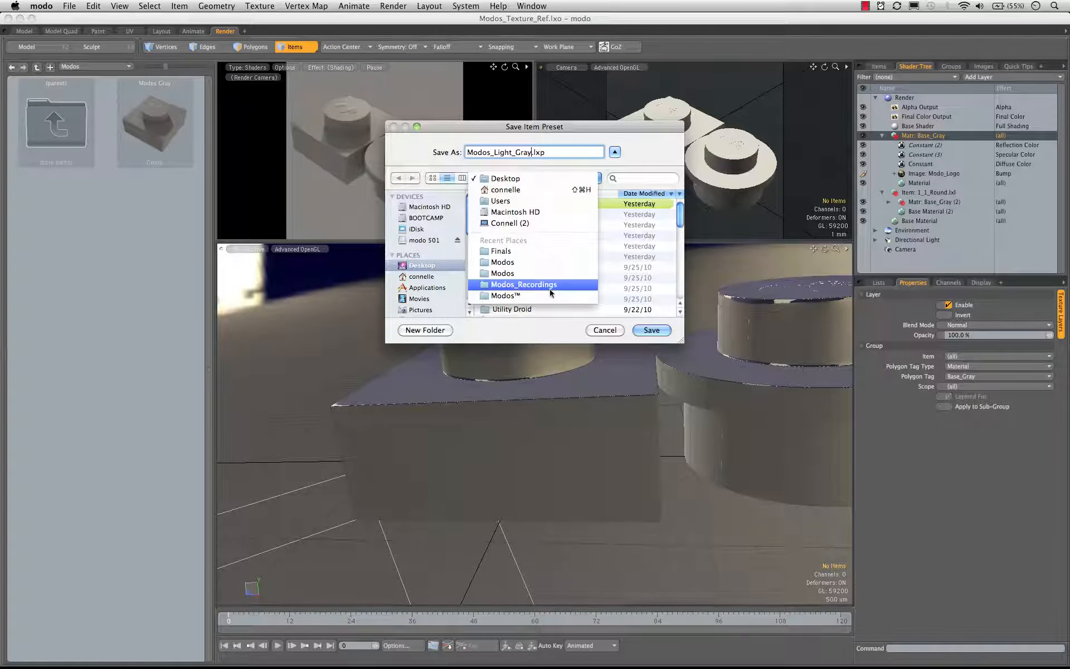
click(550, 273)
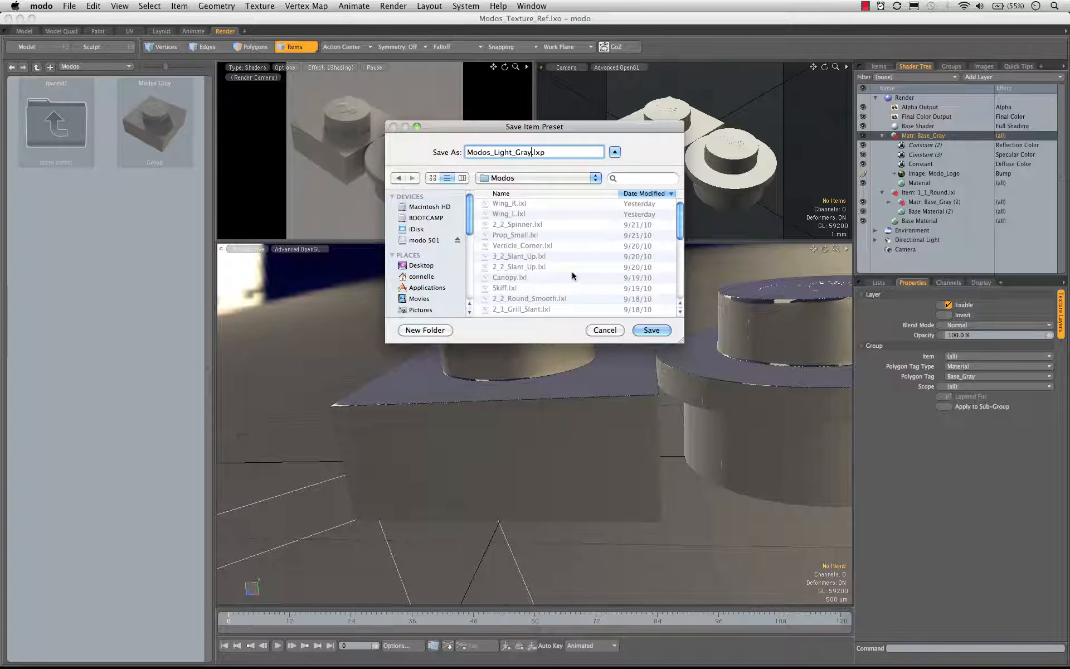
click(522, 178)
click(536, 199)
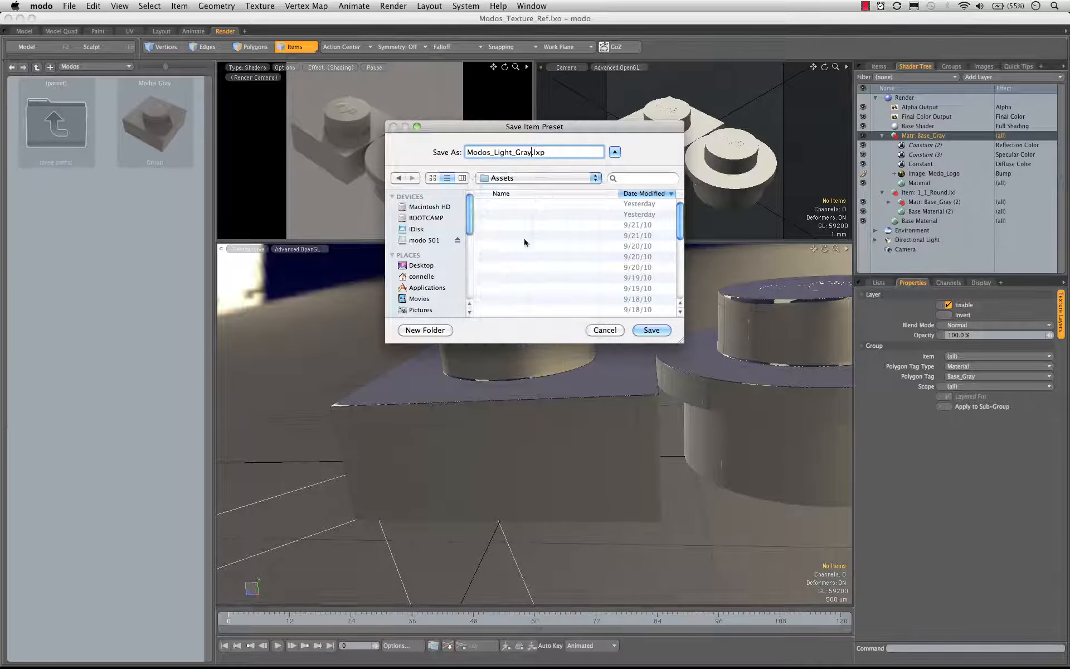
click(484, 237)
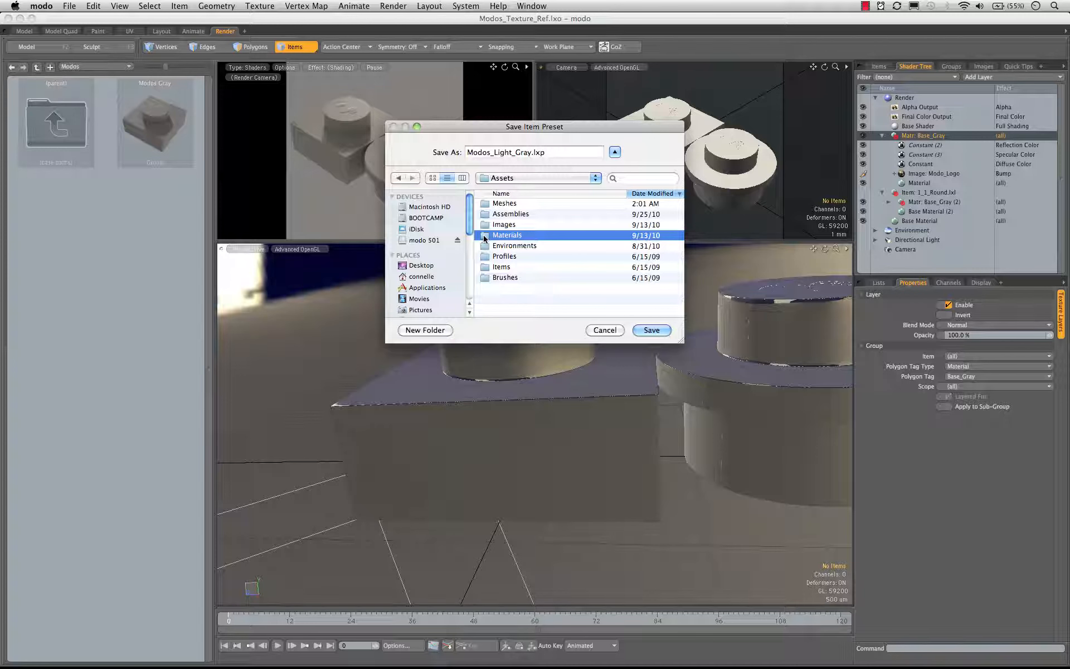
double_click(484, 237)
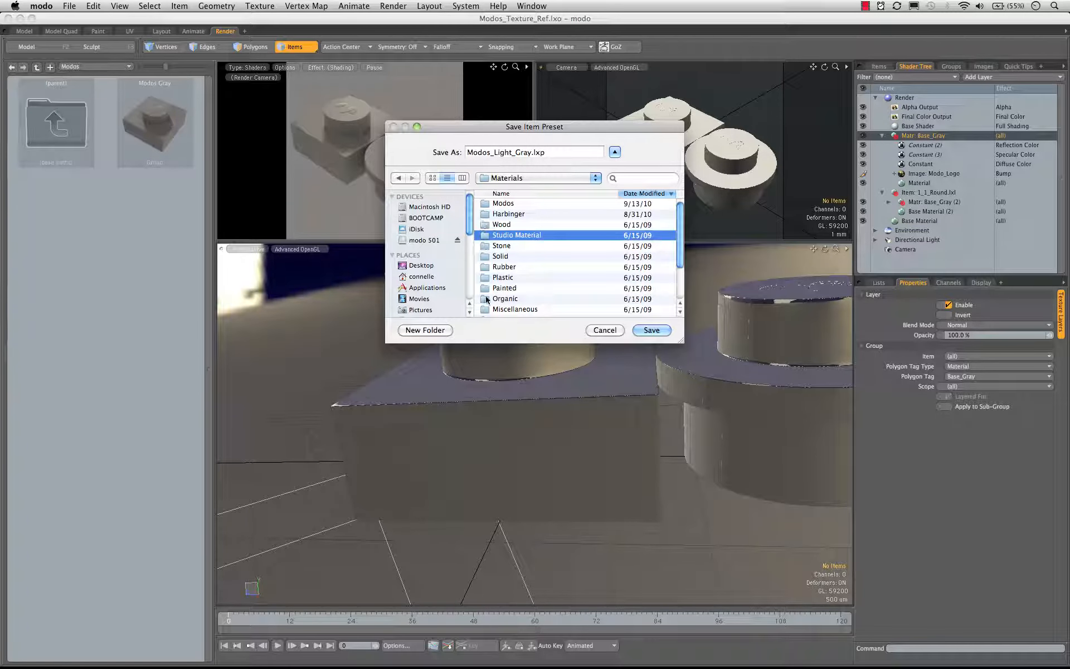
scroll(496, 293, down, 3)
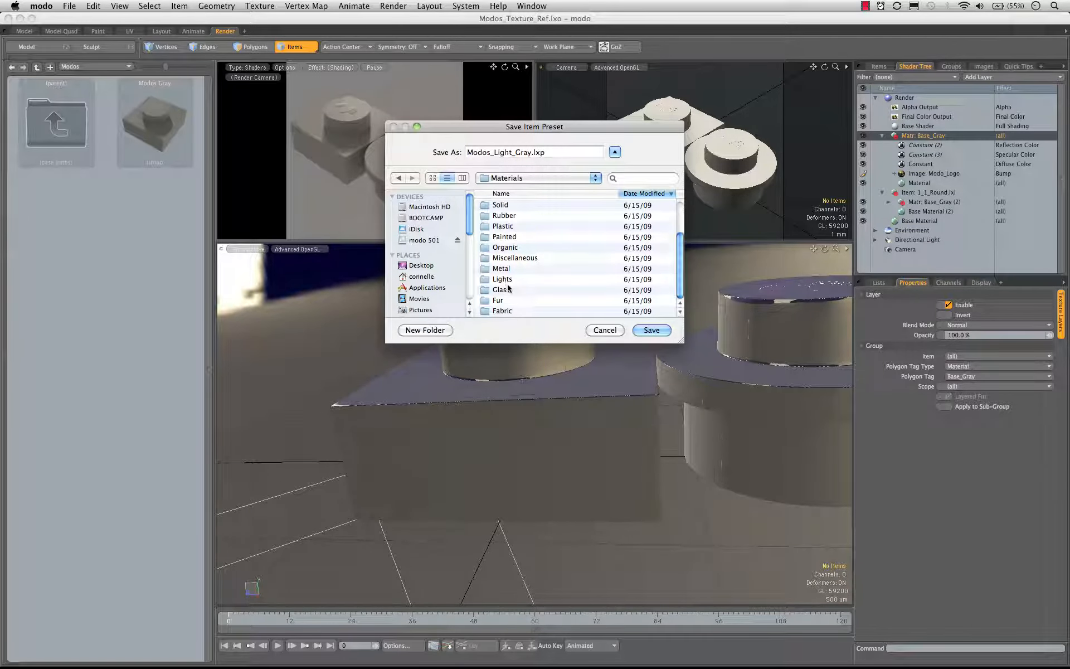
scroll(509, 288, up, 3)
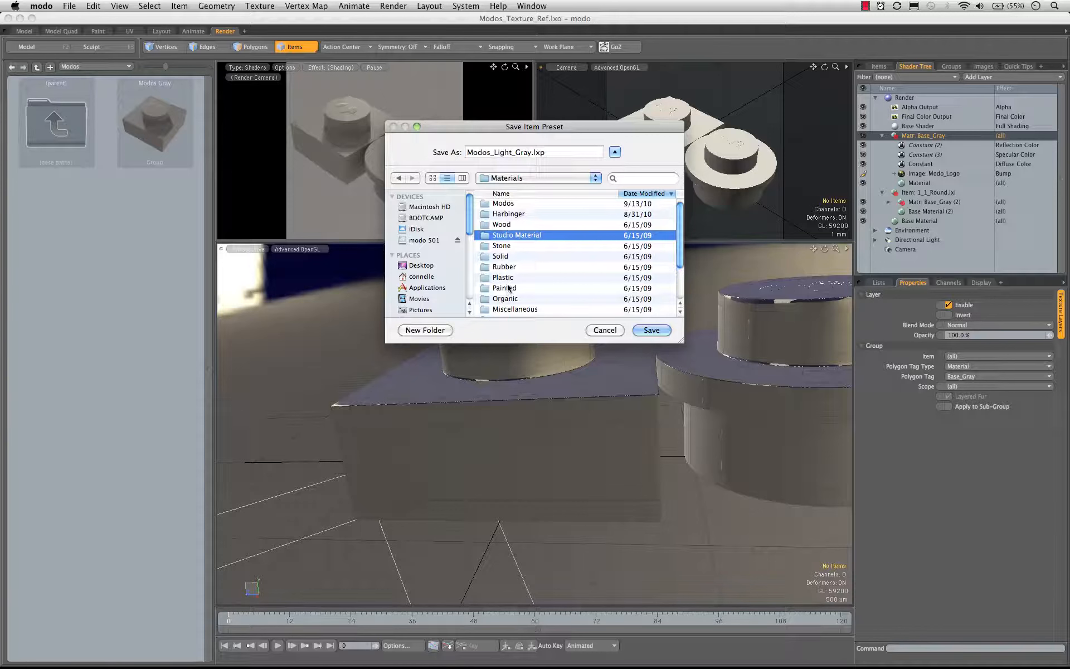
double_click(483, 203)
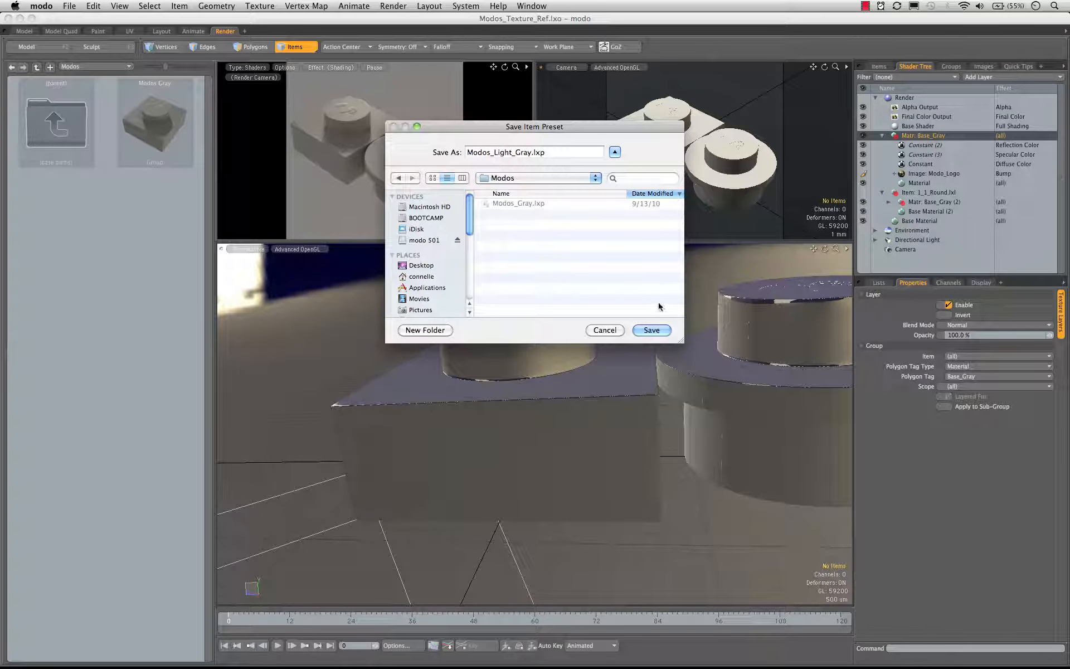
click(649, 330)
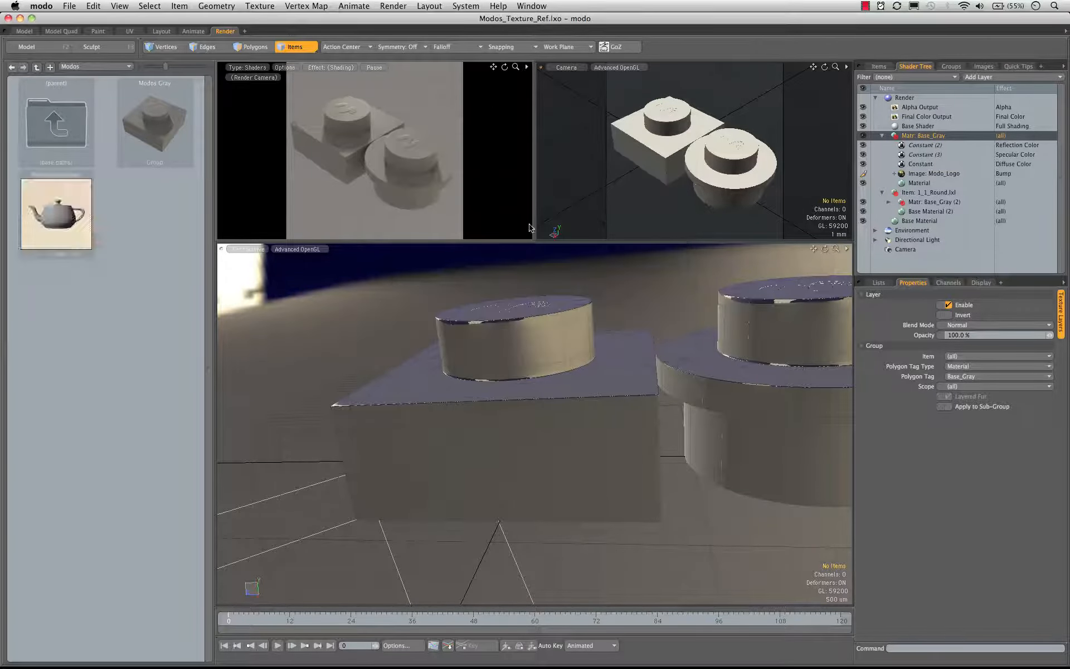
- Render the frame with both bricks and save it as the Targa image Light_Gray in a new Material_Presets folder
key(F9)
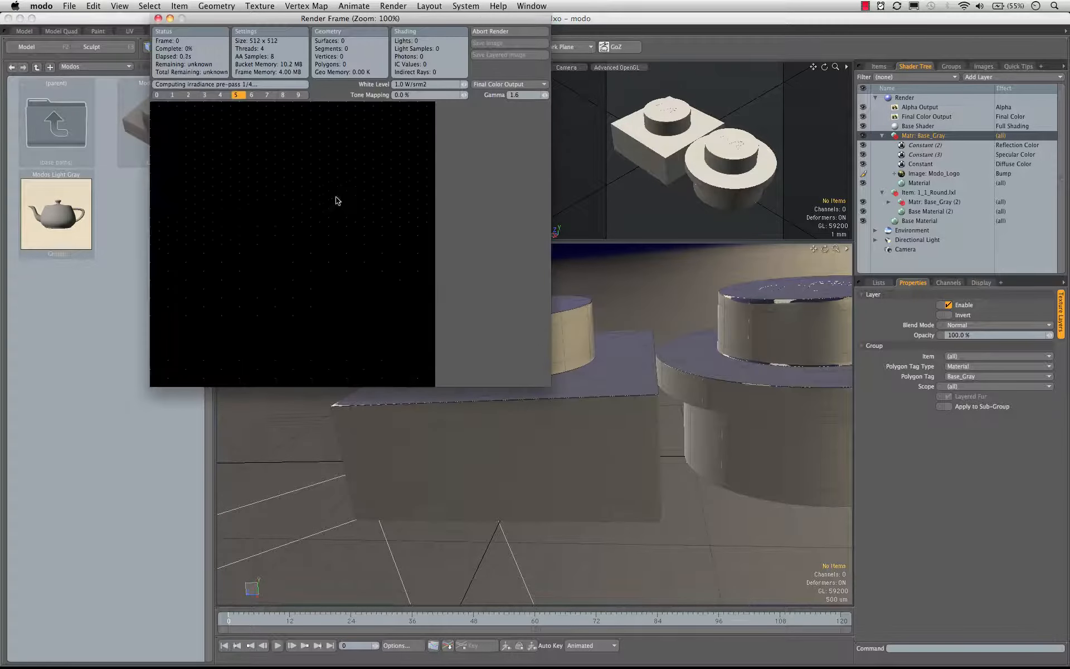
drag(410, 42, 413, 221)
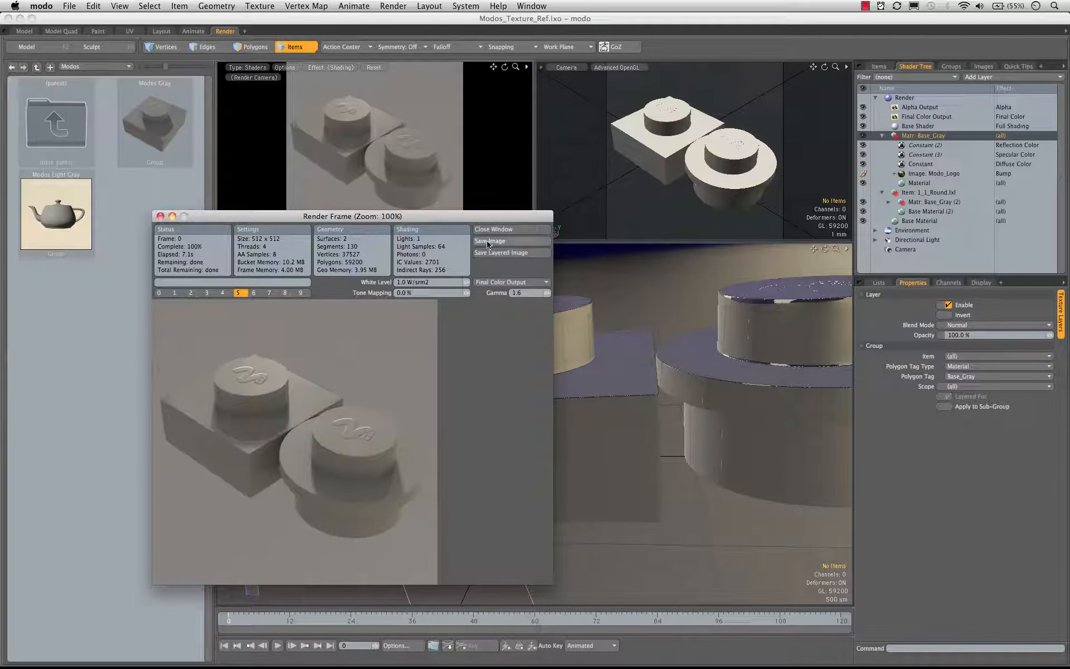
click(490, 241)
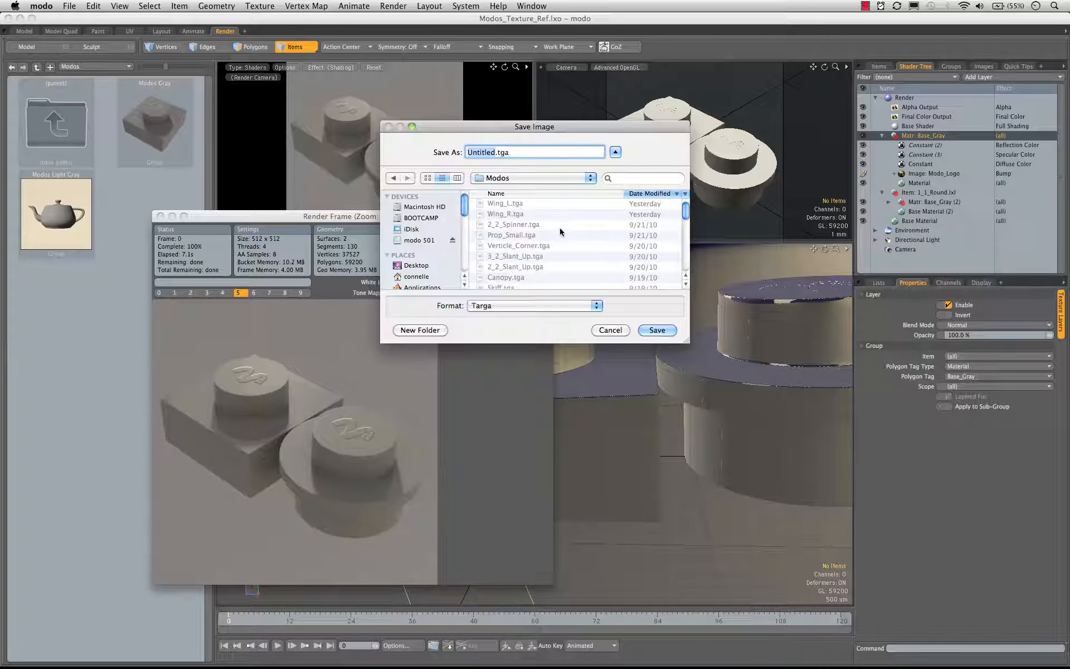
click(420, 330)
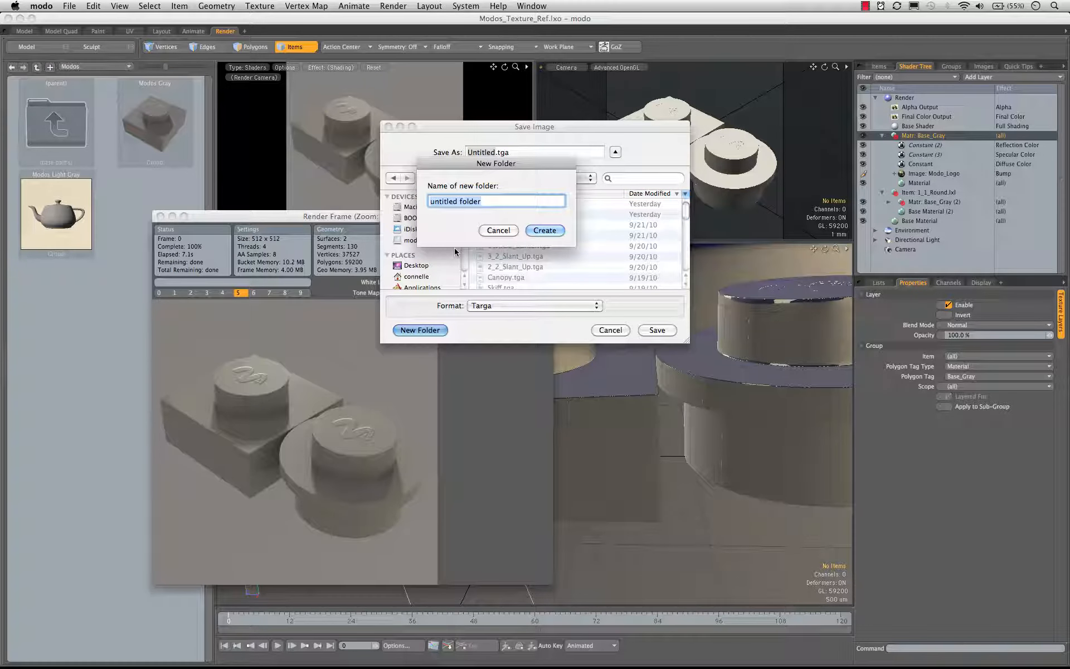
text(Mater)
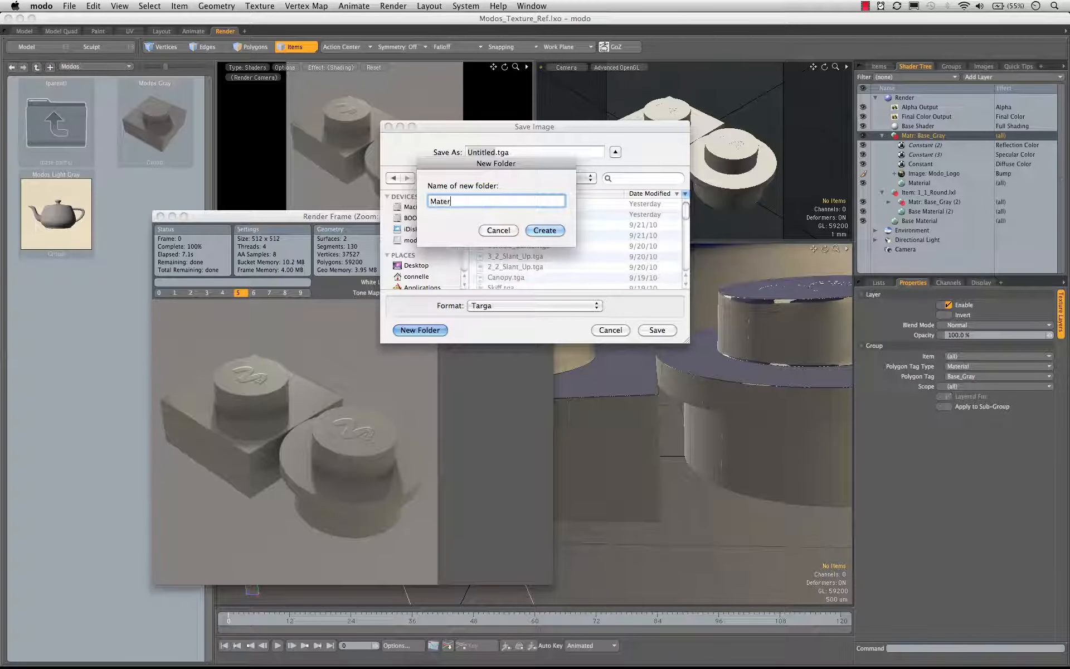
text(ial_Presets)
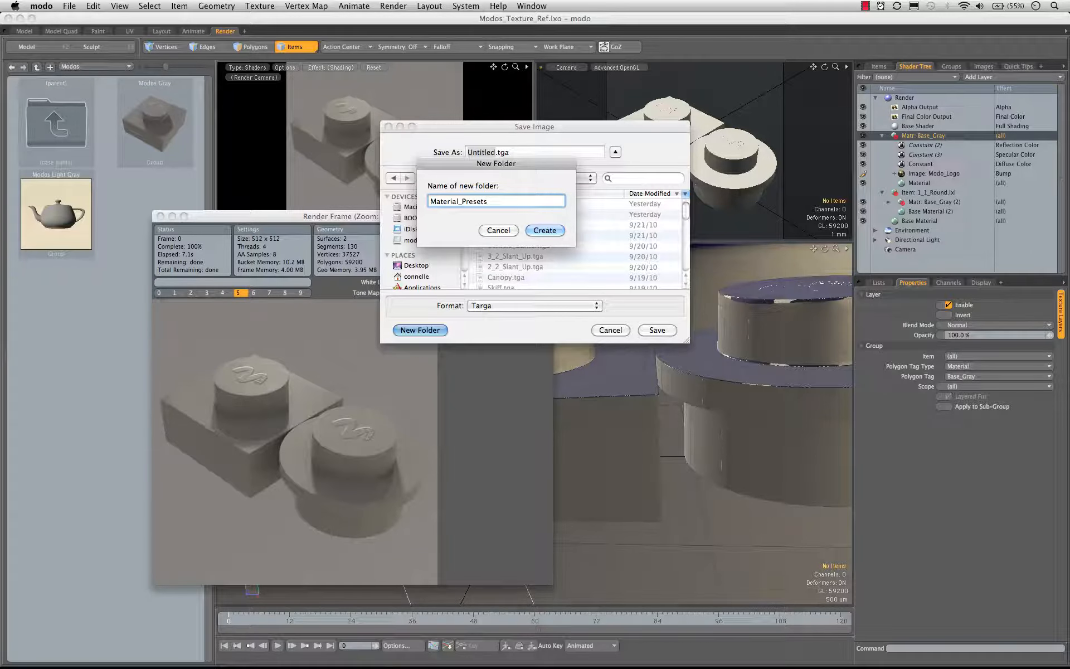
key(Return)
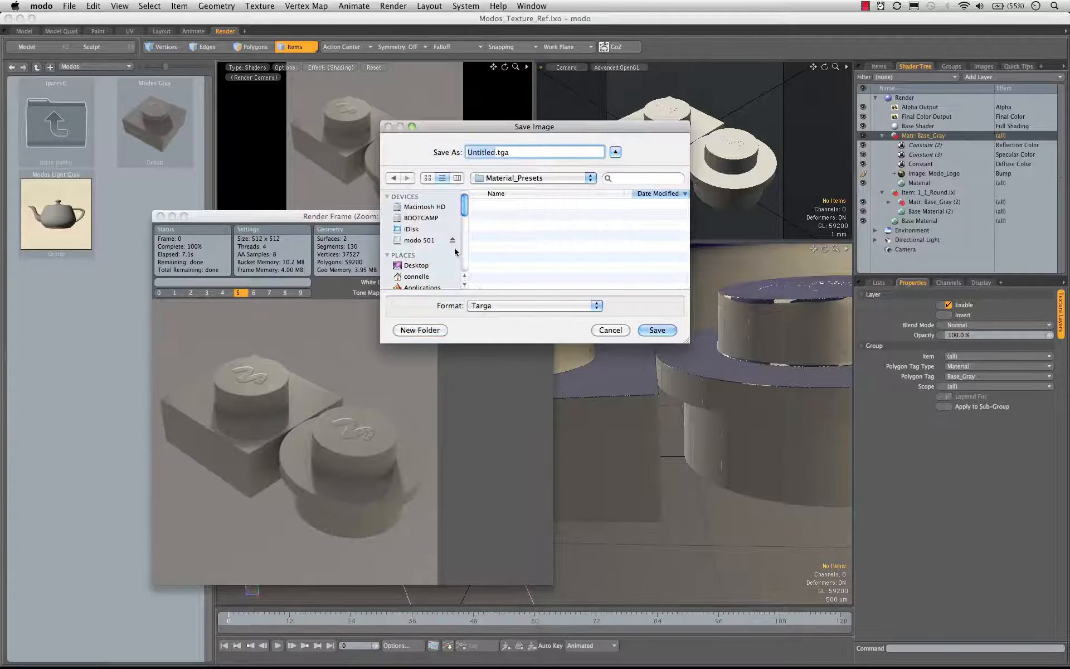
text(Light_Gray)
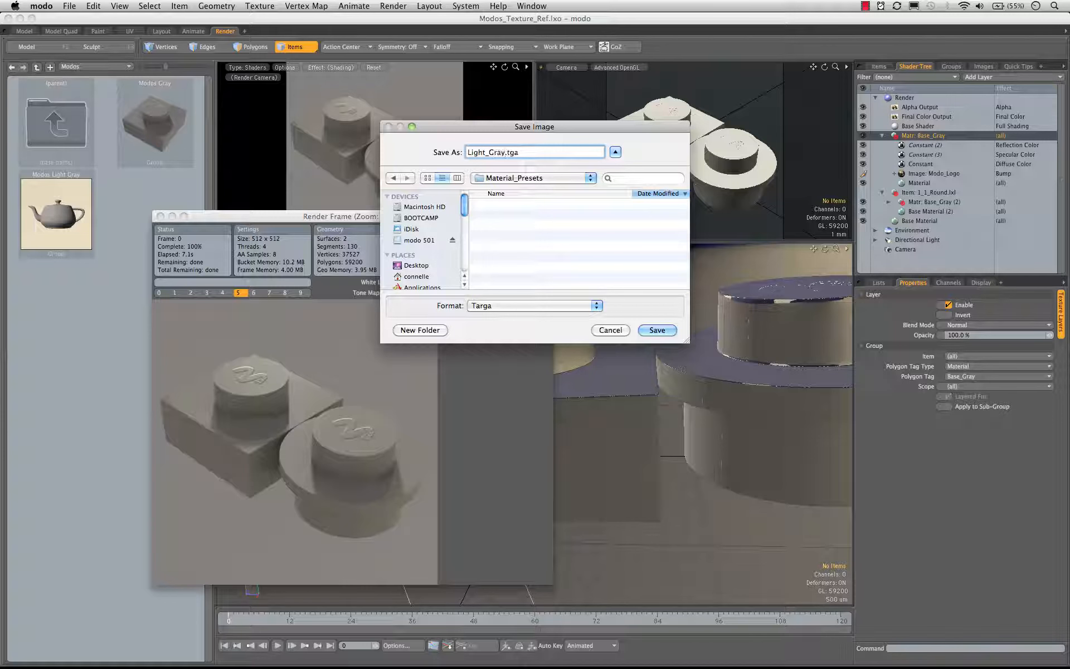
key(Return)
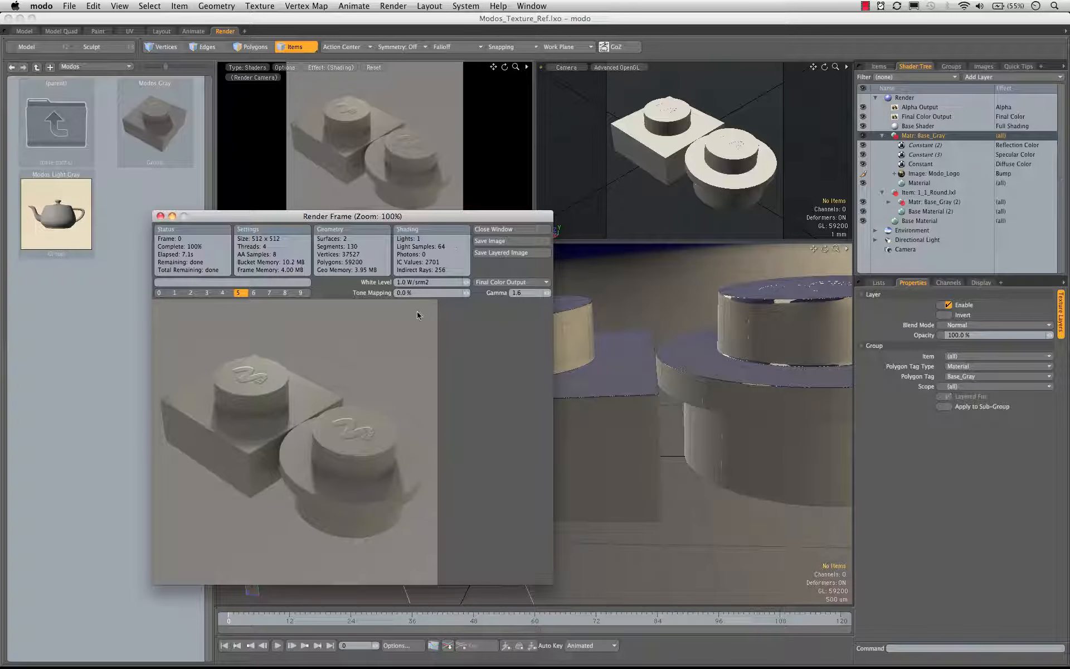
click(504, 229)
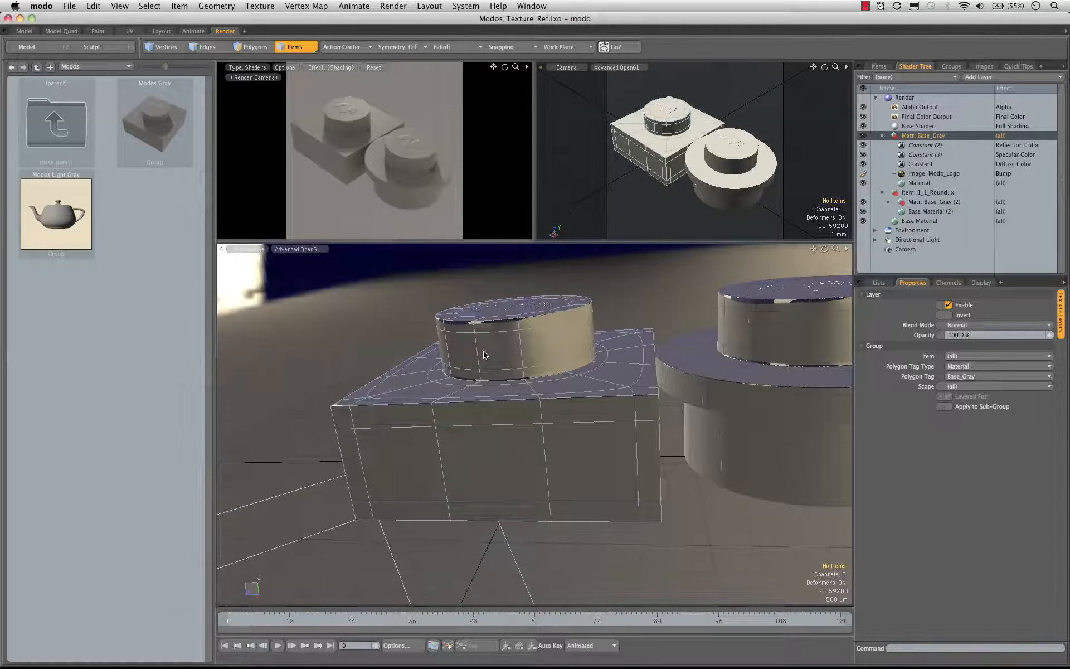
- Darken the Diffuse Color Constant layer of Base_Gray to a dark gray of 0.27, 0.26, 0.27
click(942, 163)
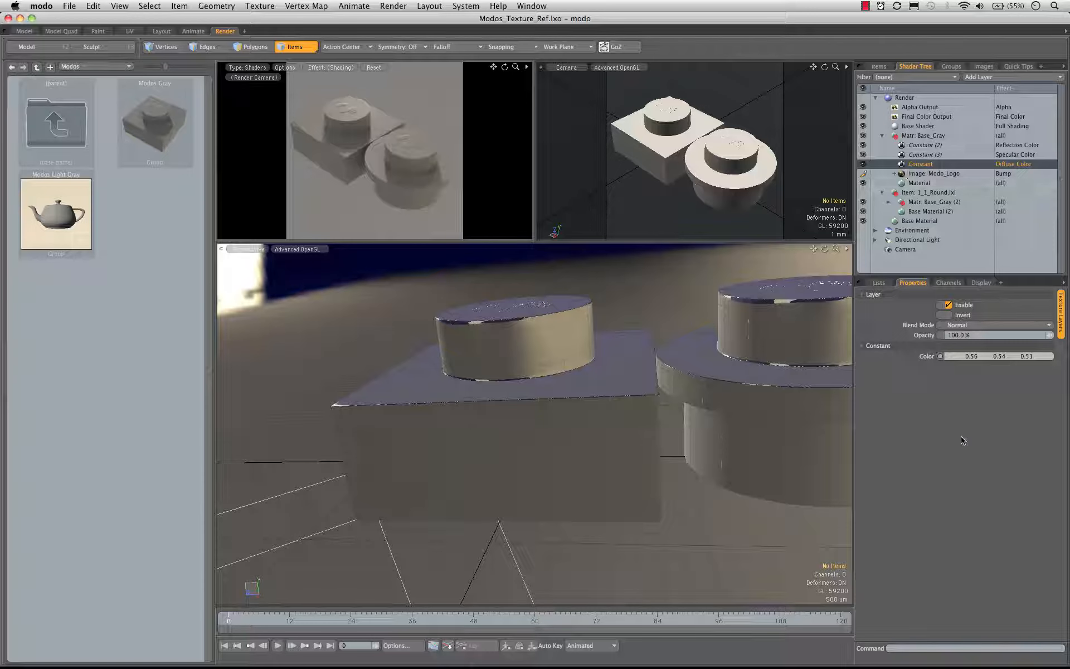
double_click(995, 357)
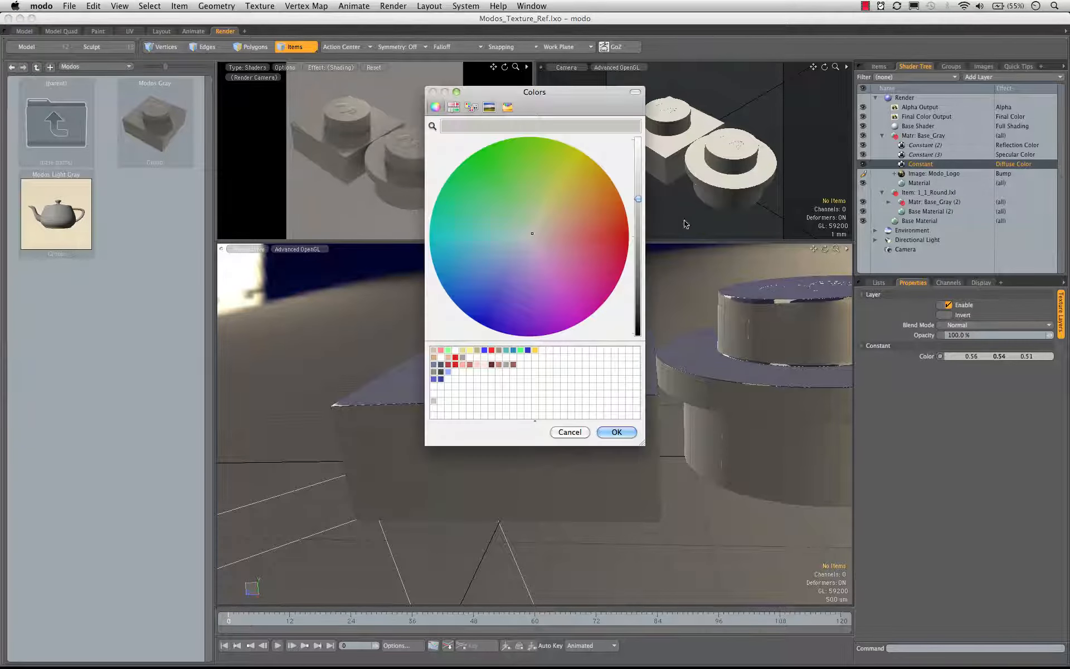
click(639, 277)
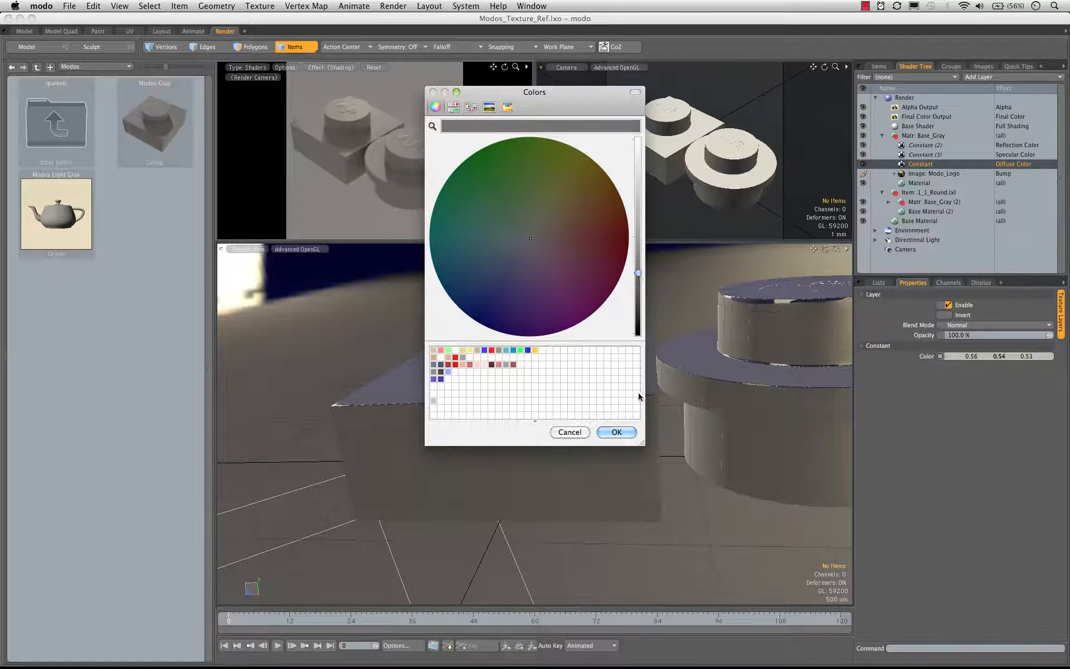
click(616, 433)
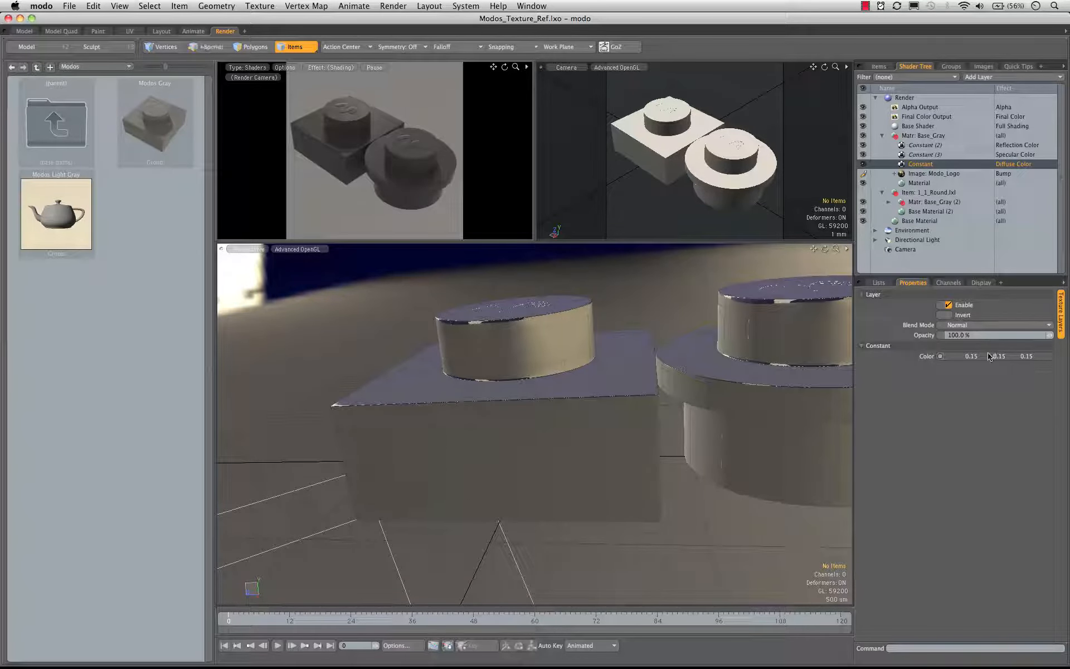
drag(988, 355, 1001, 355)
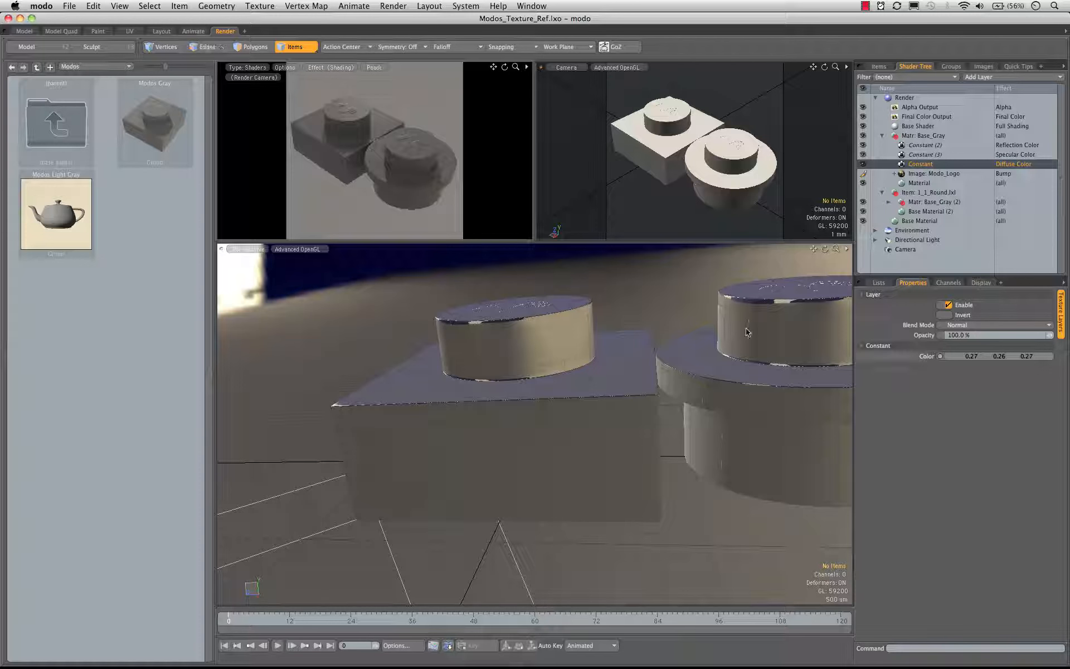
- Render the darker bricks and save the image as the Targa file Dark_Gray in the Material_Presets folder
key(F9)
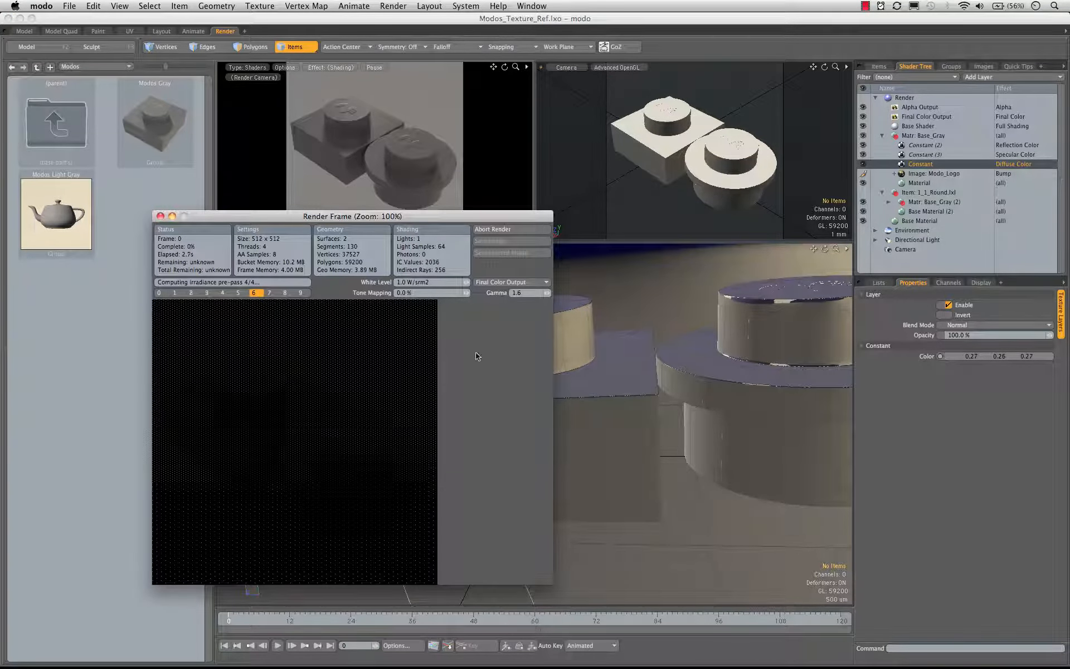
click(511, 246)
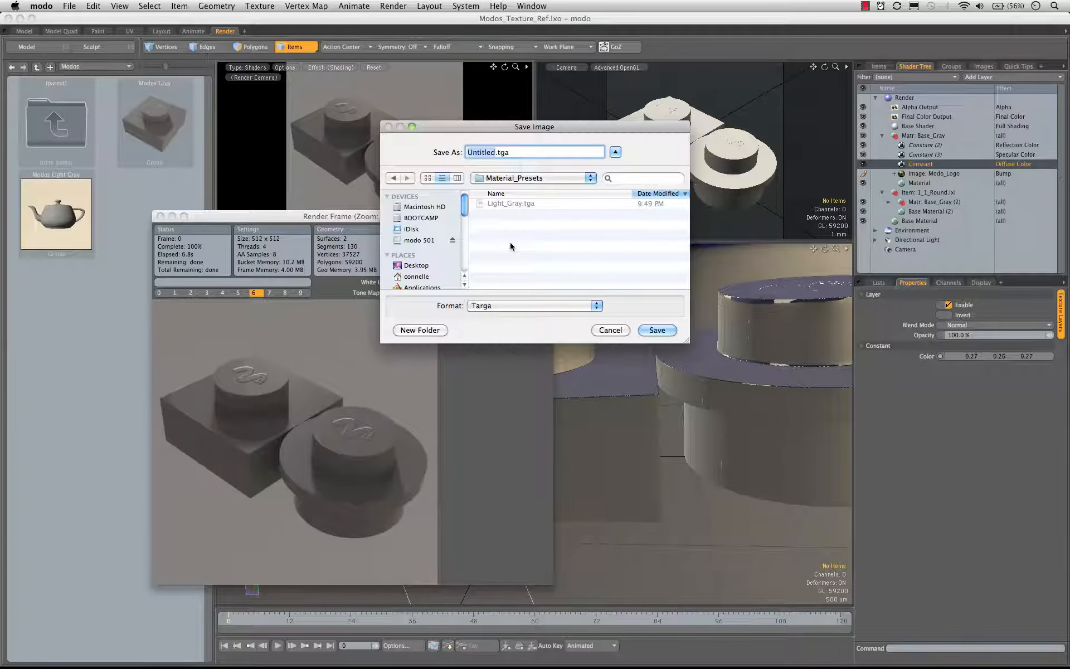
text(Dark_Gray)
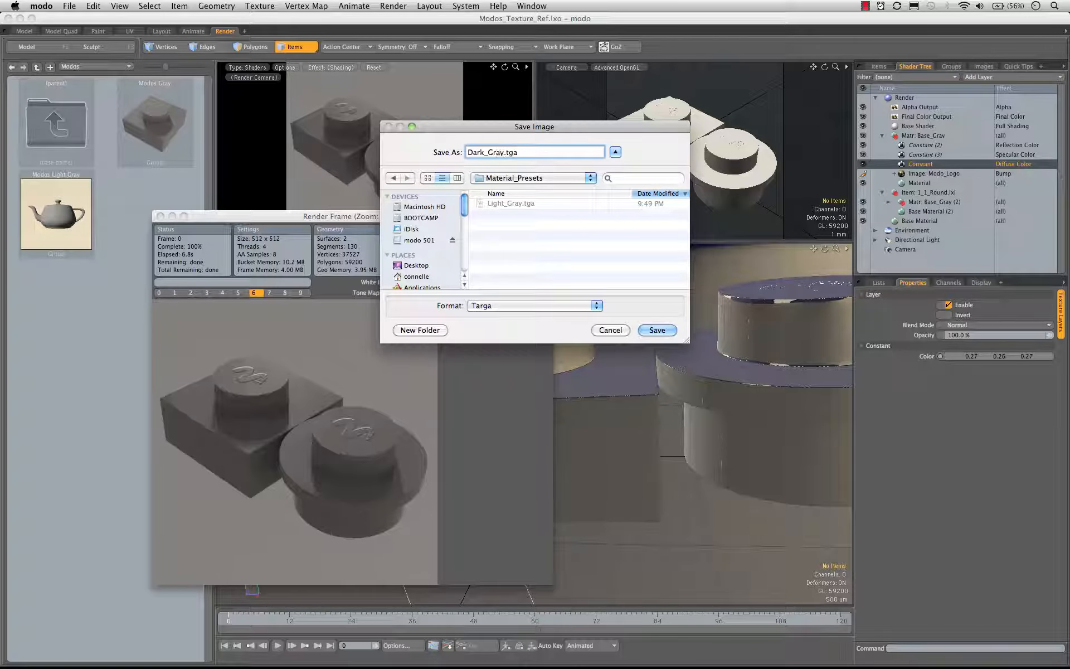
key(Return)
click(489, 229)
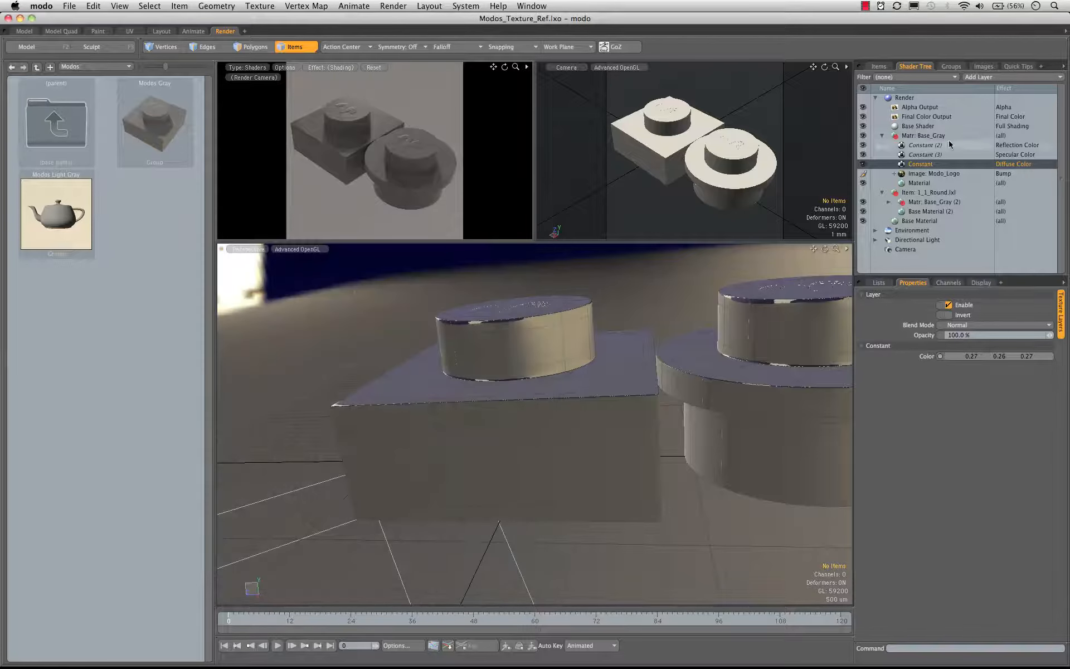
- Save the Base_Gray material group as the preset Modos_Dark_Gray.lxp in the Modos folder
click(919, 137)
right_click(919, 138)
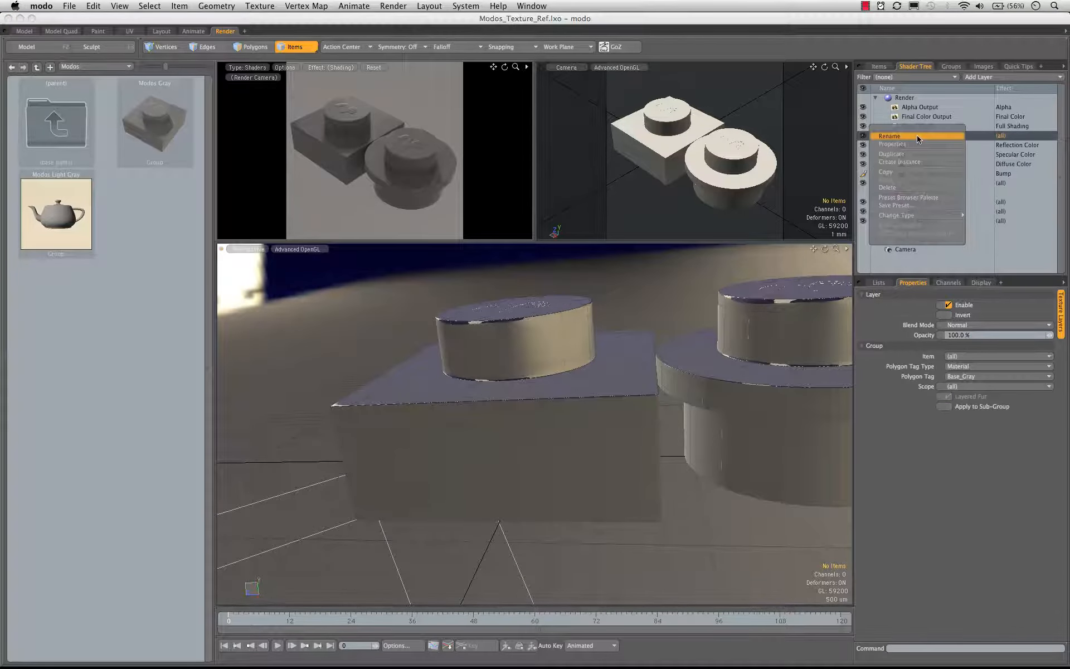
click(906, 214)
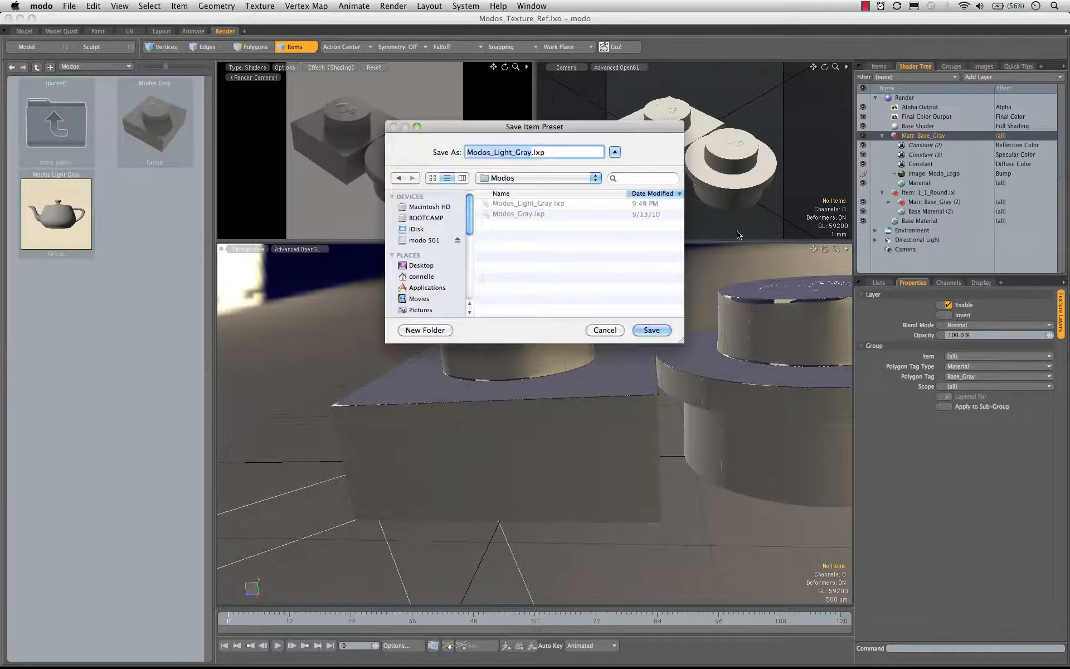
click(510, 152)
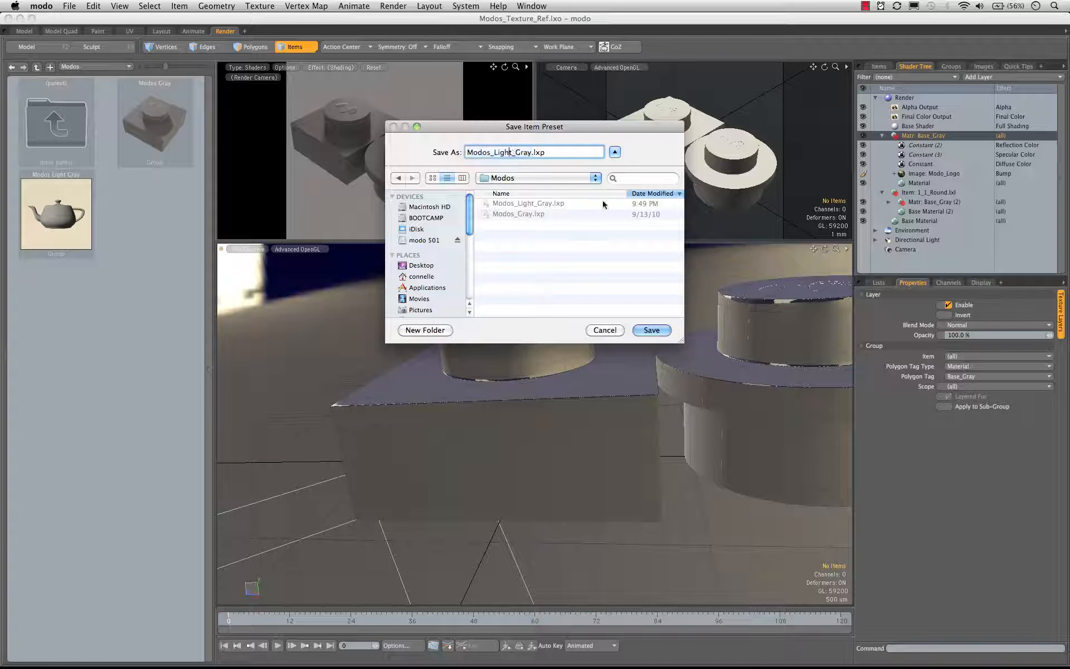
key(BackSpace)
key(BackSpace)
key(BackSpace)
key(BackSpace)
key(BackSpace)
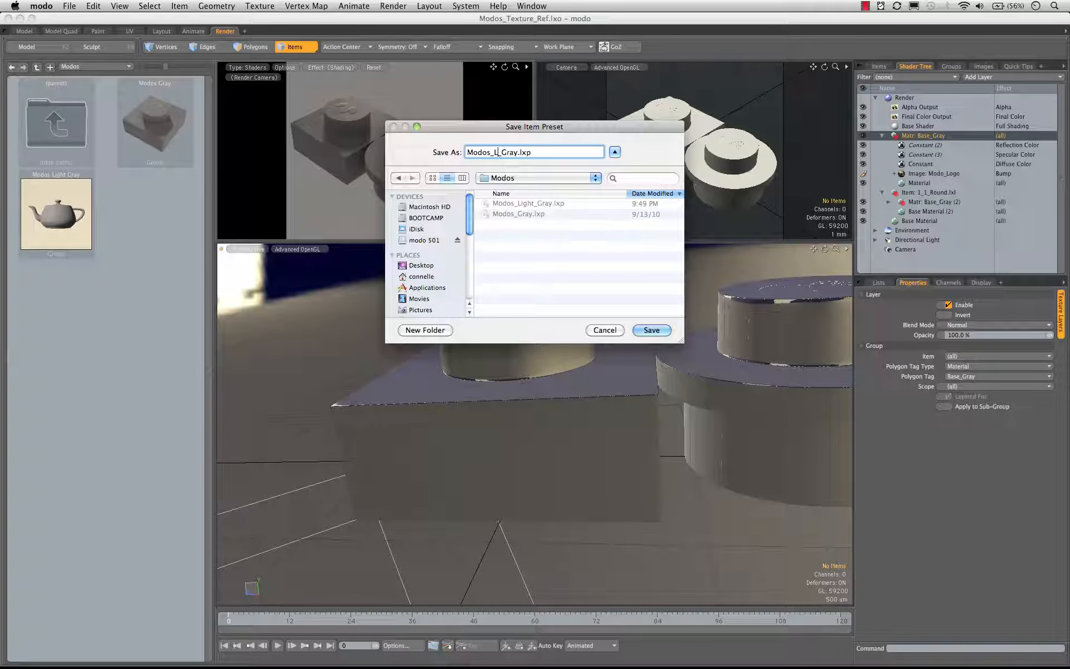
text(Dark)
key(Return)
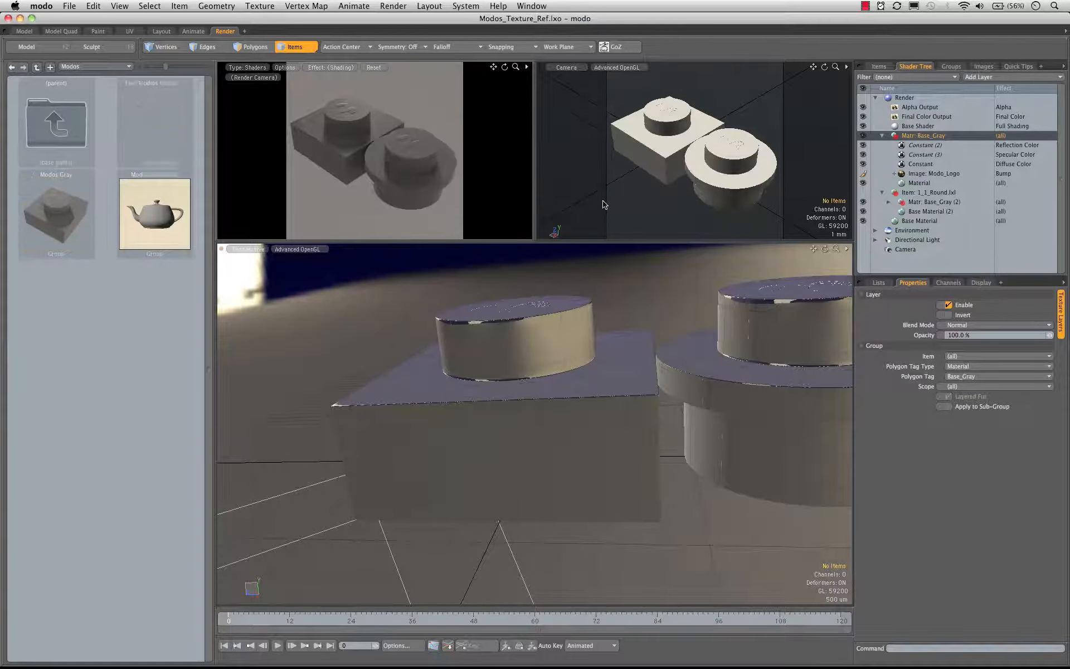
- Replace the Modos Dark Gray preset's thumbnail with the image Dark_Gray.tga from the Material_Presets folder
right_click(141, 120)
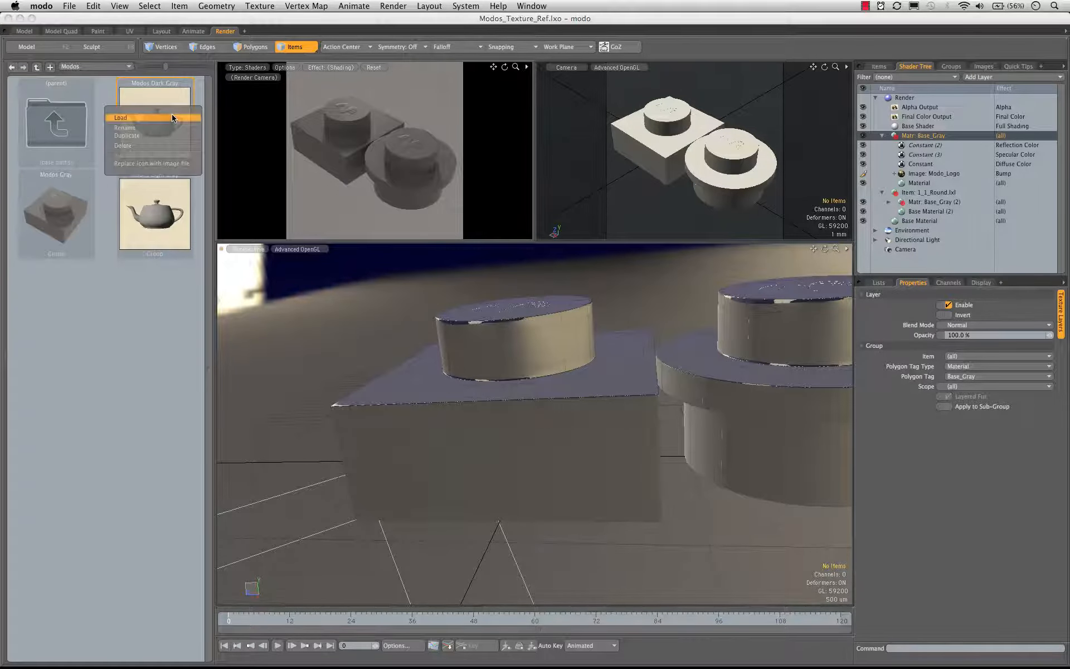
click(174, 165)
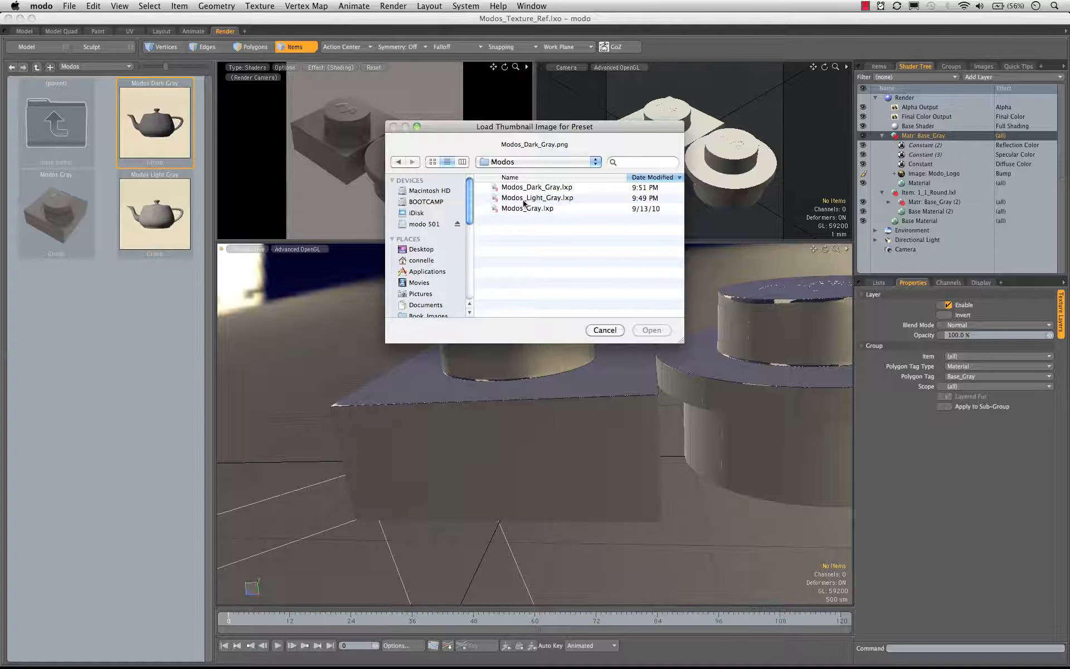
click(529, 162)
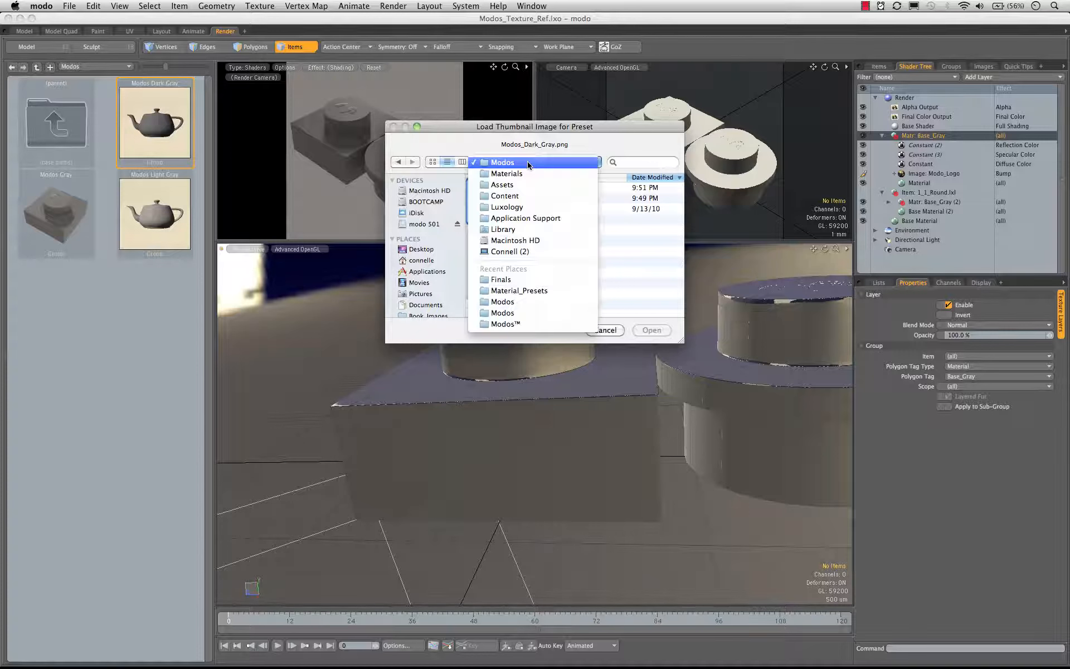
click(529, 290)
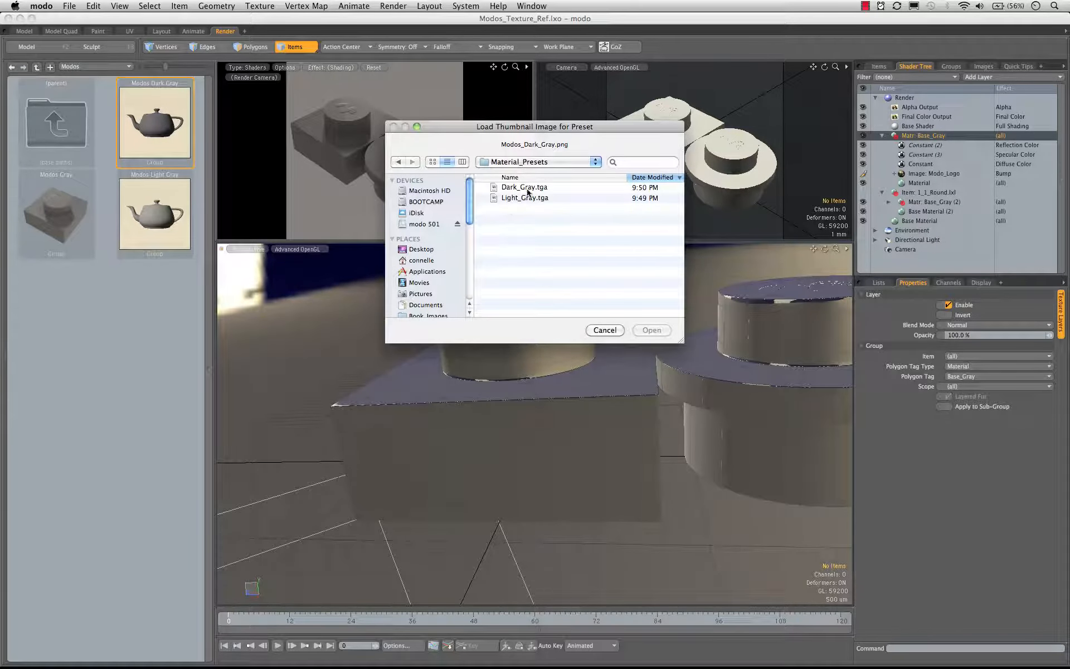
click(527, 188)
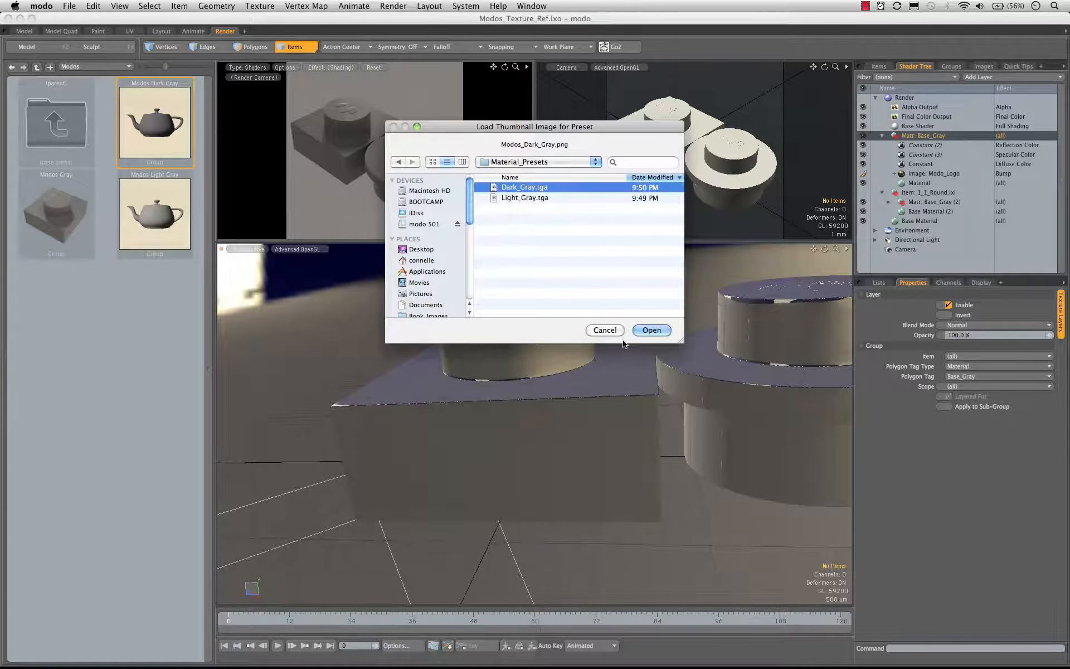
click(650, 328)
- Replace the Modos Light Gray preset's thumbnail with the image Light_Gray.tga from the Material_Presets folder
right_click(141, 229)
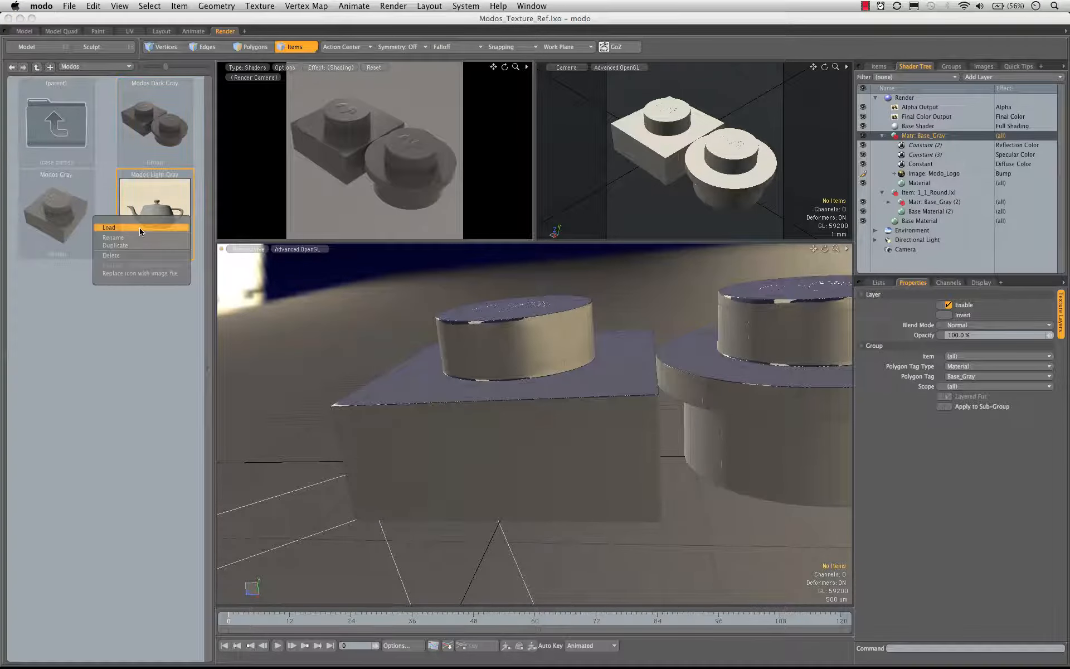
click(139, 273)
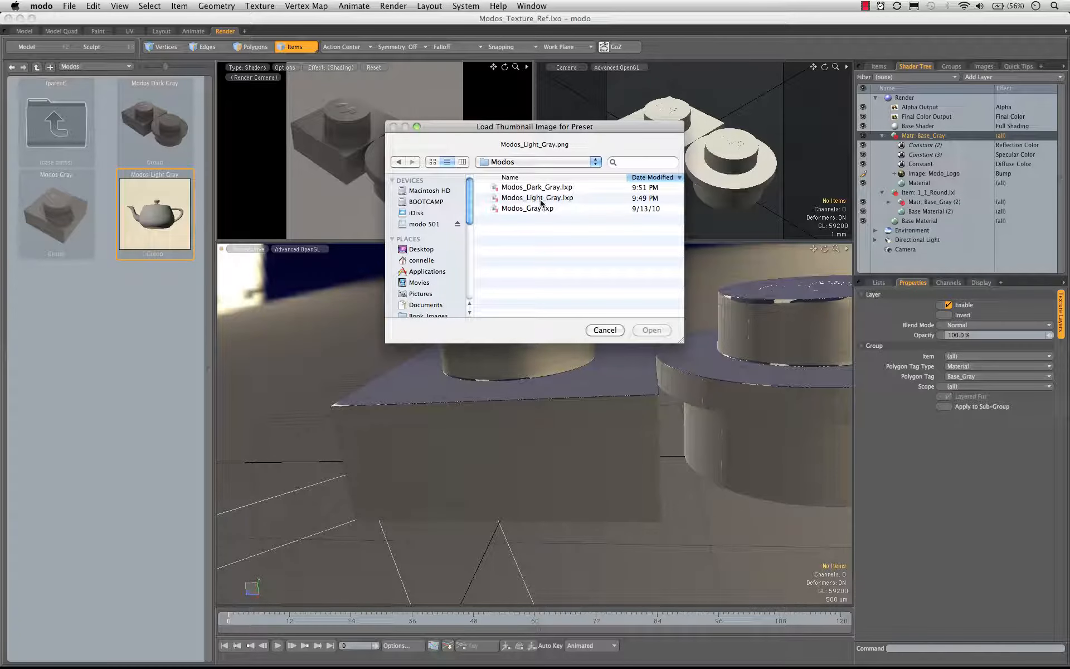
click(548, 167)
click(537, 290)
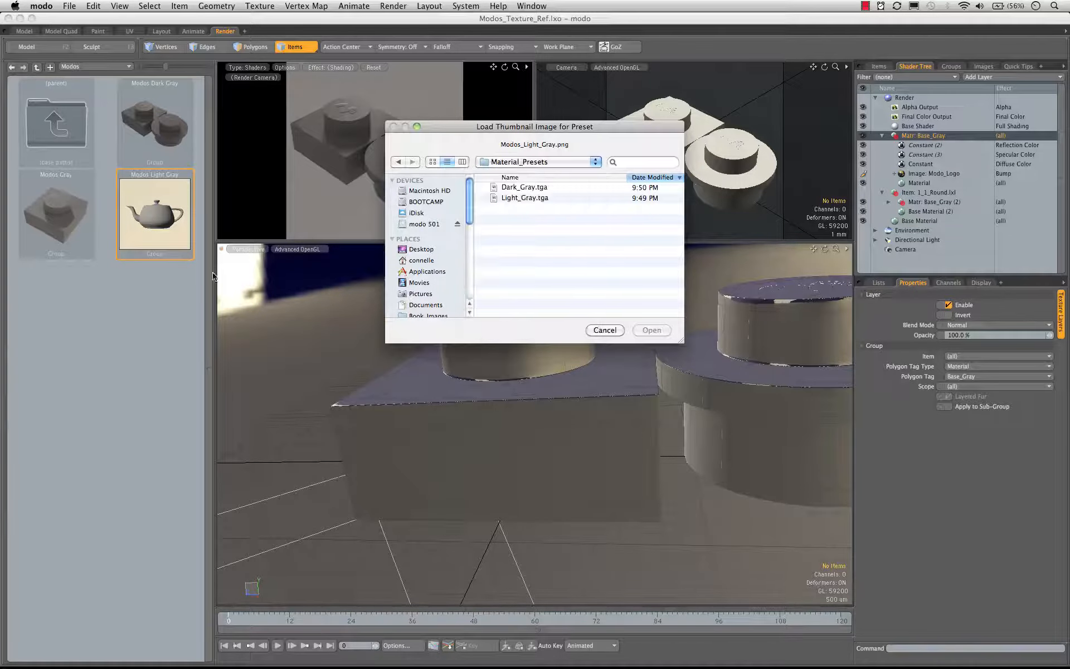
click(518, 198)
click(658, 330)
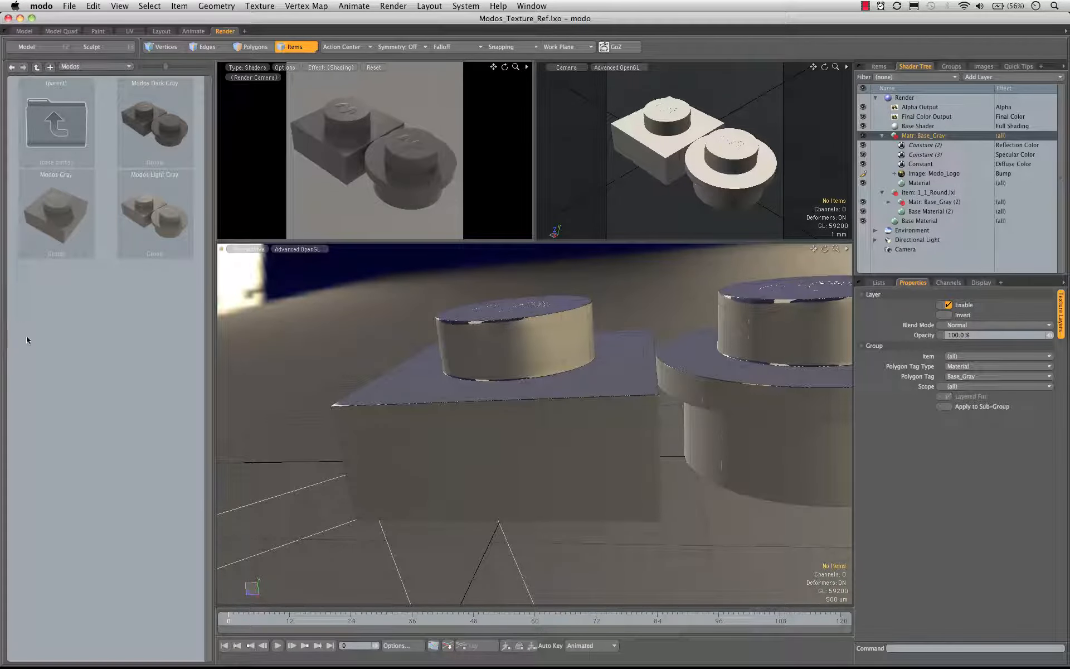
- Permanently delete the old Modos Gray preset from the Modos preset folder
right_click(36, 217)
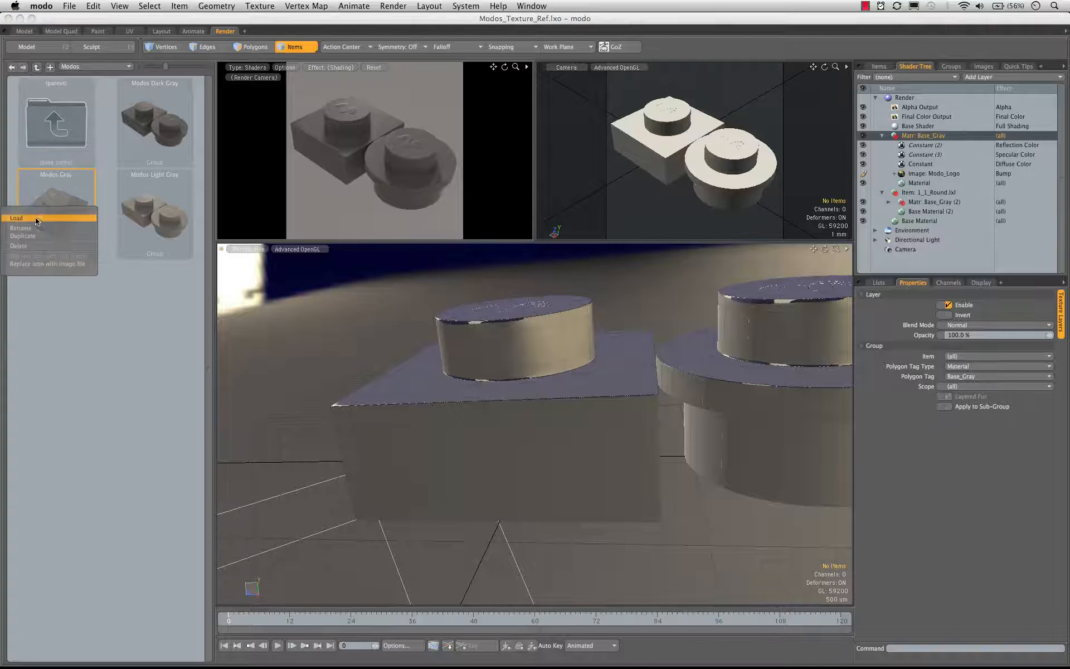
click(23, 246)
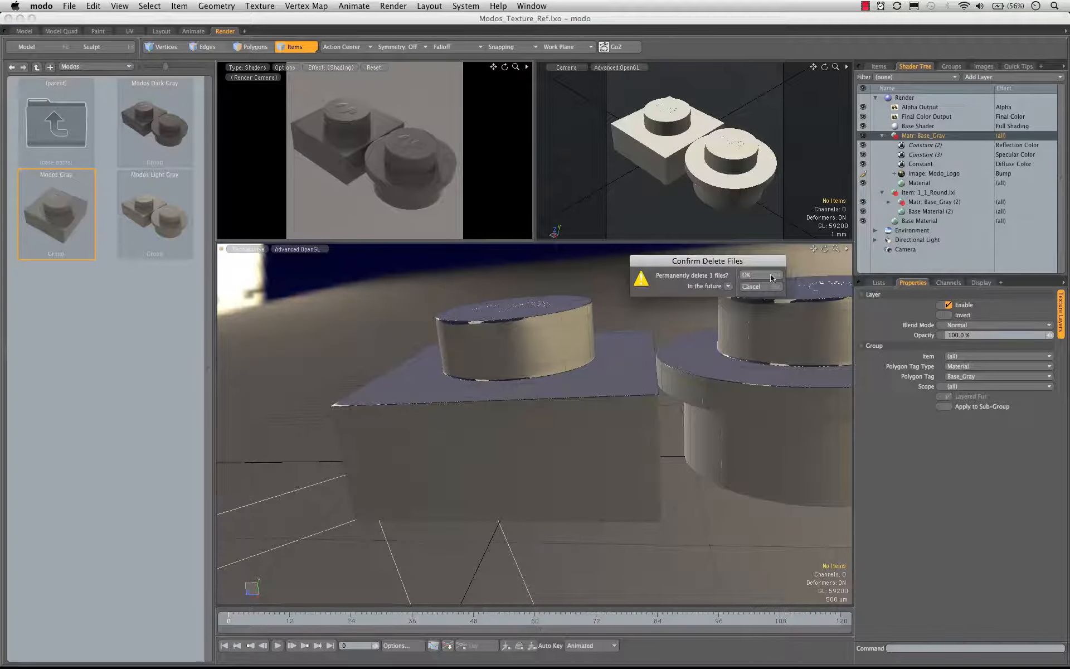
click(771, 276)
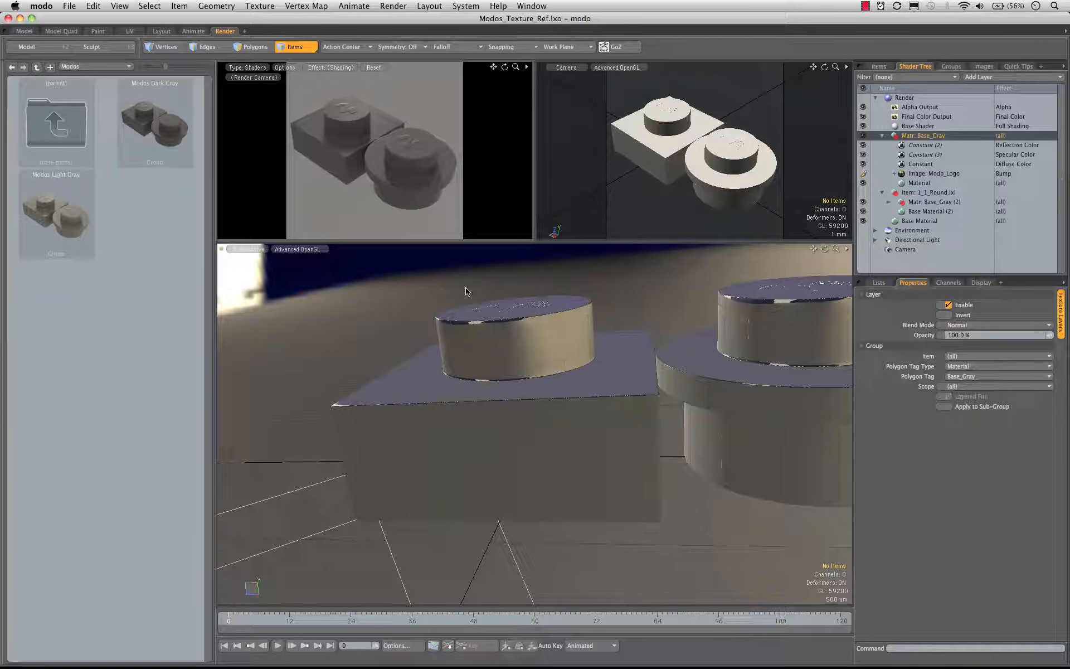
- Set Base_Gray's Diffuse Color Constant to 0.02, 0.02, 0.02 and save the material group as the preset Modos_Black.lxp
click(935, 164)
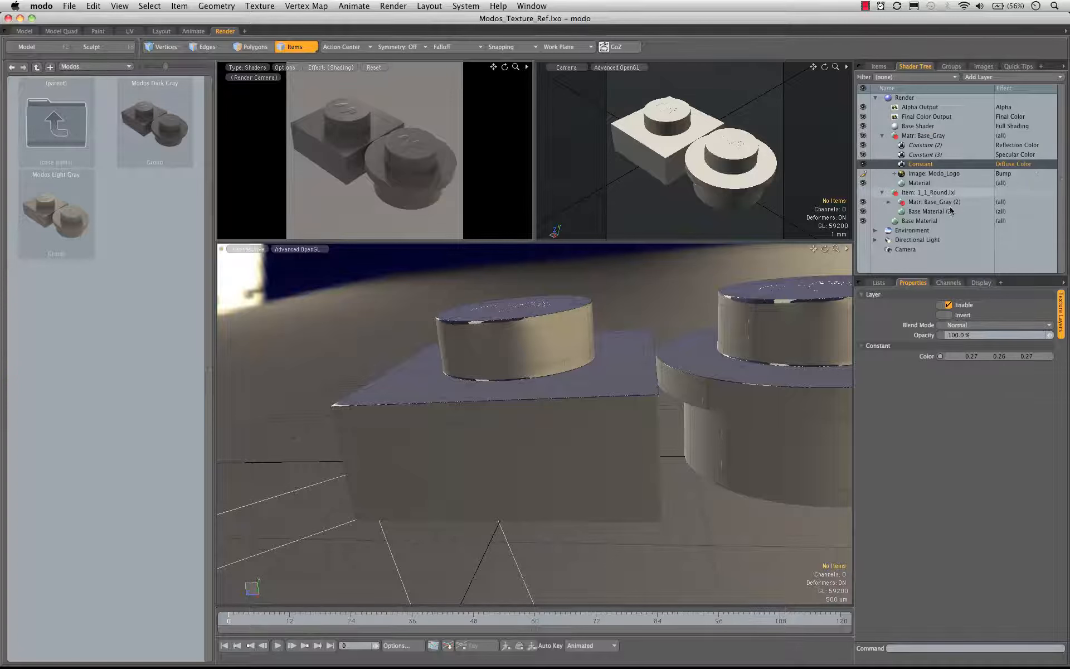
drag(970, 356, 951, 356)
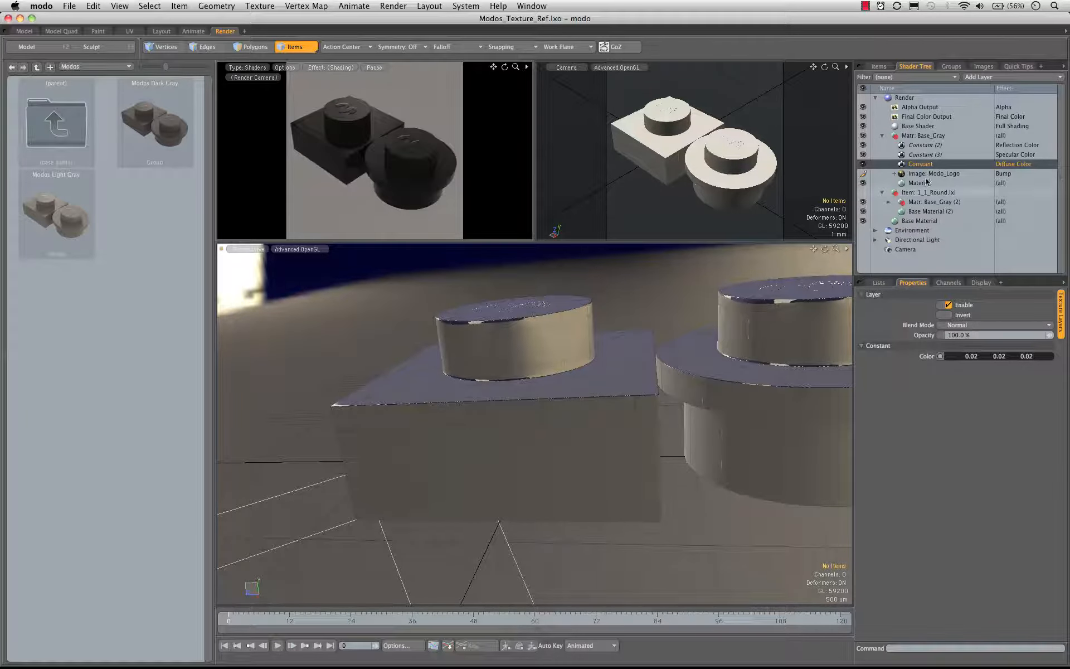
right_click(921, 132)
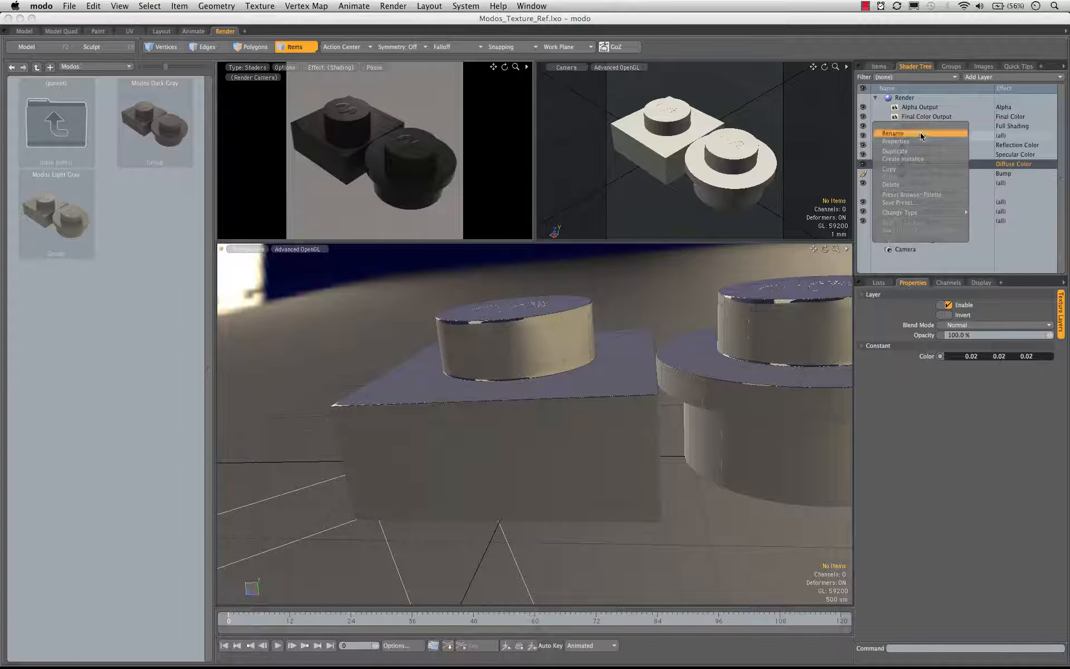
click(914, 203)
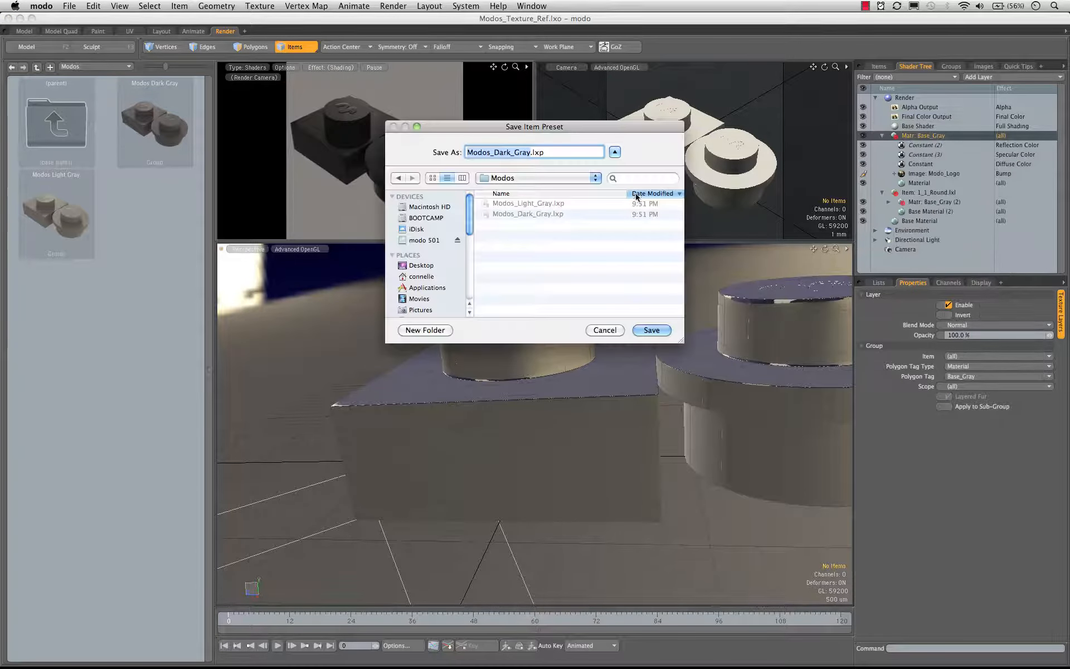
drag(492, 152, 528, 153)
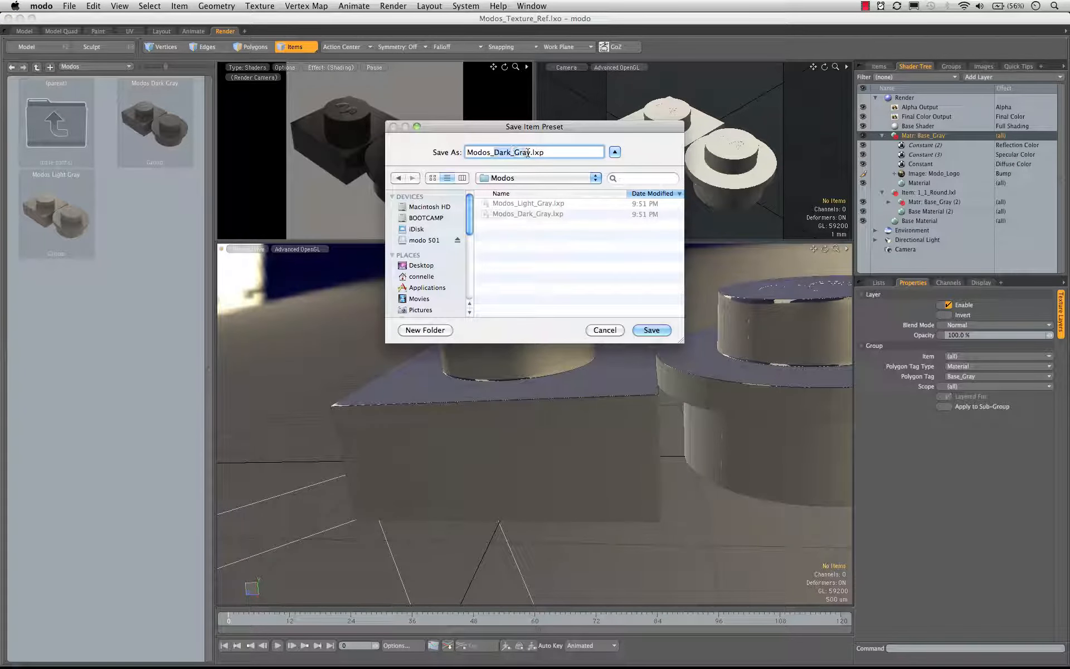
text(Black)
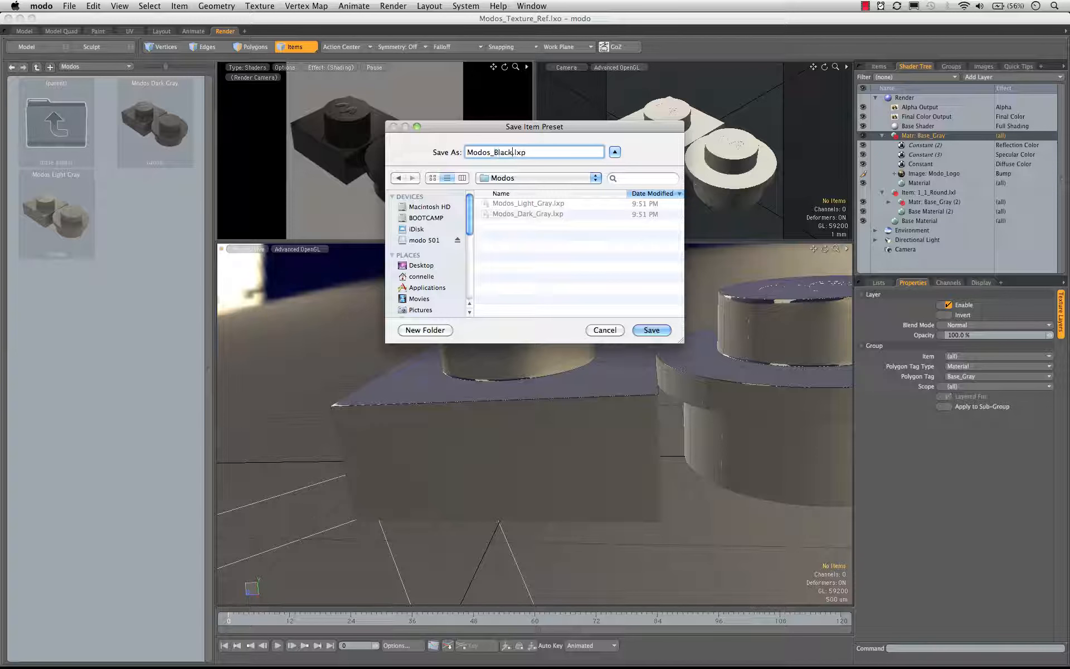
key(Return)
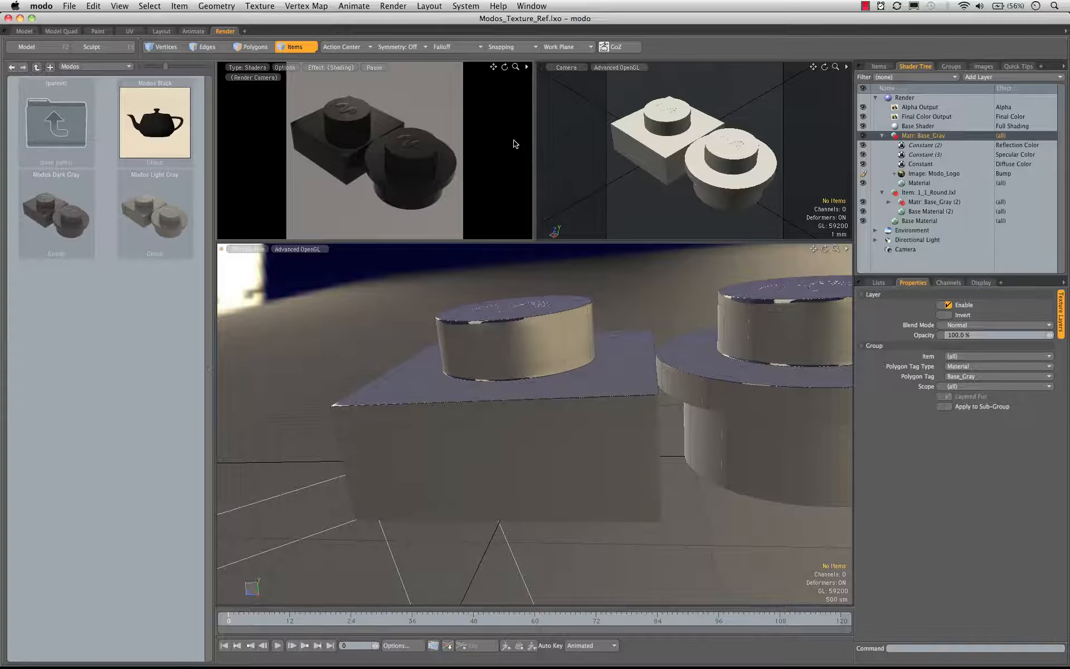
- Render the black bricks and save the image as the Targa file Black in the Material_Presets folder
key(F9)
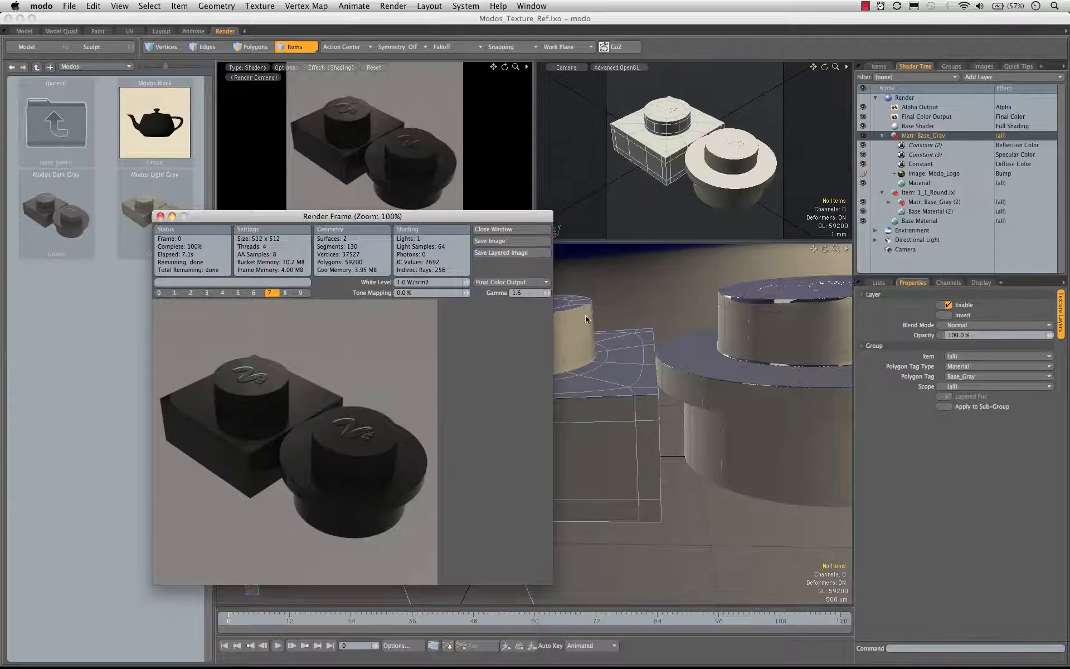
click(491, 240)
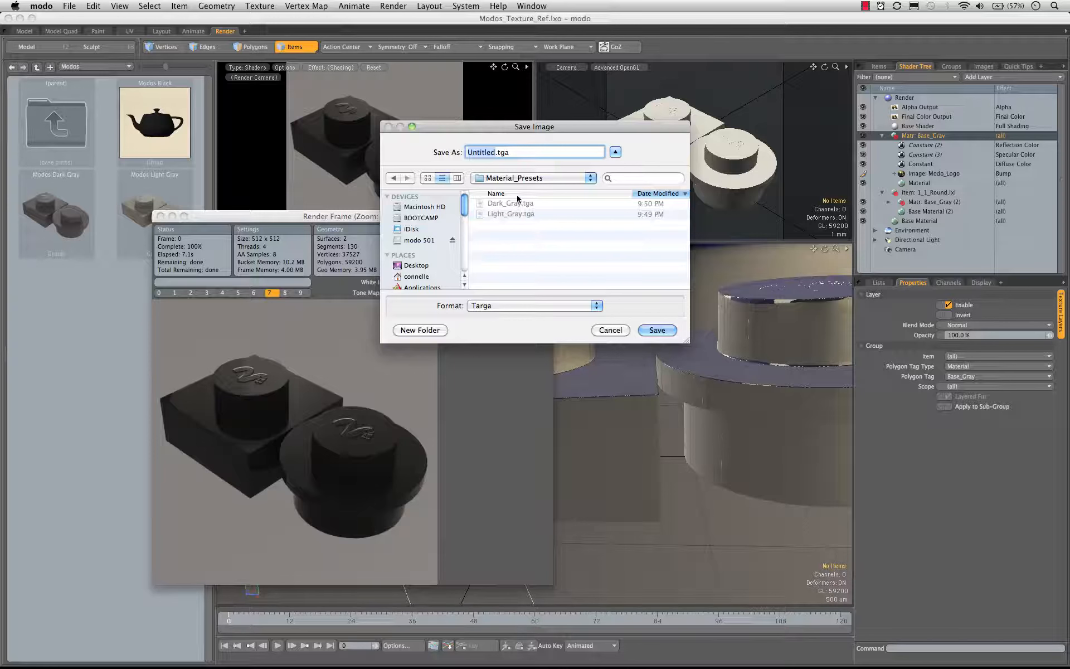
text(Black)
key(Return)
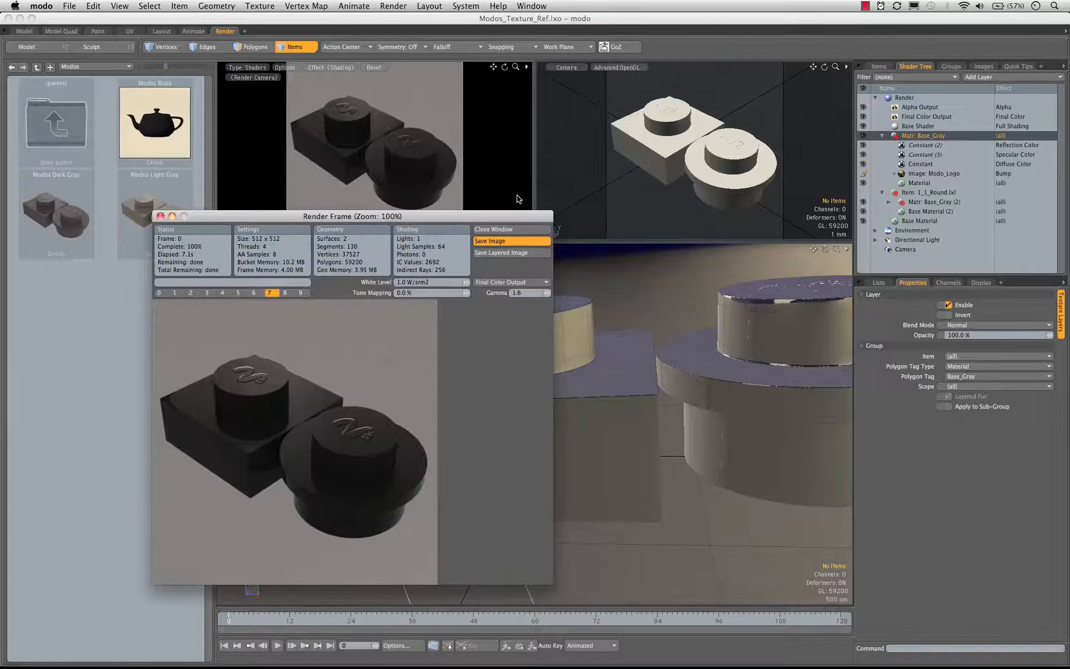
click(504, 230)
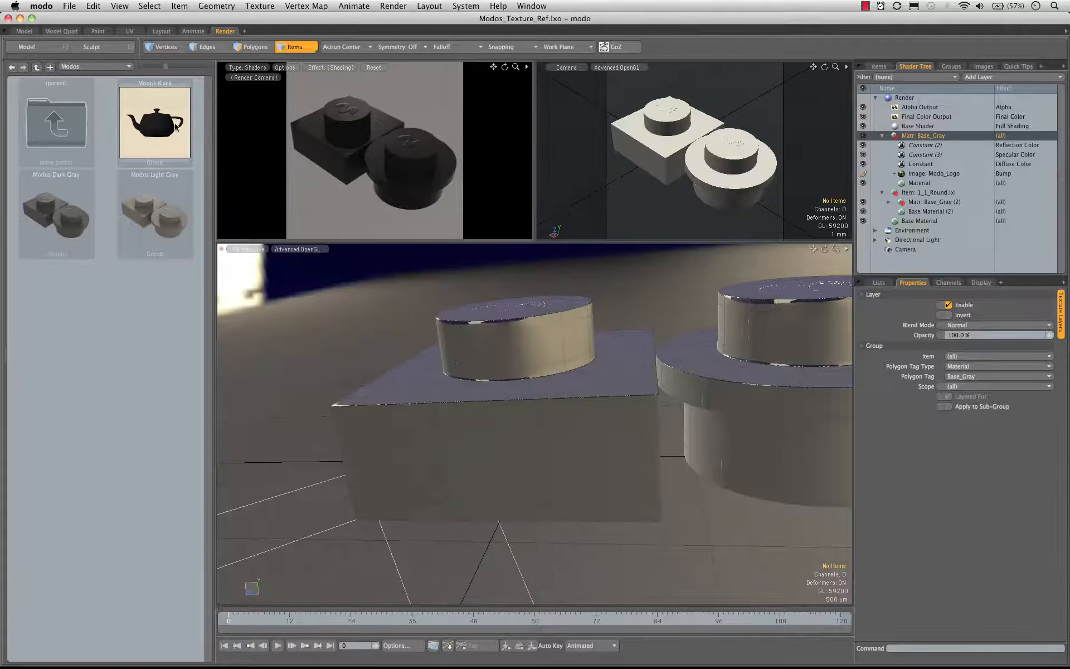
- Replace the Modos Black preset's thumbnail with the Black render image from the Material_Presets folder
right_click(154, 125)
click(162, 169)
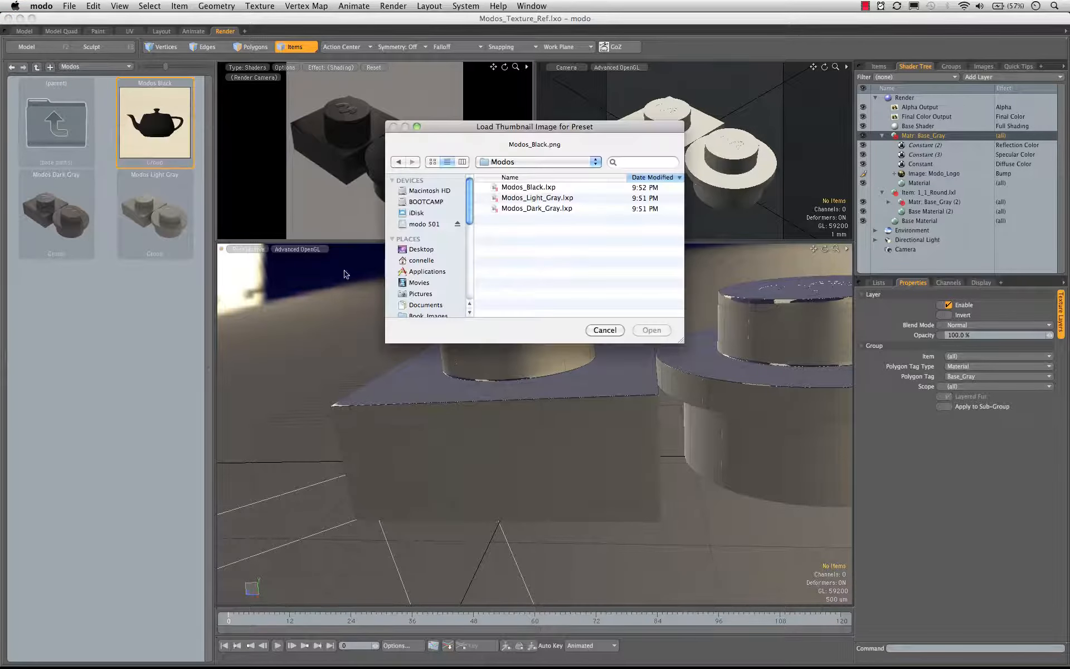
click(529, 162)
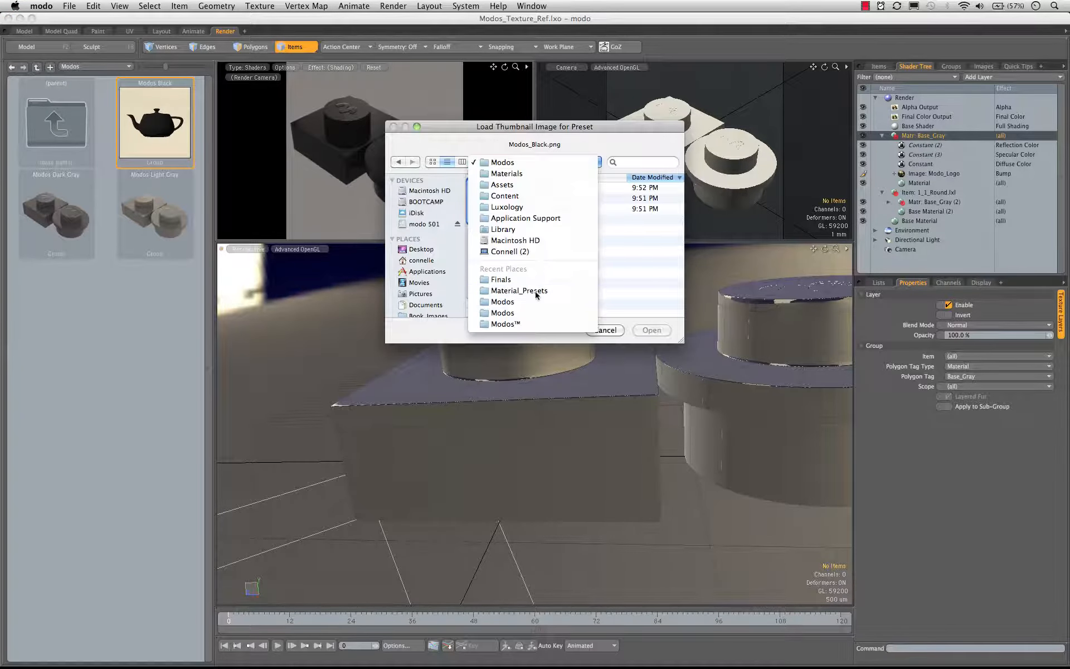
click(532, 291)
click(514, 188)
click(655, 329)
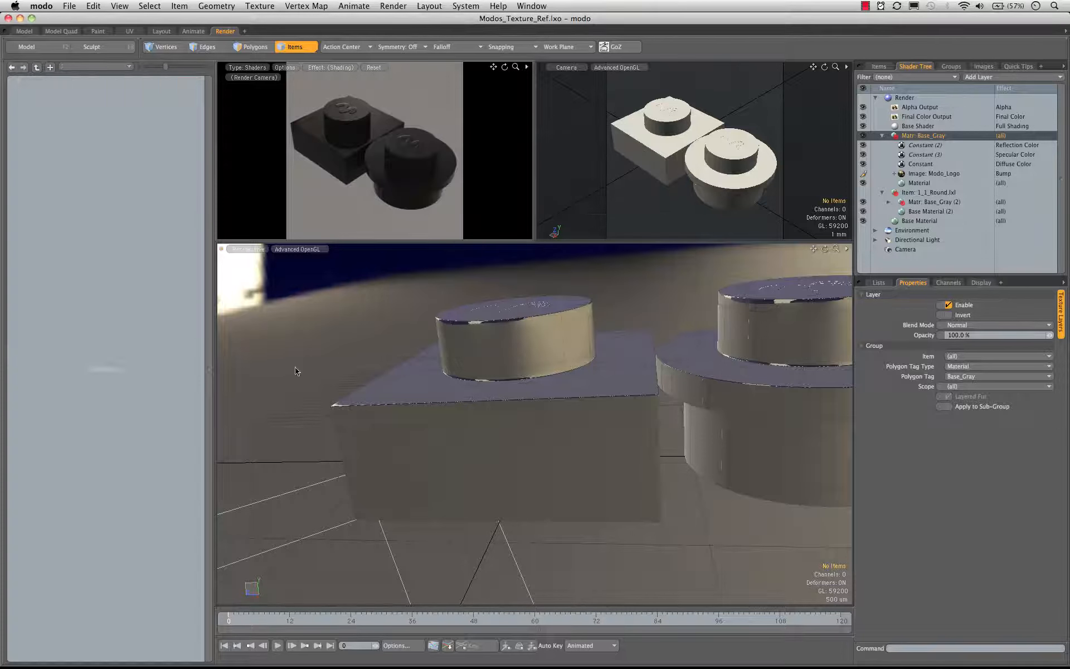
- Set Base_Gray's Diffuse Color Constant to white (1.0, 1.0, 1.0) and raise its Material's Diffuse Amount to 100%
click(920, 164)
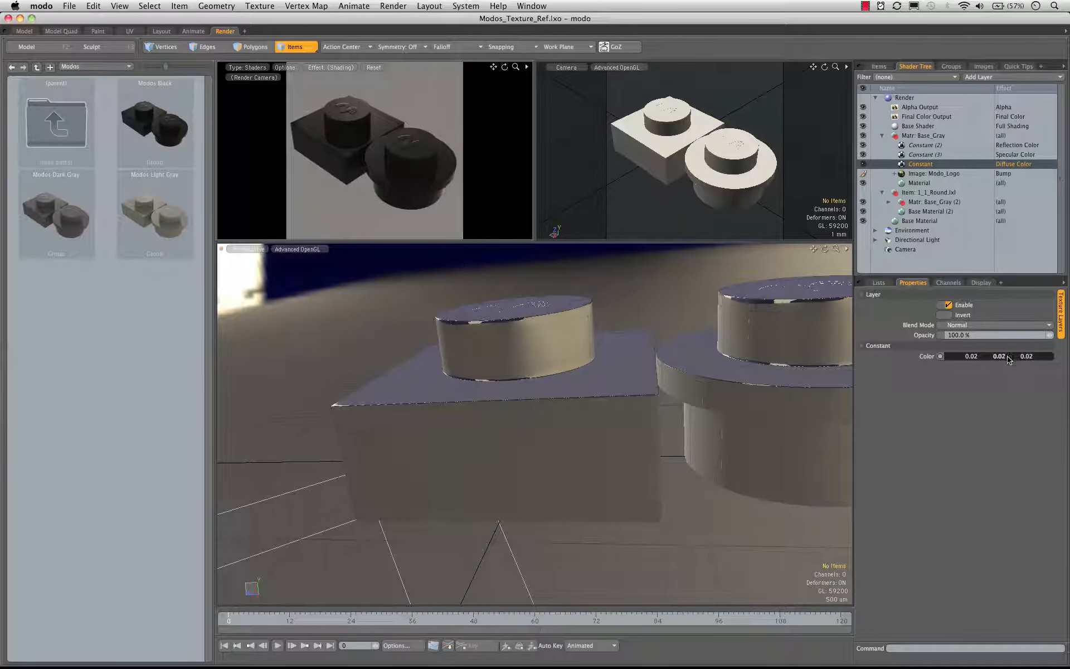
ctrl+drag(1008, 356, 1053, 356)
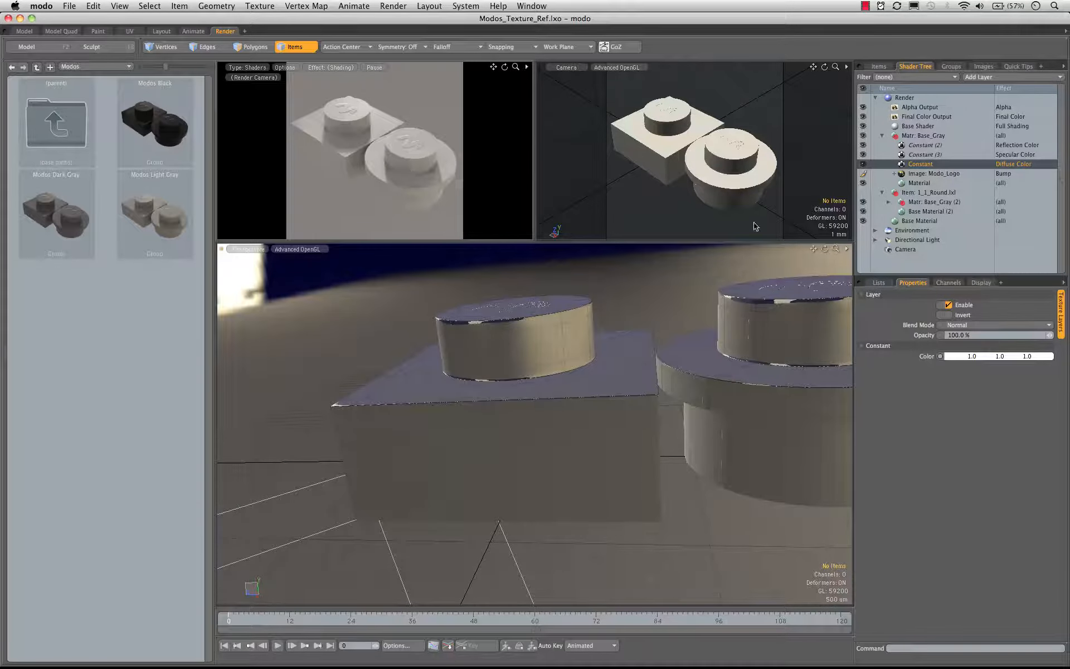
click(918, 183)
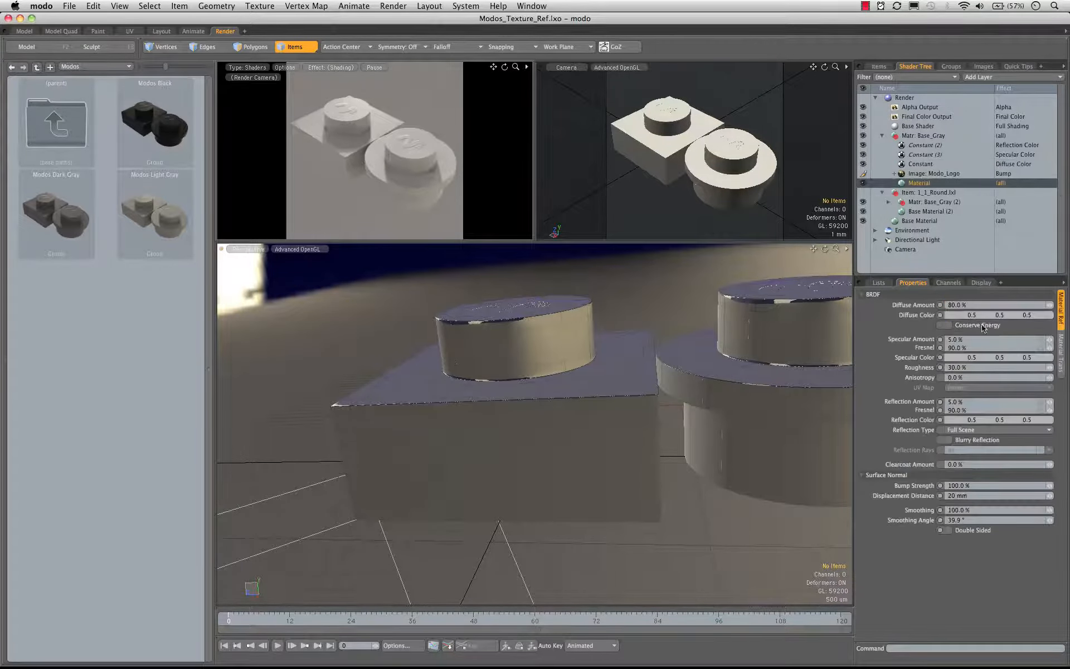
click(1050, 305)
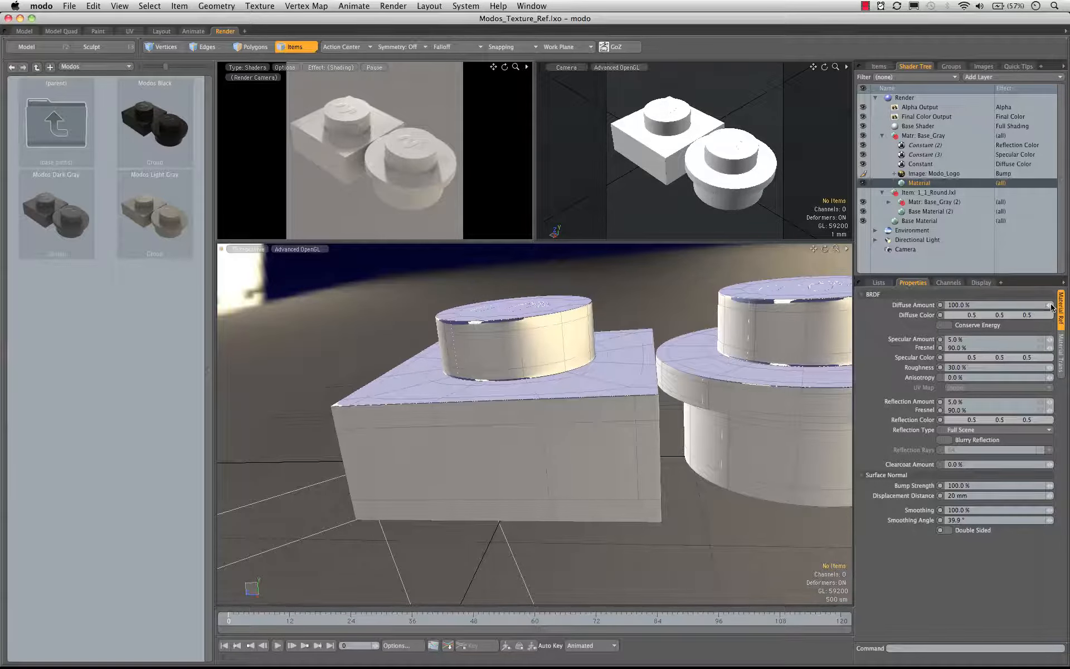
- Set the Base_Gray Material's Diffuse Amount to 105% and save the material group as the preset Modos_White.lxp in the Modos folder
drag(1049, 306, 1062, 305)
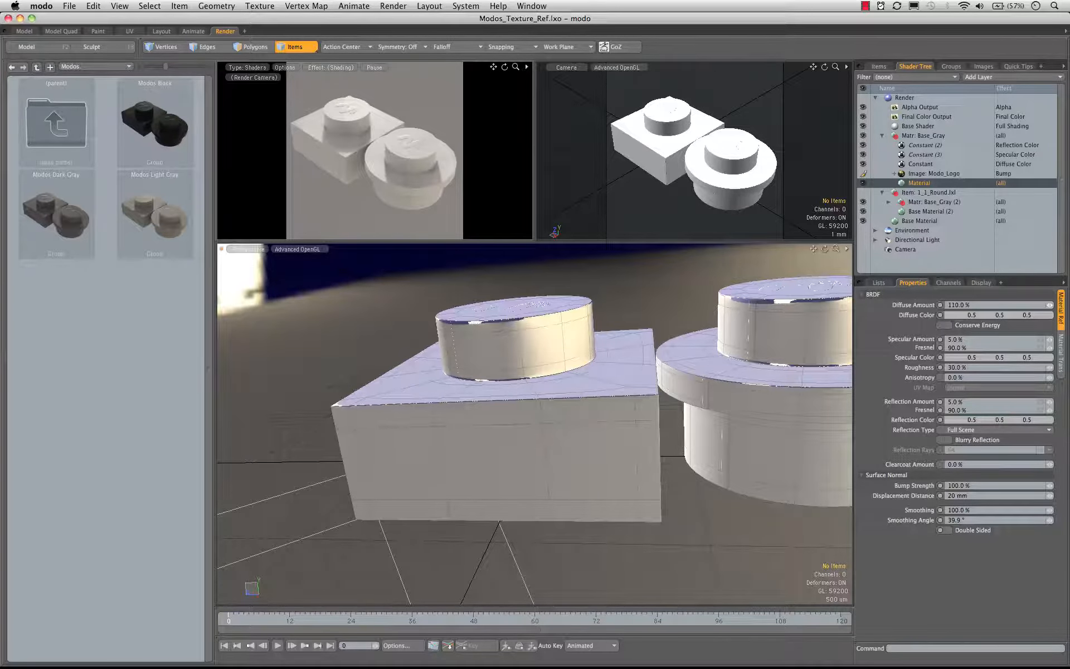
drag(1062, 306, 1056, 305)
click(941, 136)
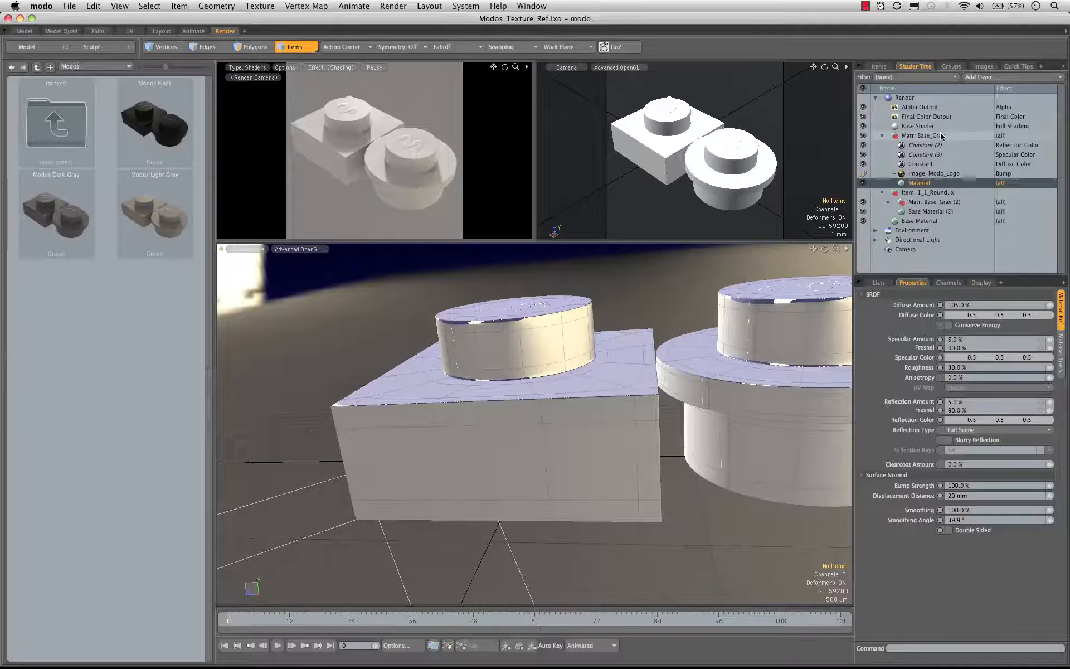
right_click(941, 137)
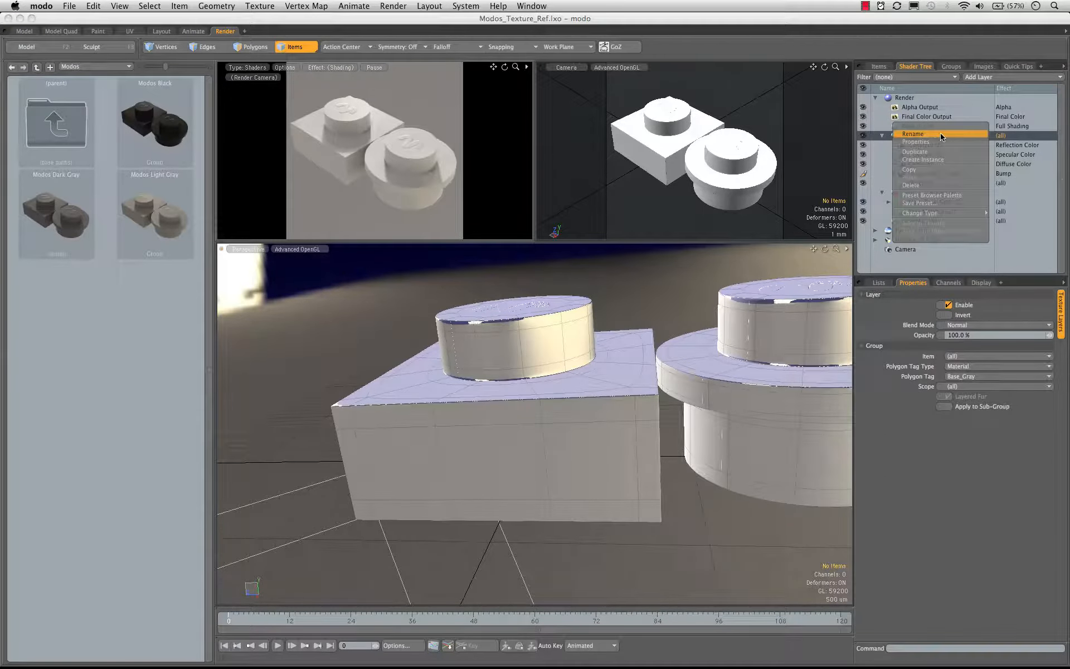
click(918, 204)
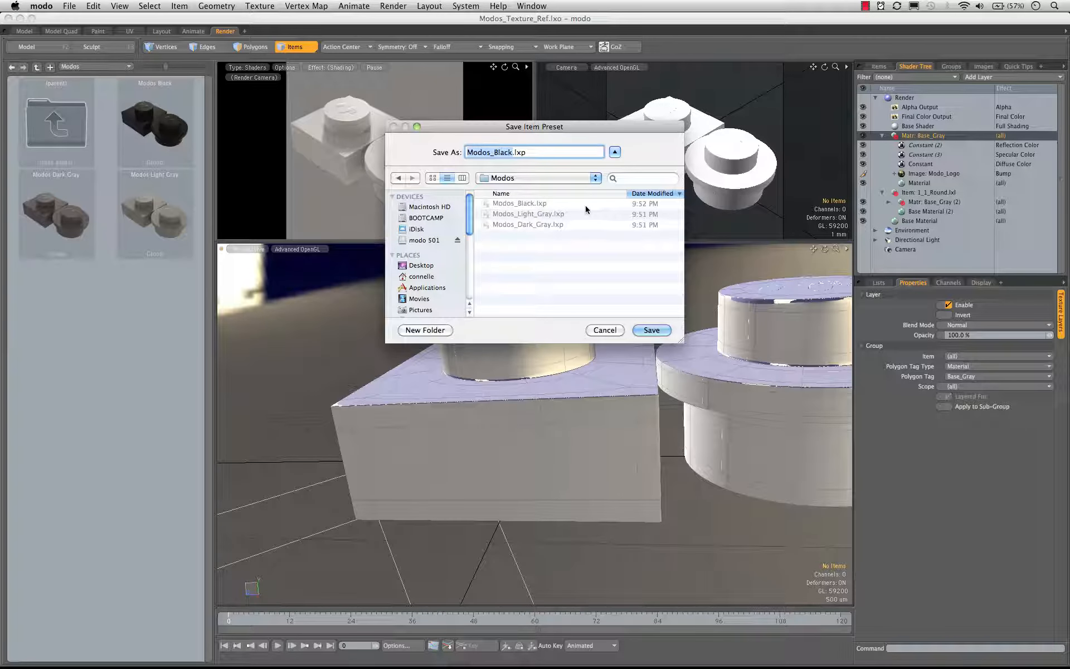
key(Right)
key(BackSpace)
key(BackSpace)
key(BackSpace)
key(BackSpace)
key(BackSpace)
text(W)
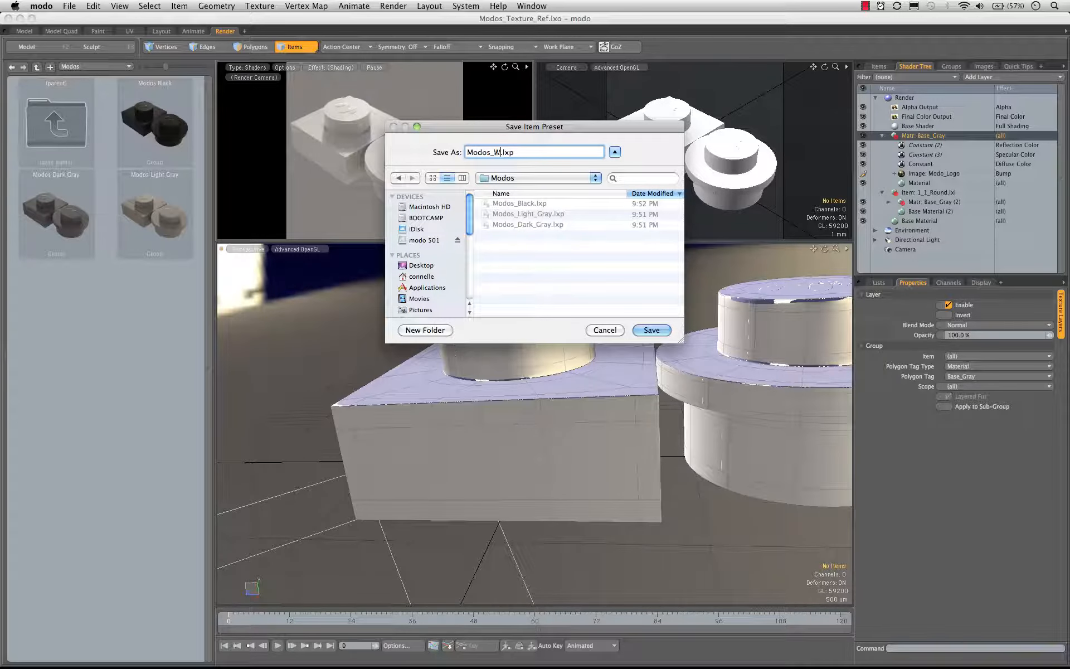
text(hite)
key(Return)
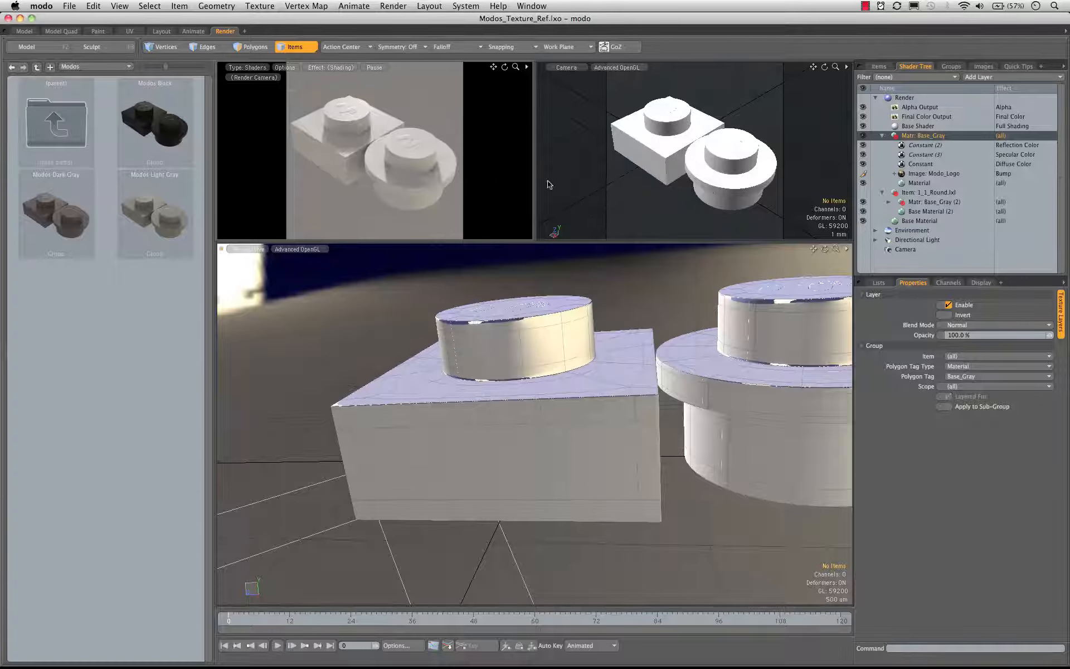
- Render the white bricks and save the image as the Targa file White in the Material_Presets folder
key(F9)
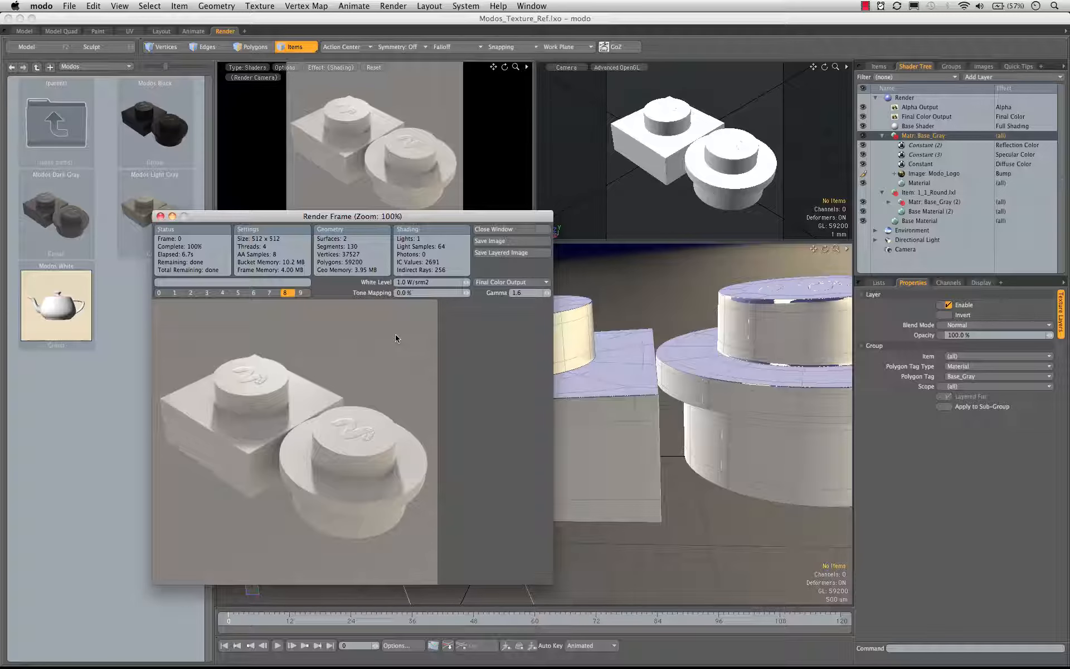
click(504, 240)
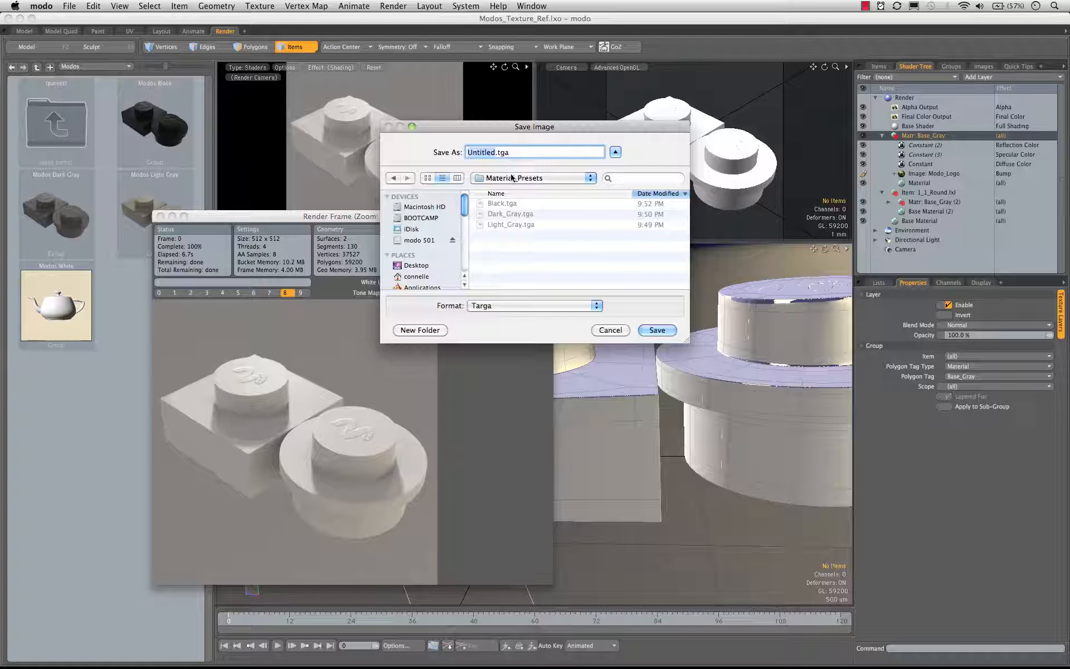
text(Whi)
key(Return)
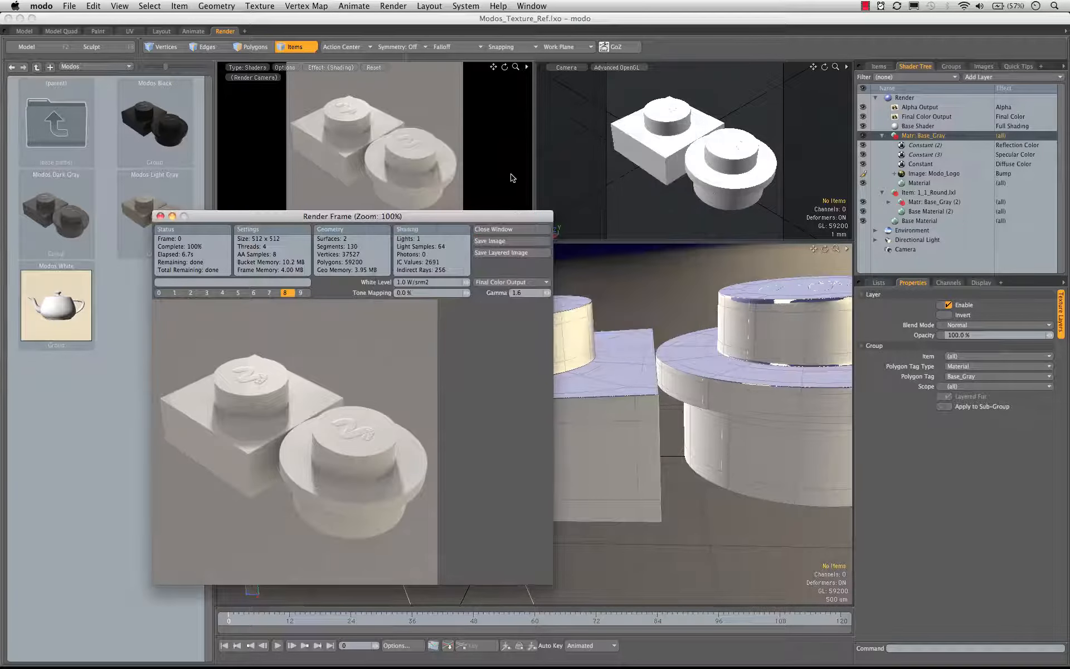
click(494, 228)
- Replace the Modos White preset's thumbnail with White.tga from the Material_Presets folder
right_click(71, 317)
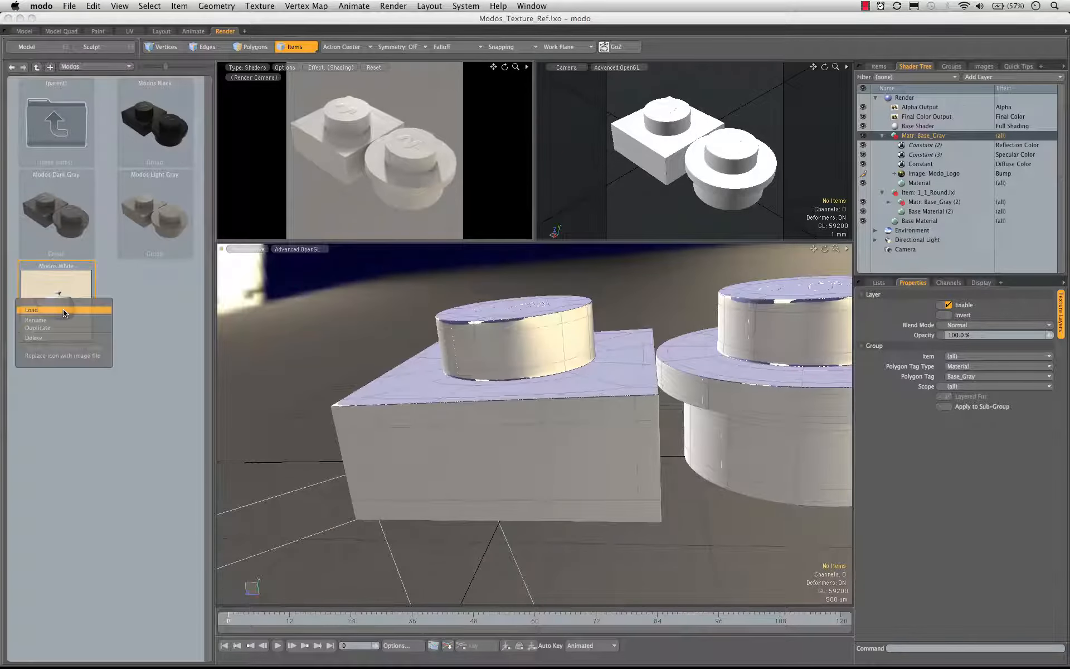
click(68, 357)
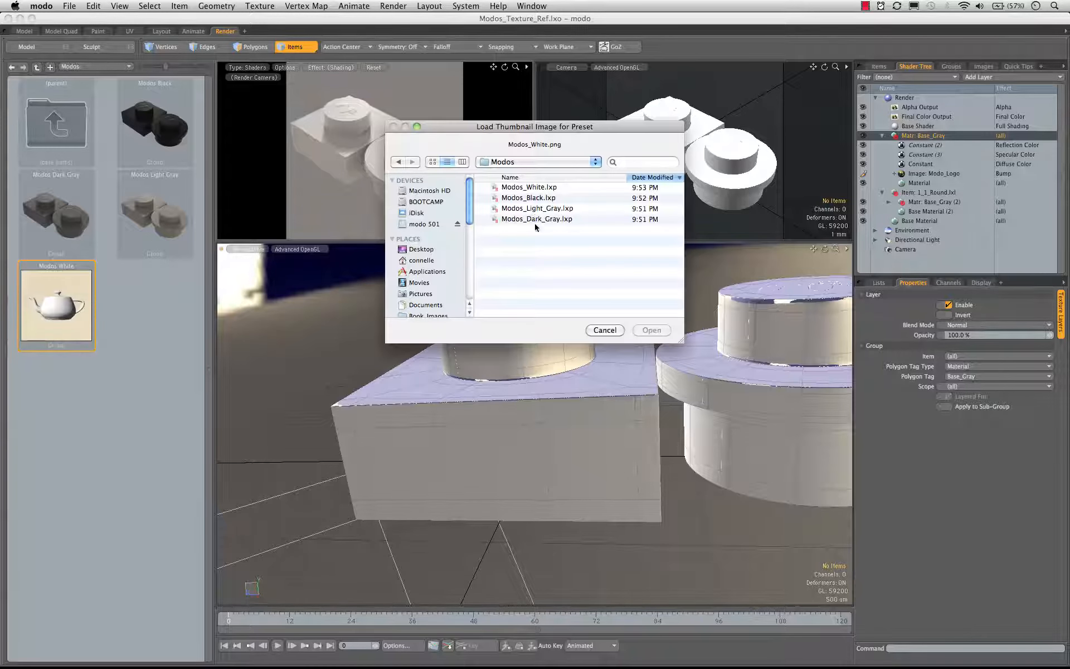
click(524, 162)
click(536, 293)
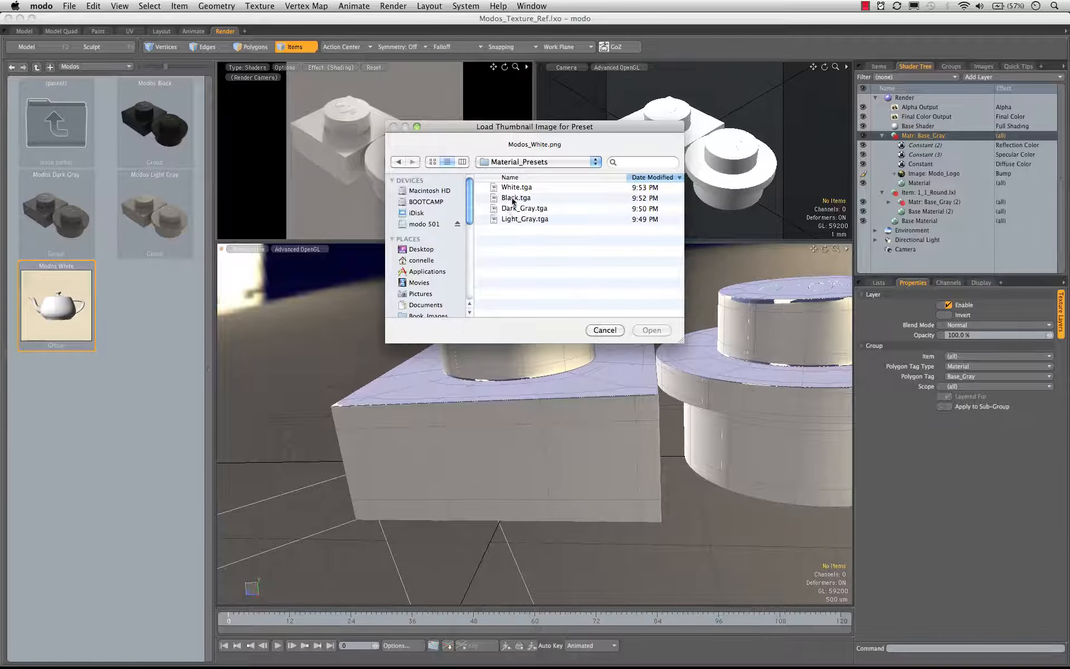
double_click(512, 190)
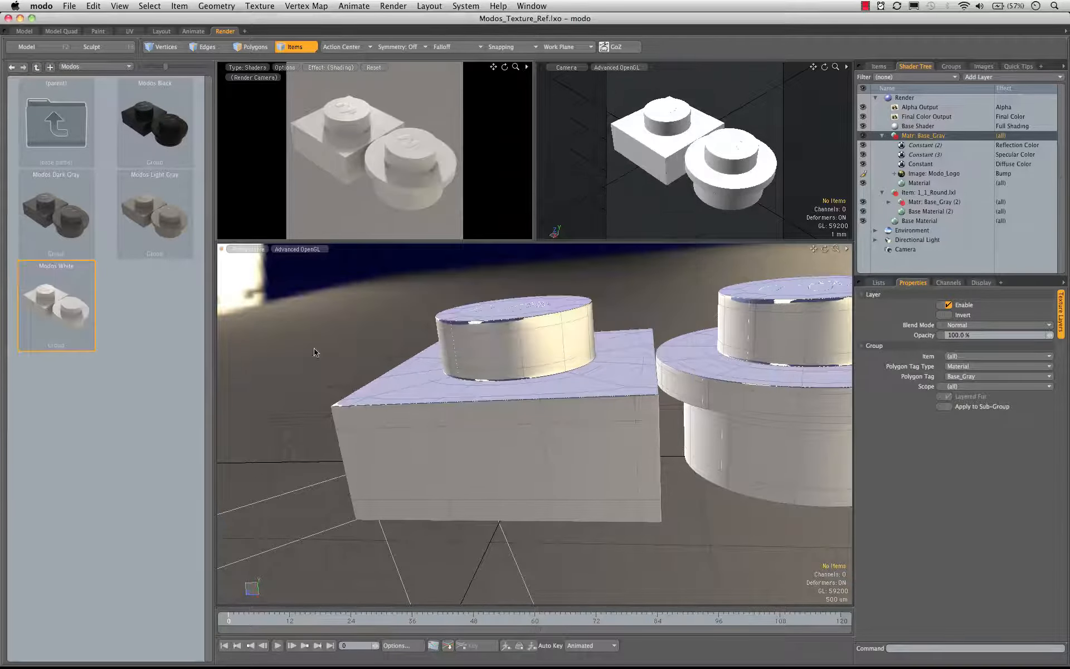
- Set the Diffuse Amount of Base_Gray's Material to 80%
click(930, 183)
click(974, 304)
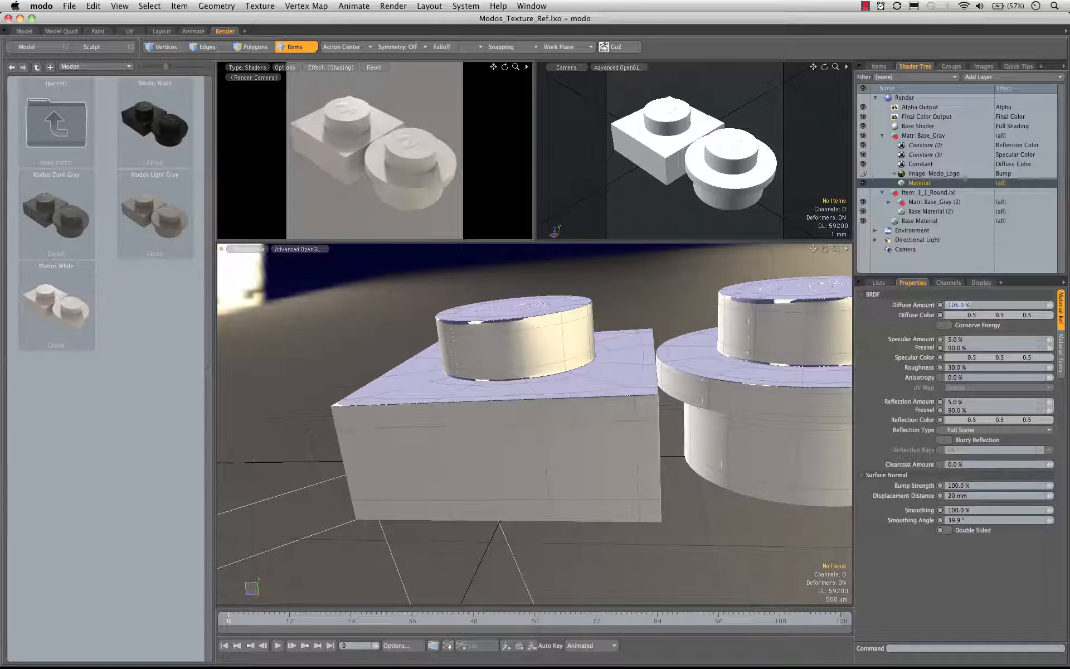
text(80)
key(Tab)
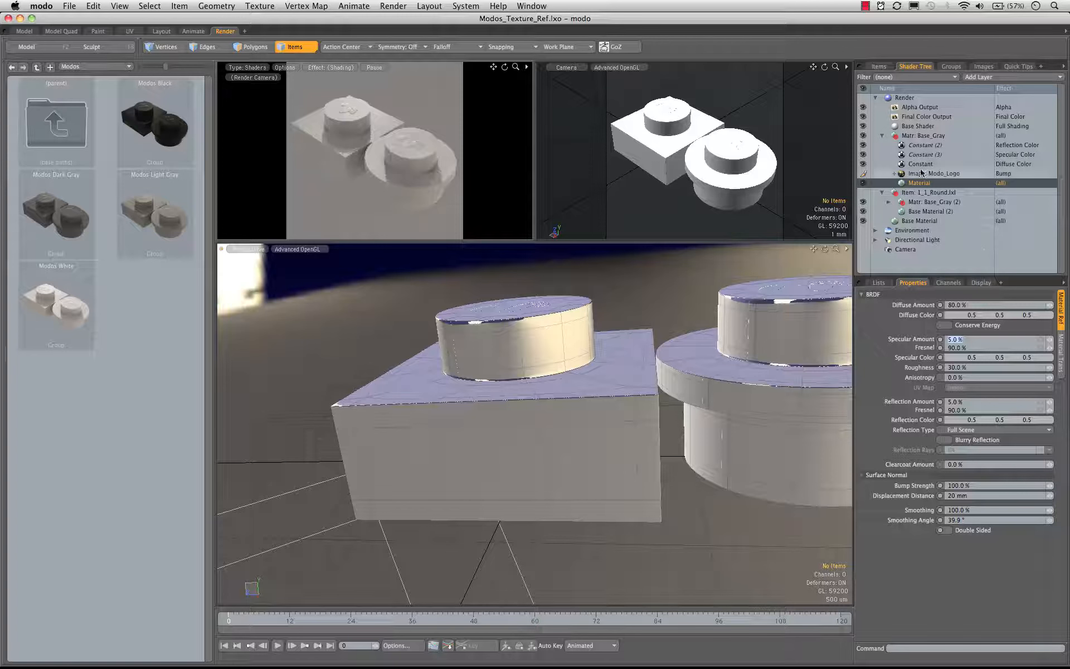
- Change Base_Gray's Diffuse Color Constant to a yellow of about 0.98, 0.89, 0.0
click(922, 164)
click(1001, 359)
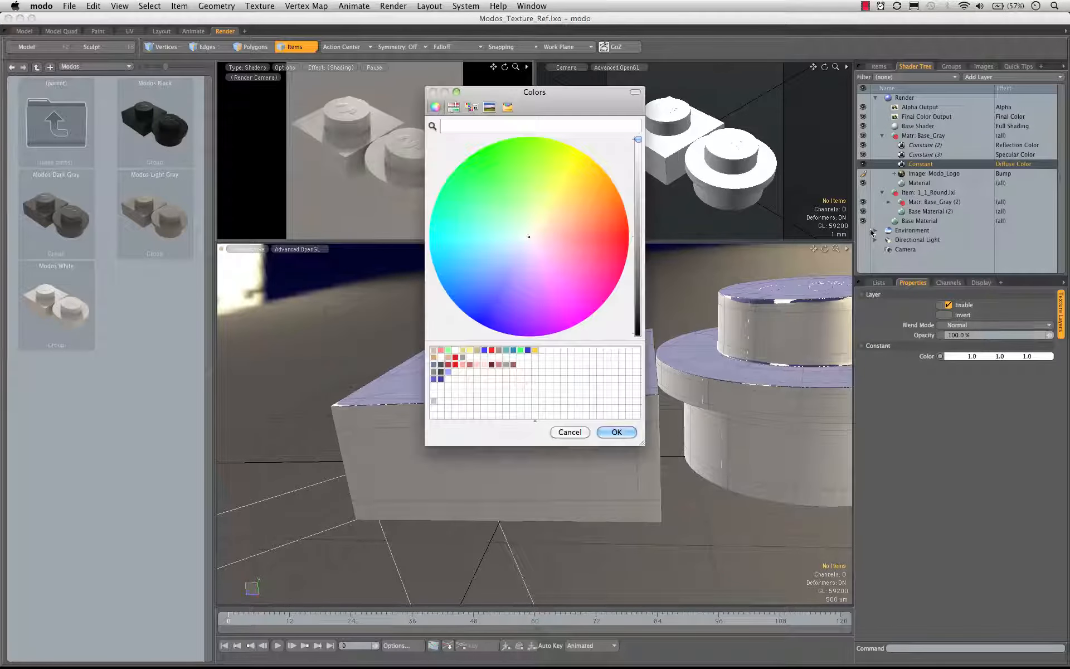
click(581, 154)
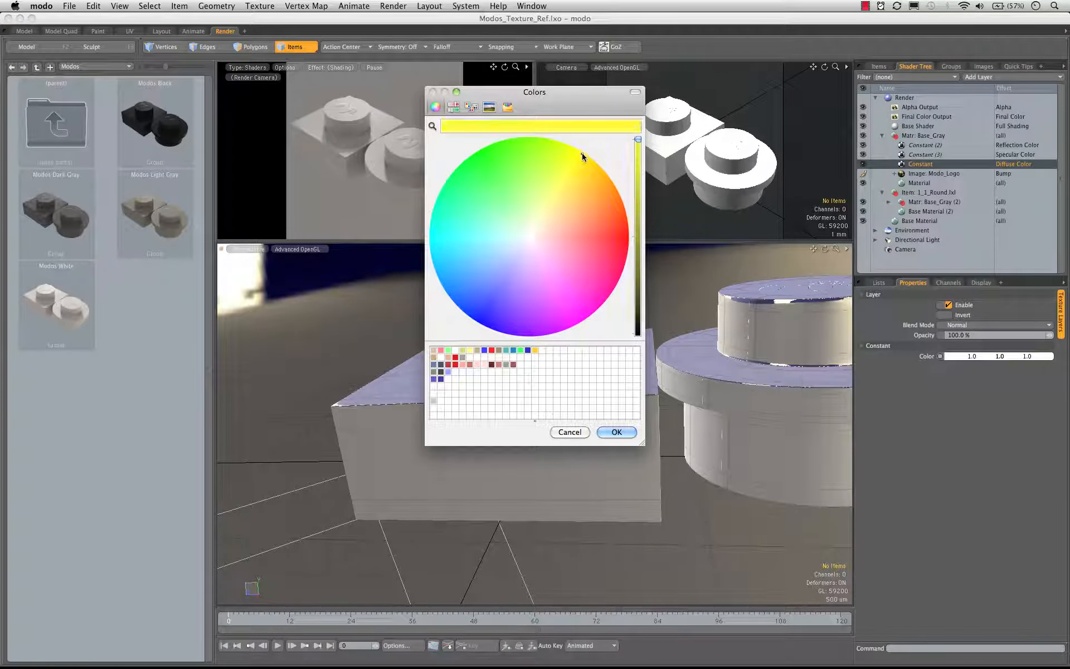
drag(582, 153, 585, 156)
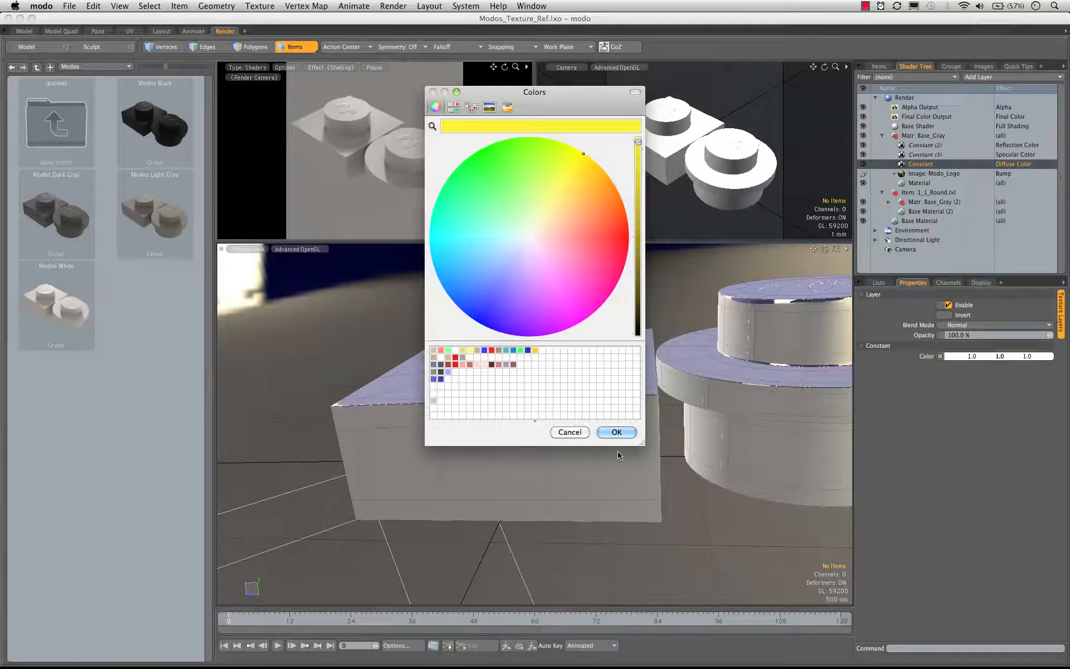
click(616, 432)
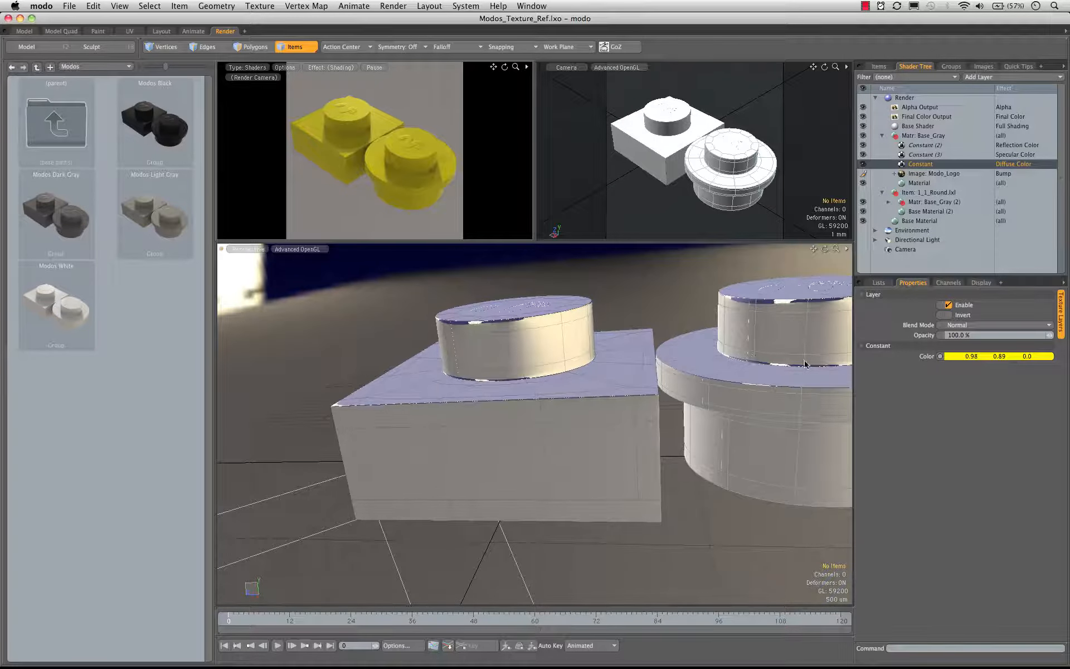
- Try yellows of about 0.98, 0.97, 0.0; 1.0, 0.88, 0.07; 1.0, 0.78, 0.08; and 1.0, 0.87, 0.06 on the Diffuse Color Constant
double_click(1000, 359)
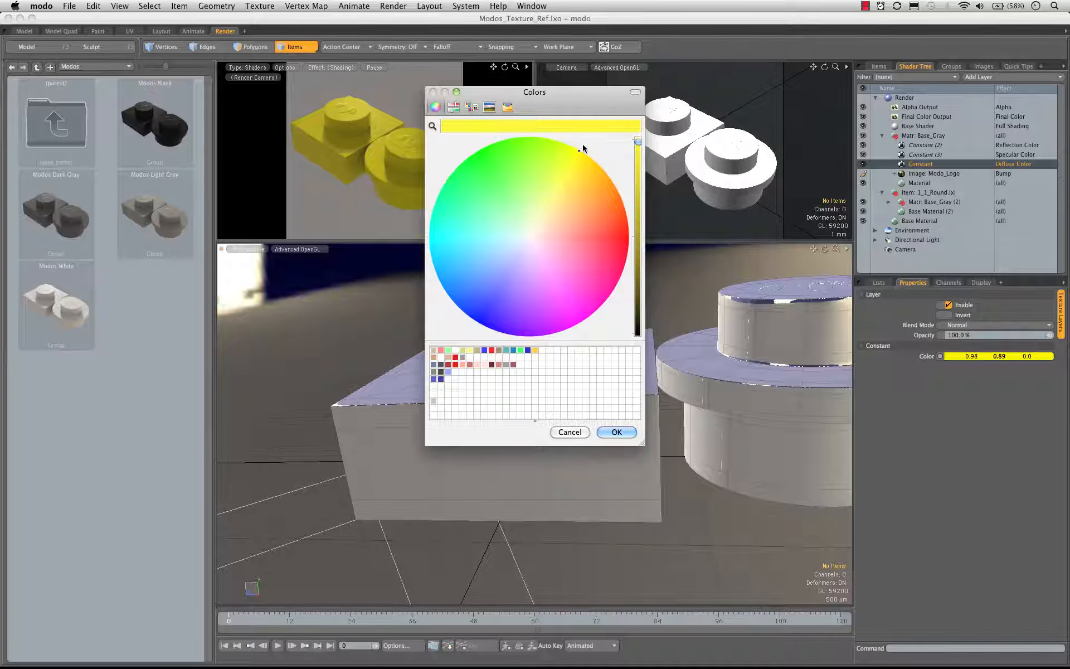
click(617, 432)
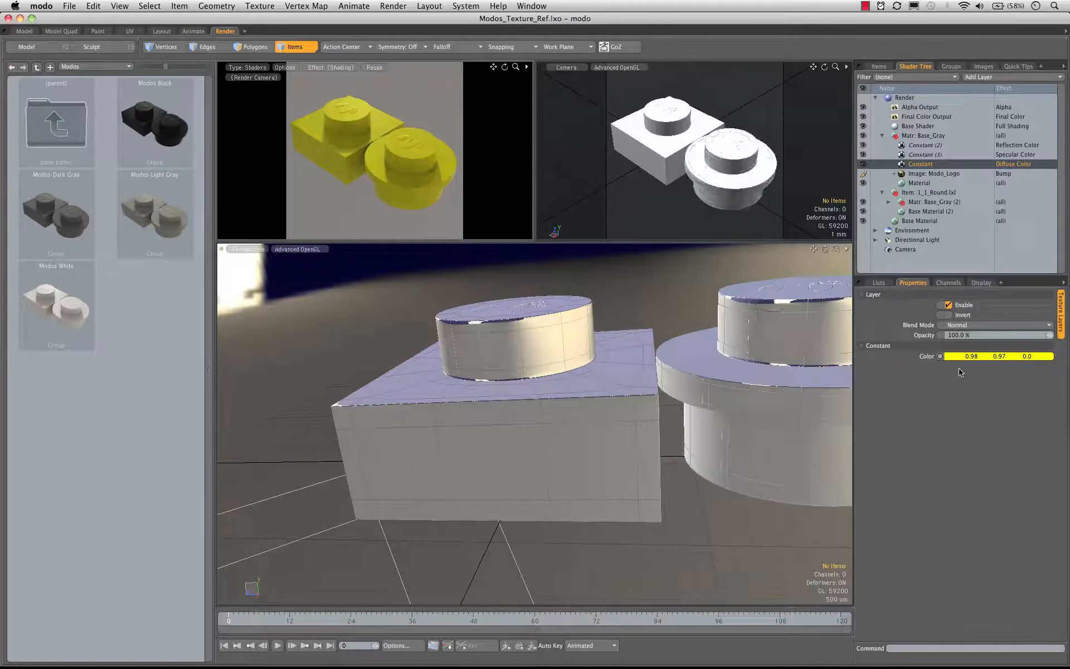
click(993, 356)
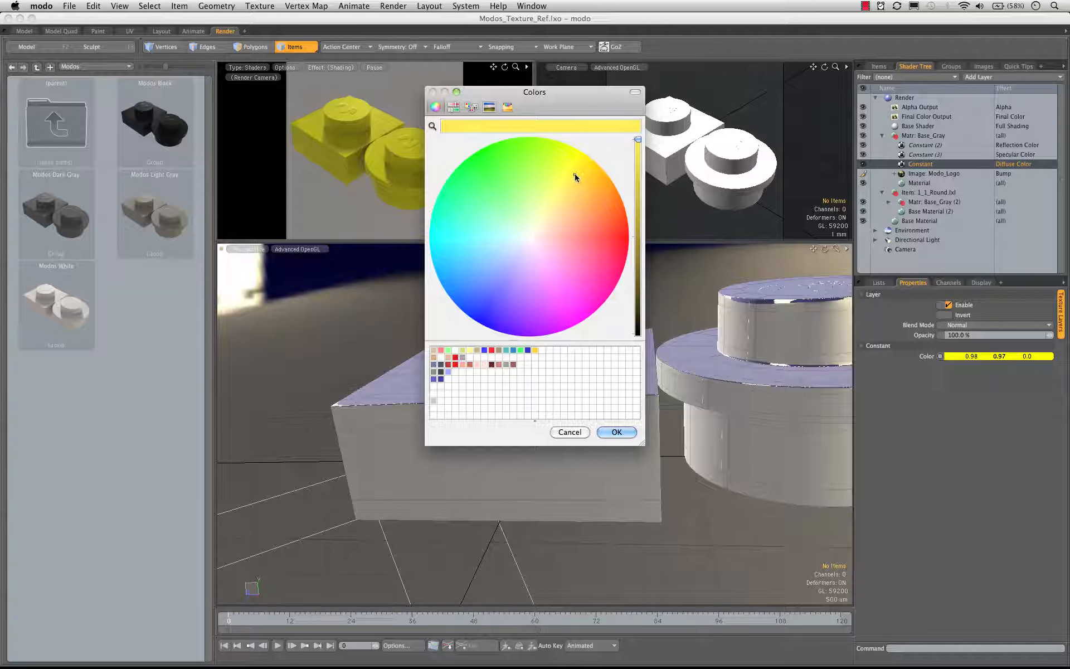
click(623, 431)
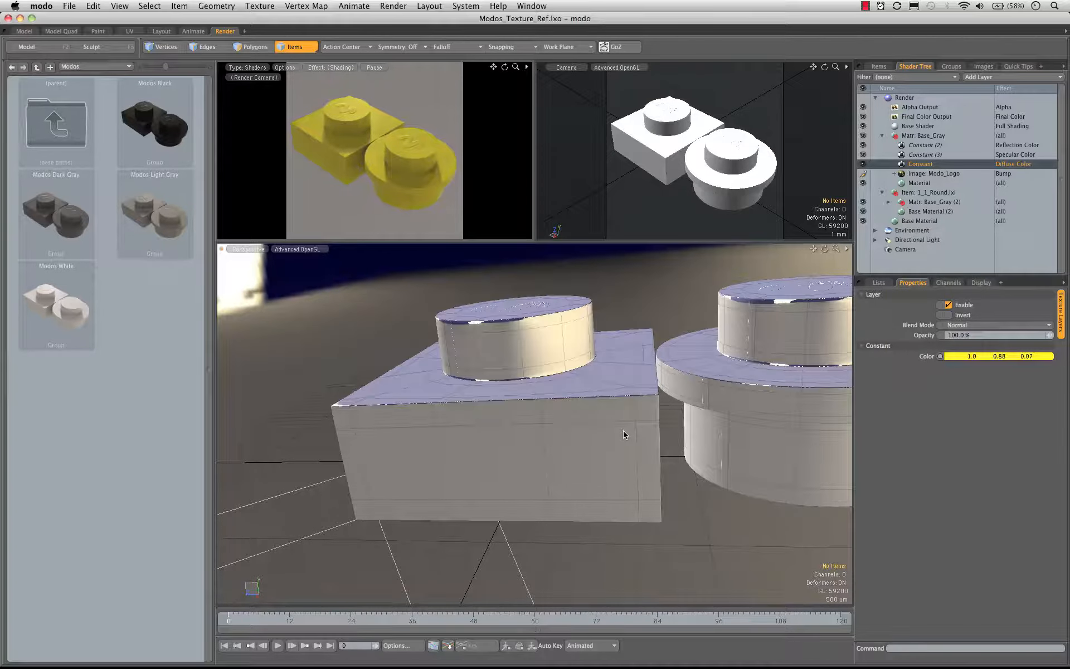
double_click(1023, 357)
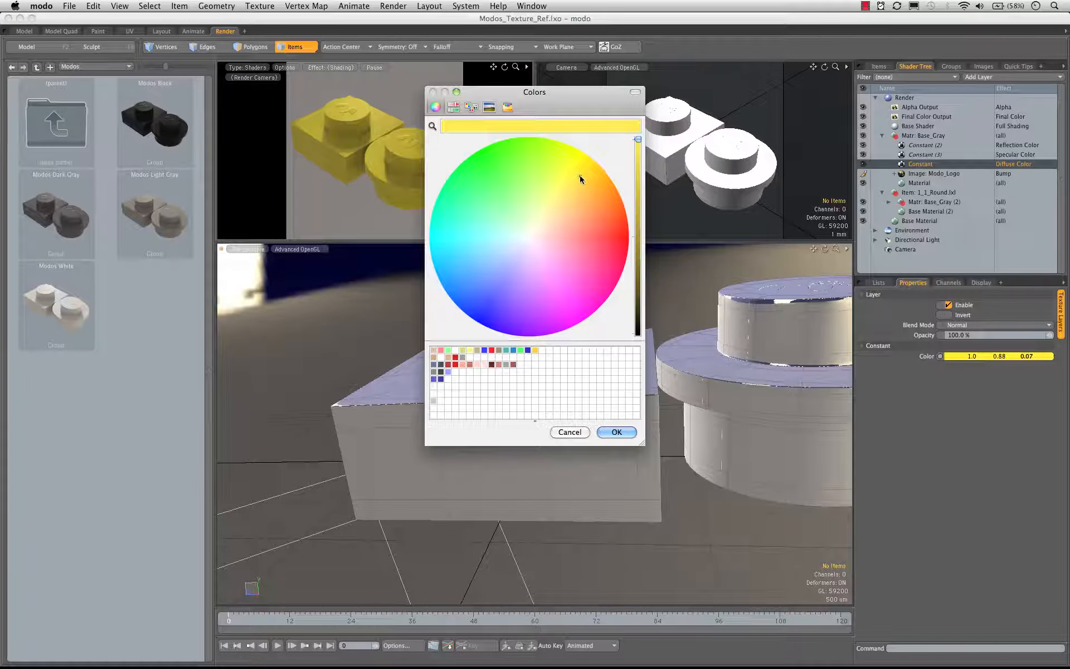
click(617, 432)
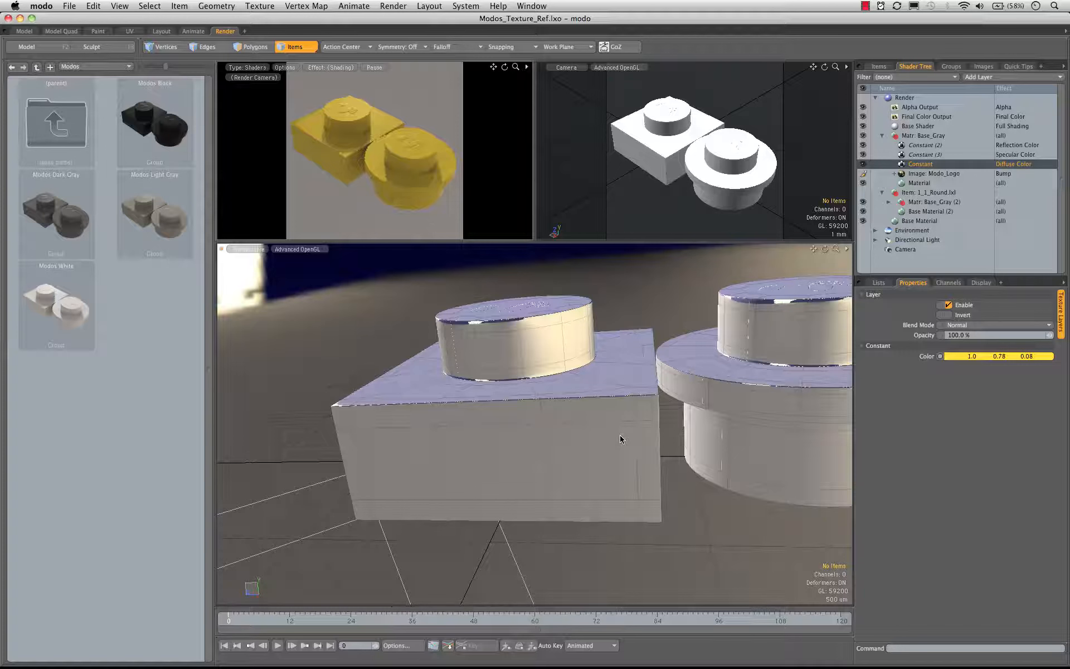
double_click(1027, 357)
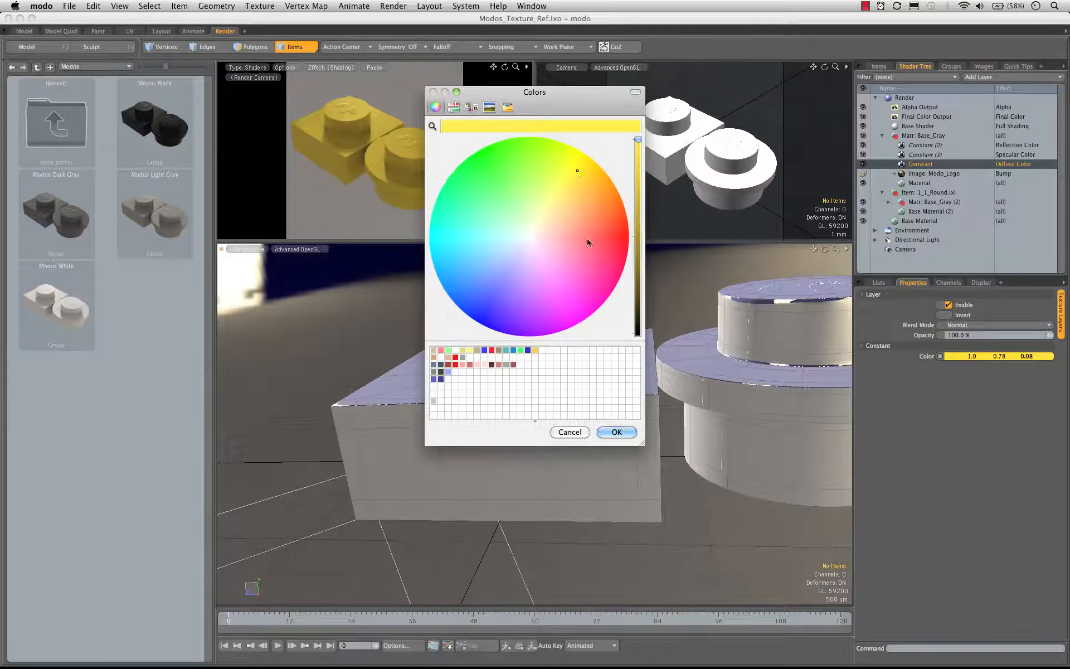
click(617, 432)
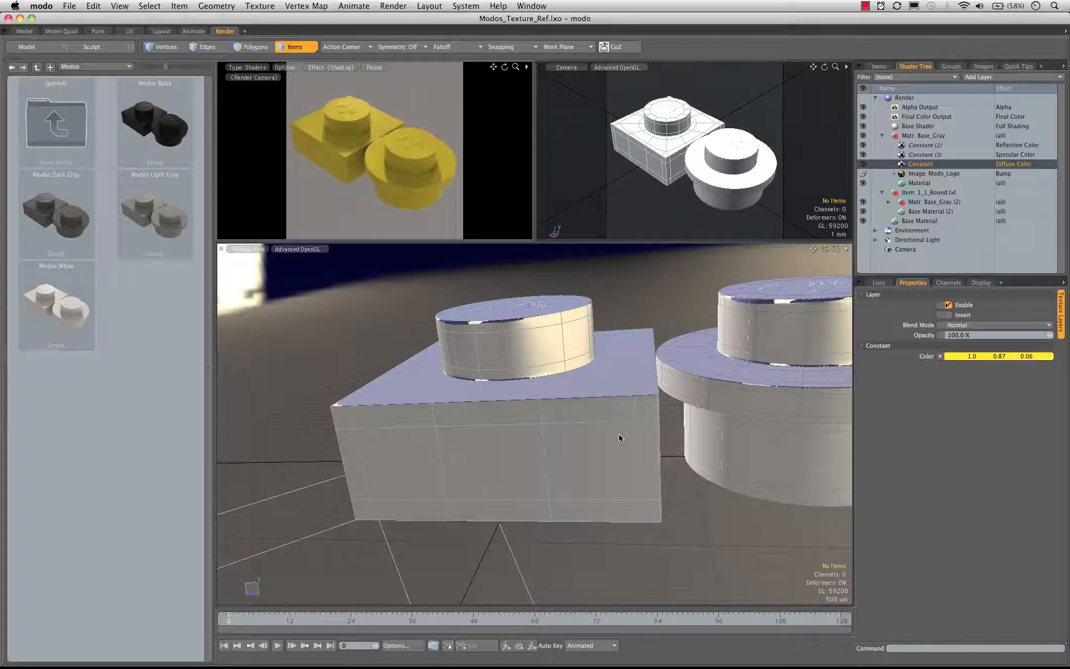
- Set the Diffuse Color Constant to a warm yellow of about 1.0, 0.81, 0.06 and store that color as a custom swatch
click(1018, 357)
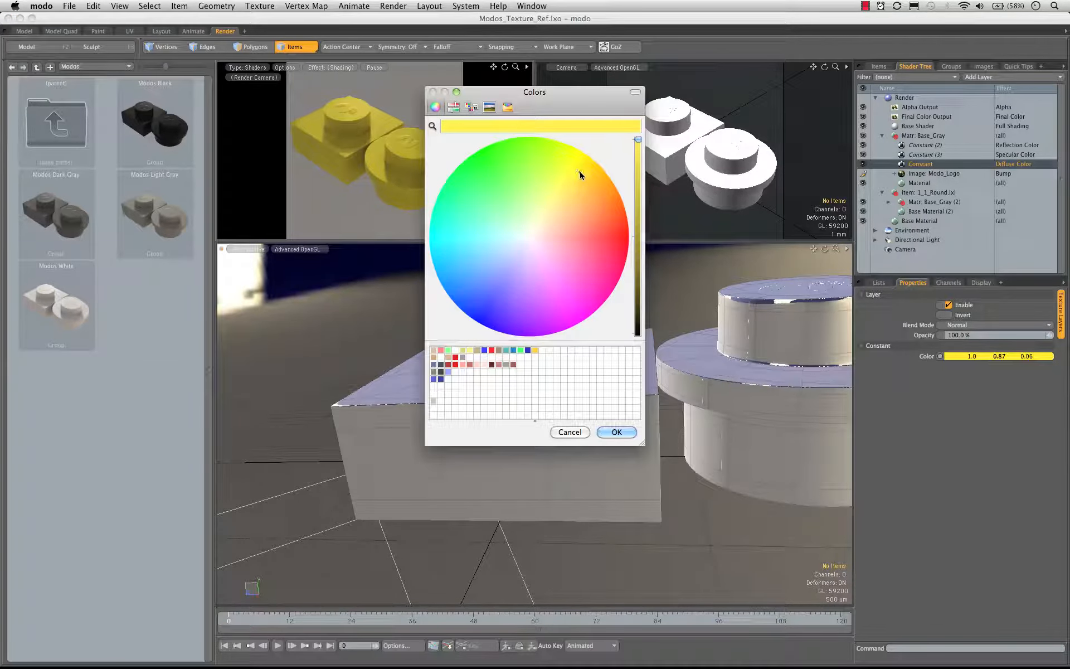
click(616, 432)
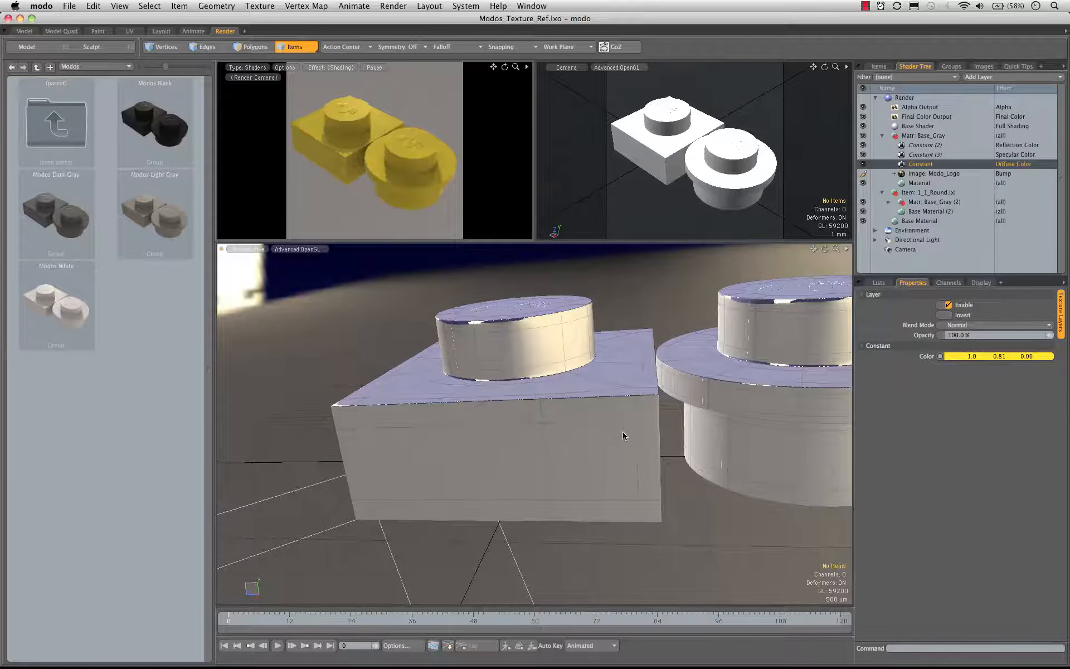
click(999, 356)
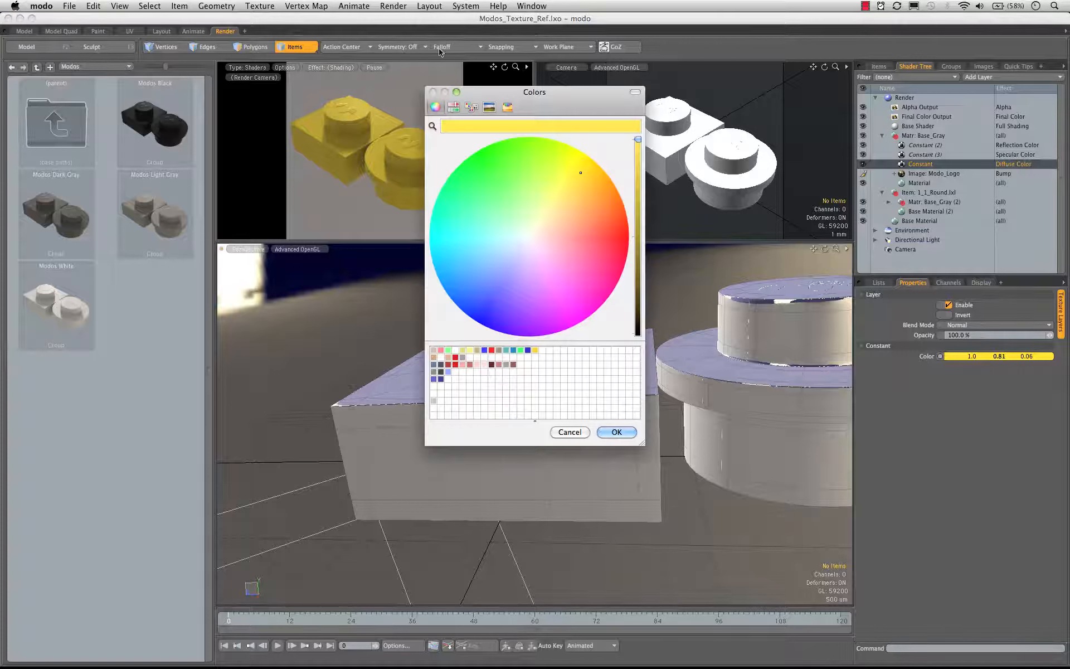
drag(457, 126, 443, 401)
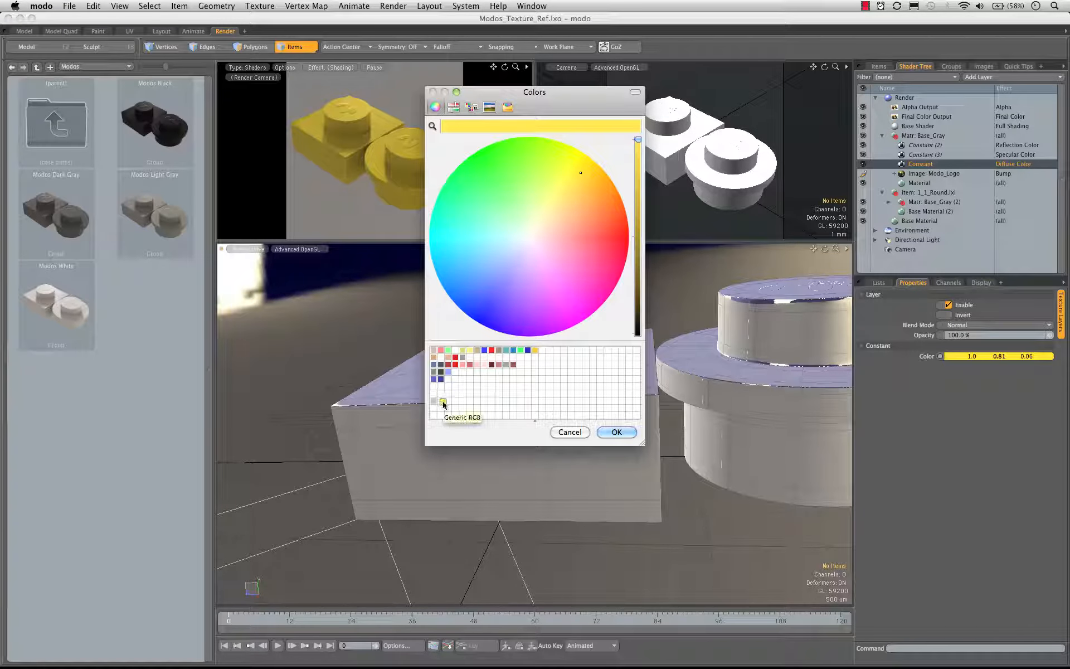
click(616, 432)
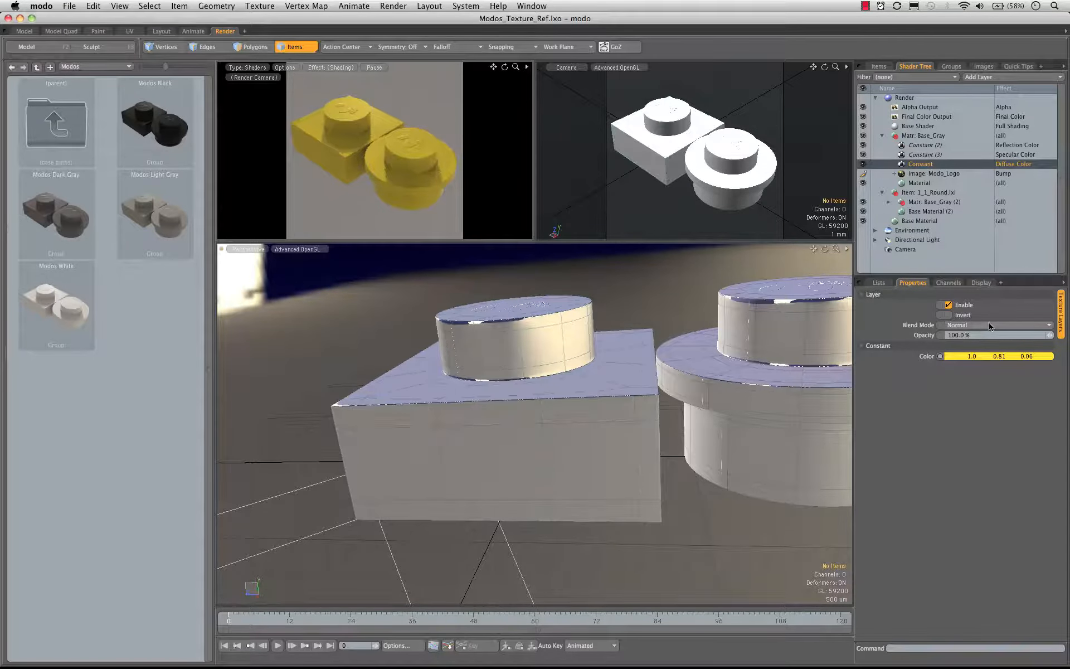
- Save the Base_Gray material group as a preset named Modos_Yellow.lxp in the Modos folder
right_click(913, 136)
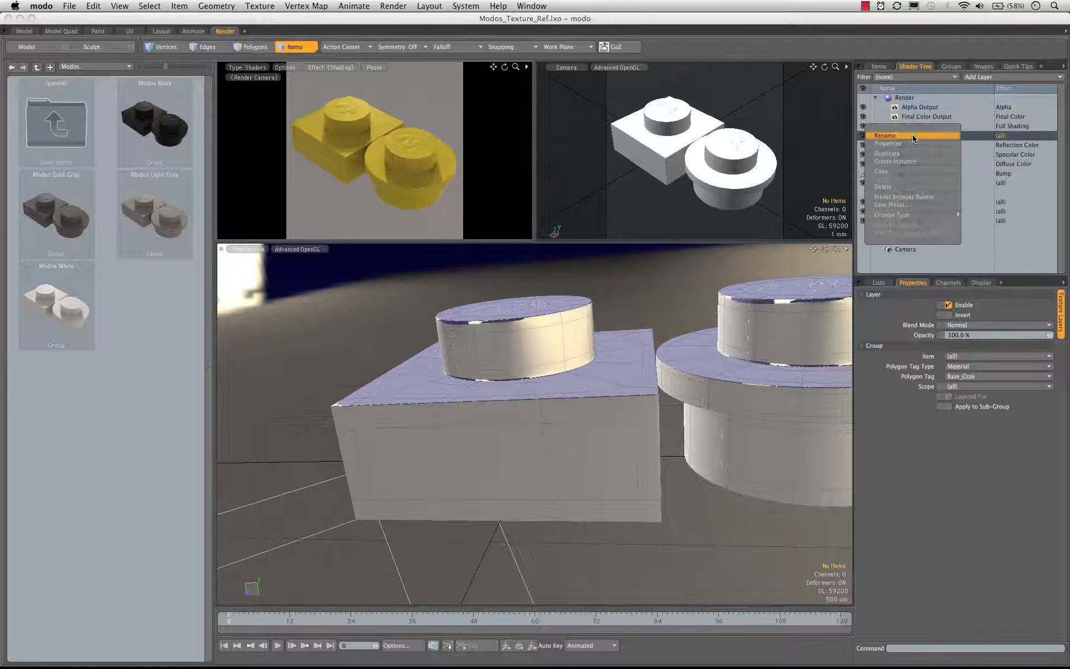
mouse_move(916, 215)
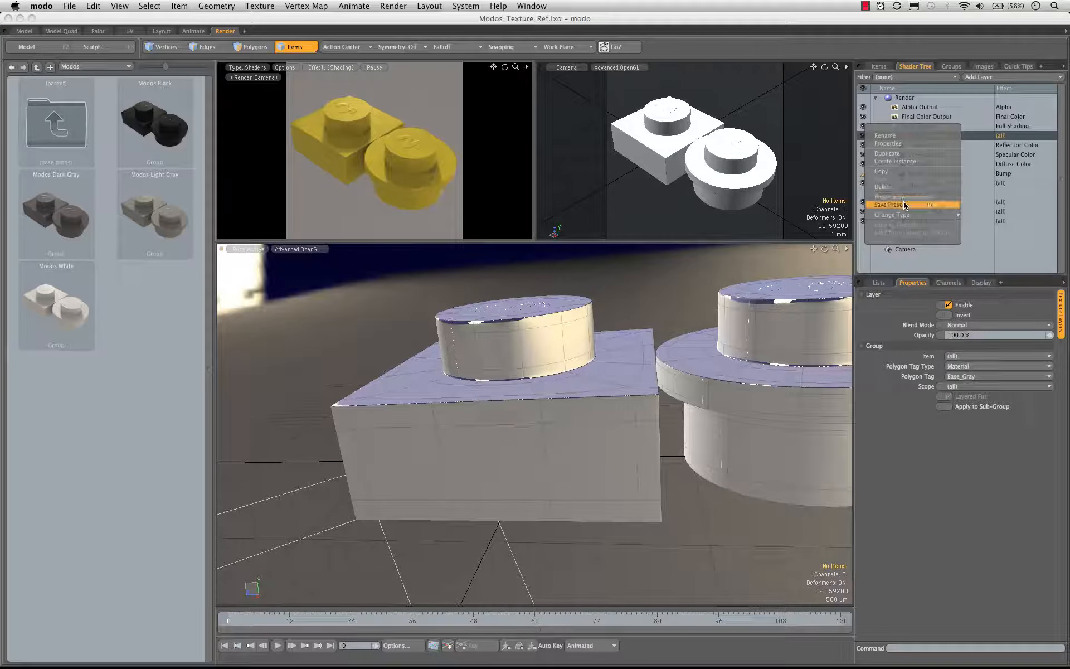
click(904, 205)
key(Right)
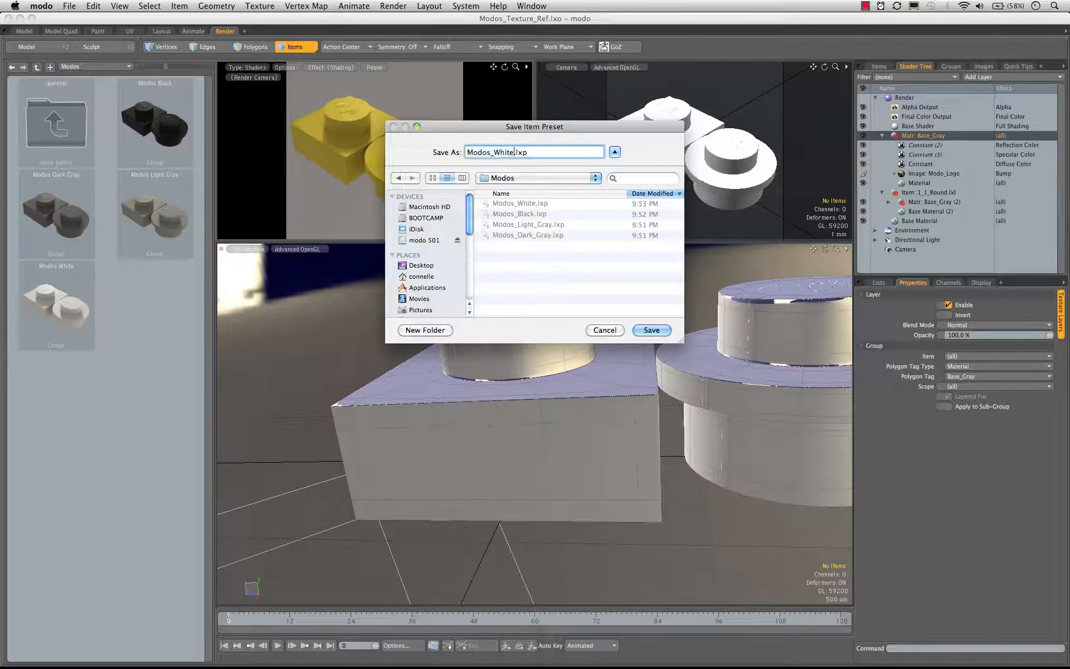
key(BackSpace)
key(BackSpace)
key(BackSpace)
key(BackSpace)
key(BackSpace)
text(Yellow)
key(Return)
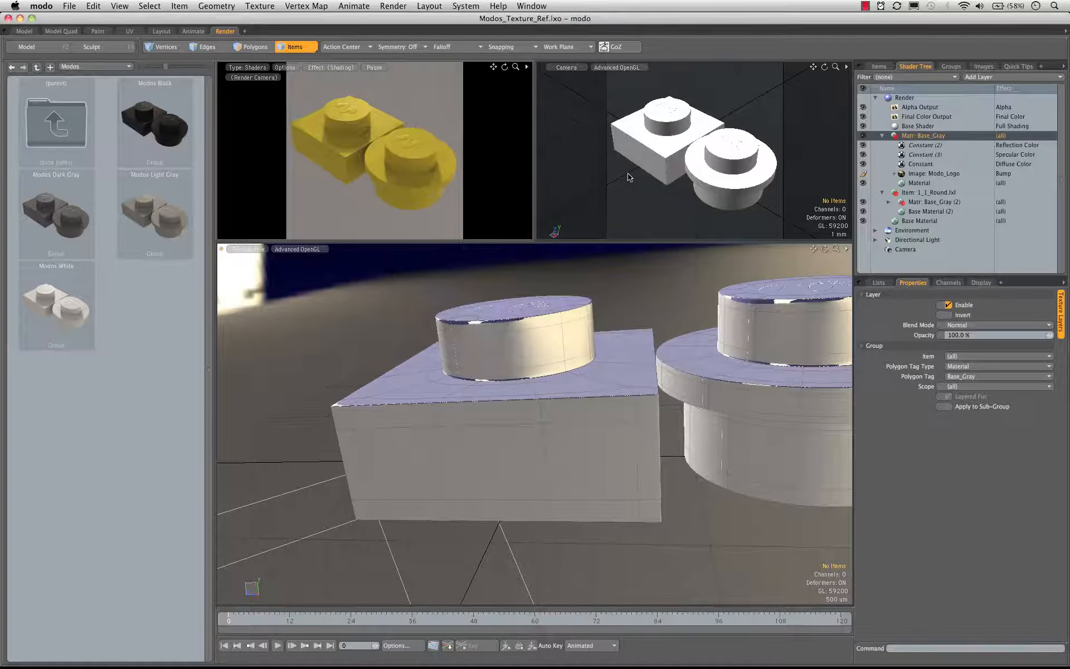
- Render the yellow bricks and save the image as Yellow.tga in the Material_Presets folder
key(F9)
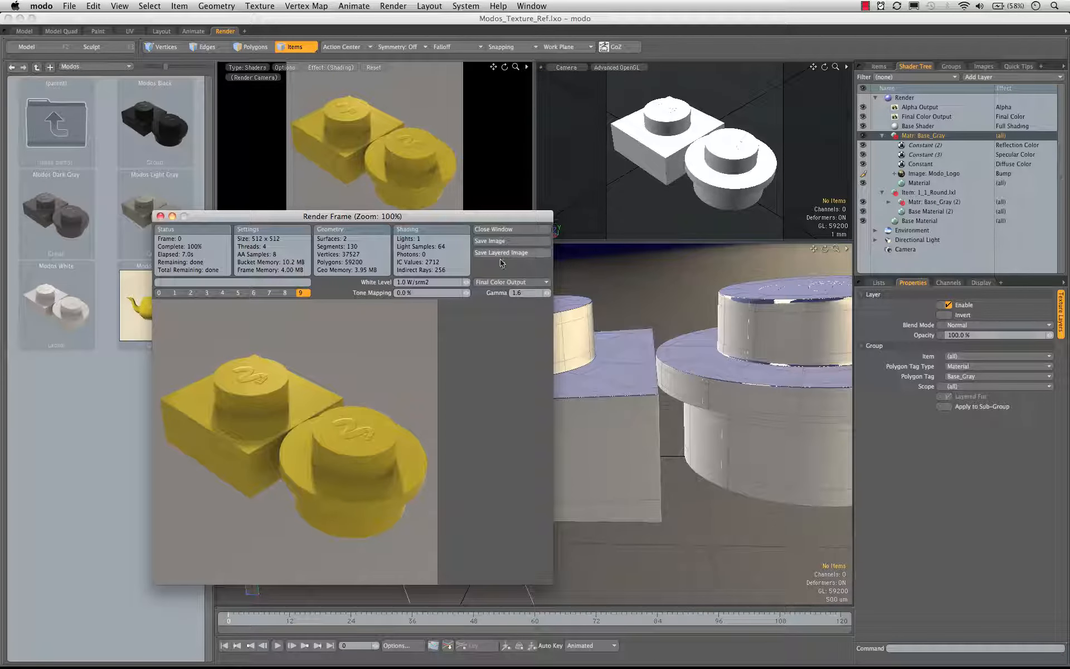
click(491, 243)
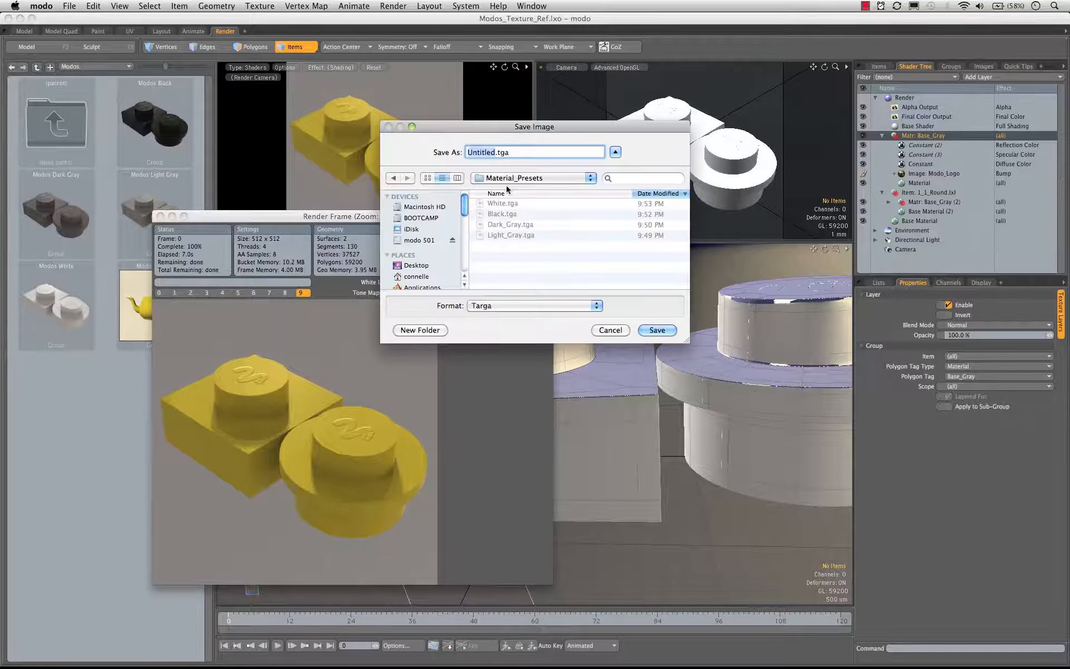
text(Yellow)
key(Return)
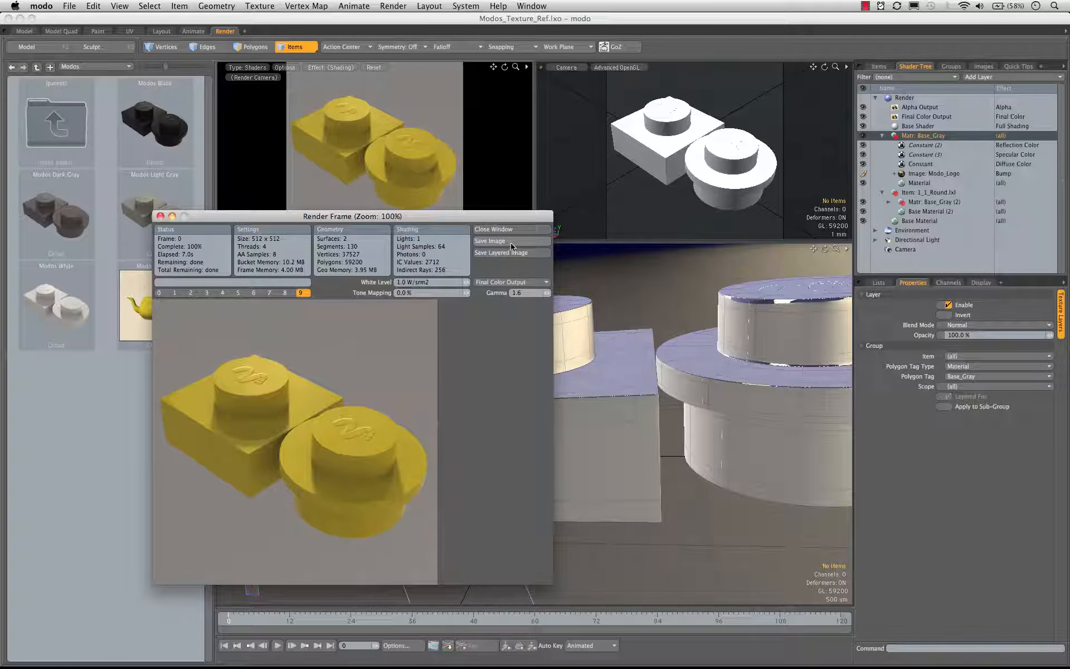
click(502, 229)
- Replace the Modos Yellow preset's icon with the Yellow.tga image from Material_Presets
right_click(139, 303)
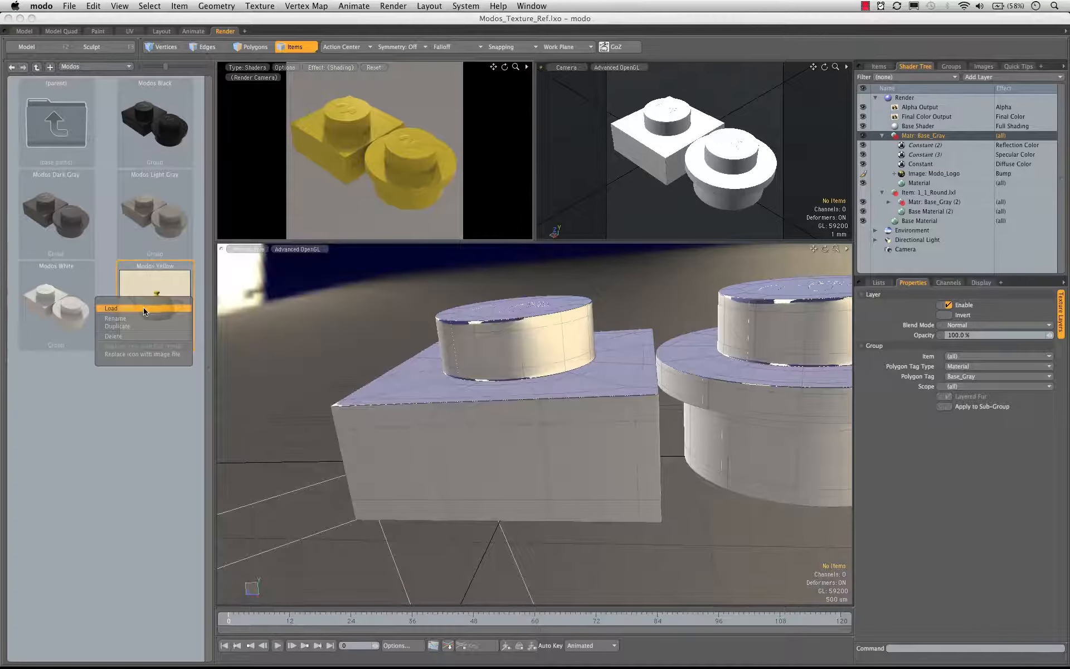
click(141, 360)
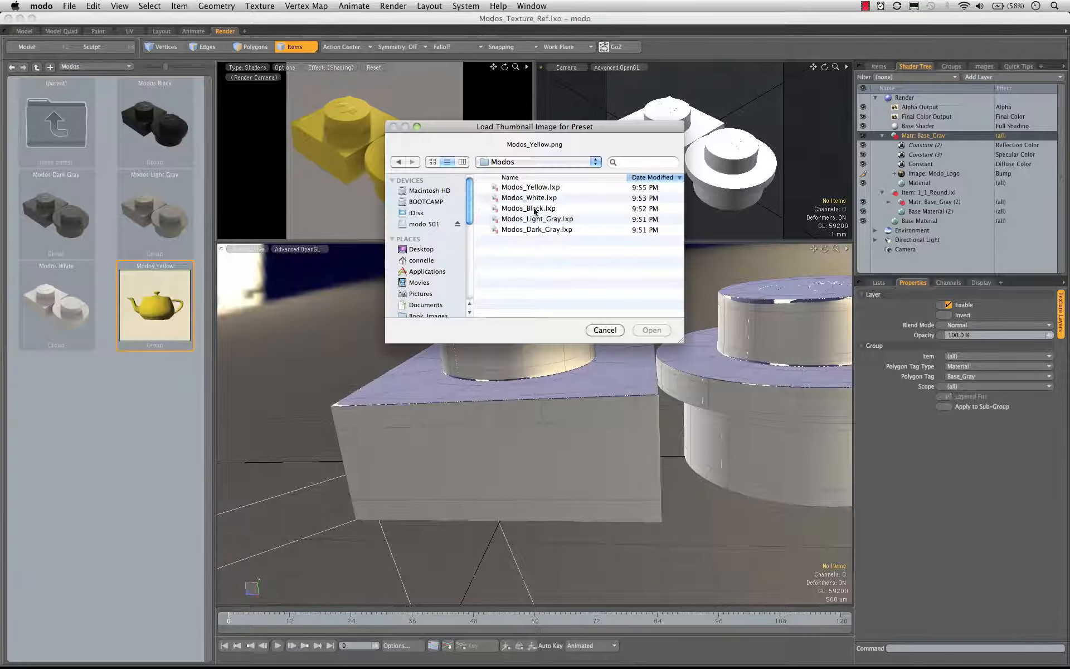
click(529, 163)
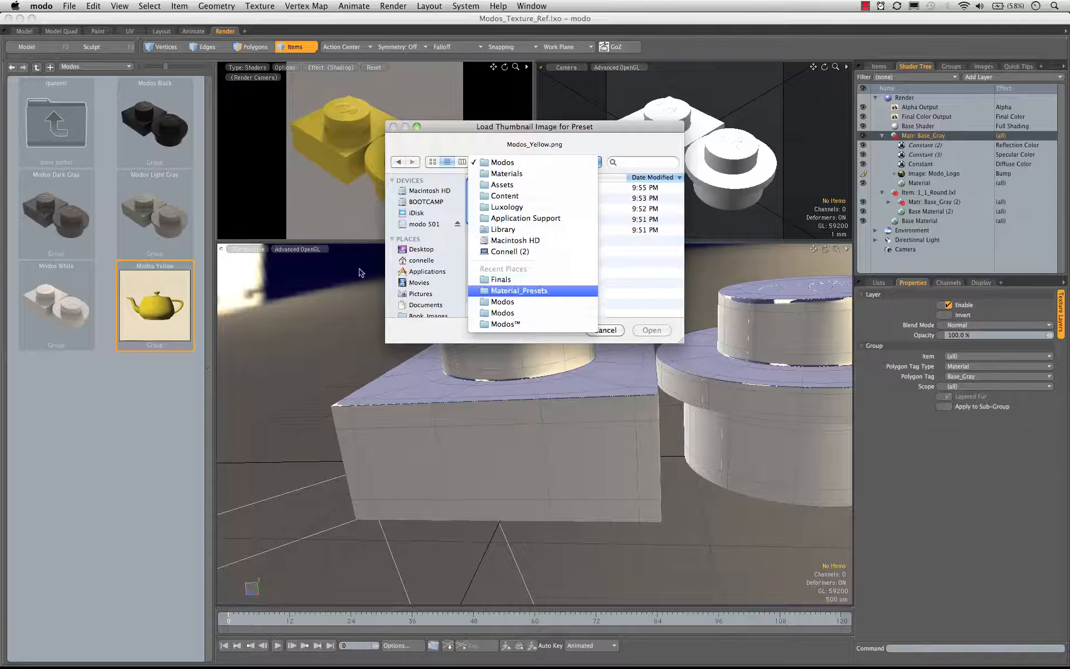
click(519, 290)
click(545, 192)
click(648, 330)
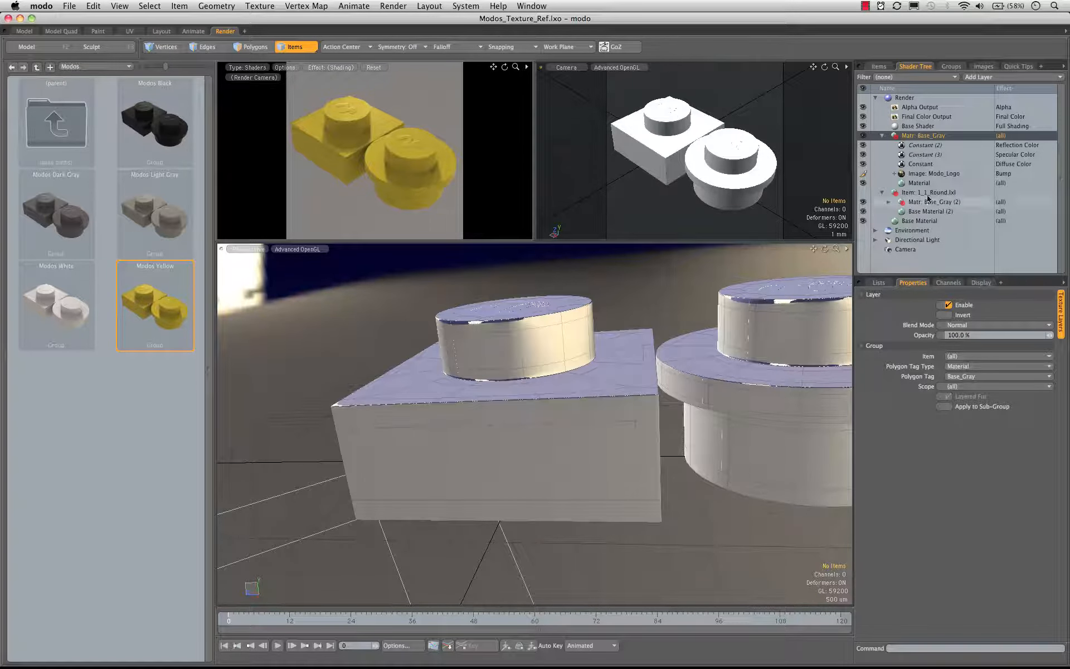
- Try blues of about 0.03, 0.04, 0.98 and 0.03, 0.07, 0.98 on Base_Gray's Diffuse Color Constant
click(926, 166)
double_click(970, 356)
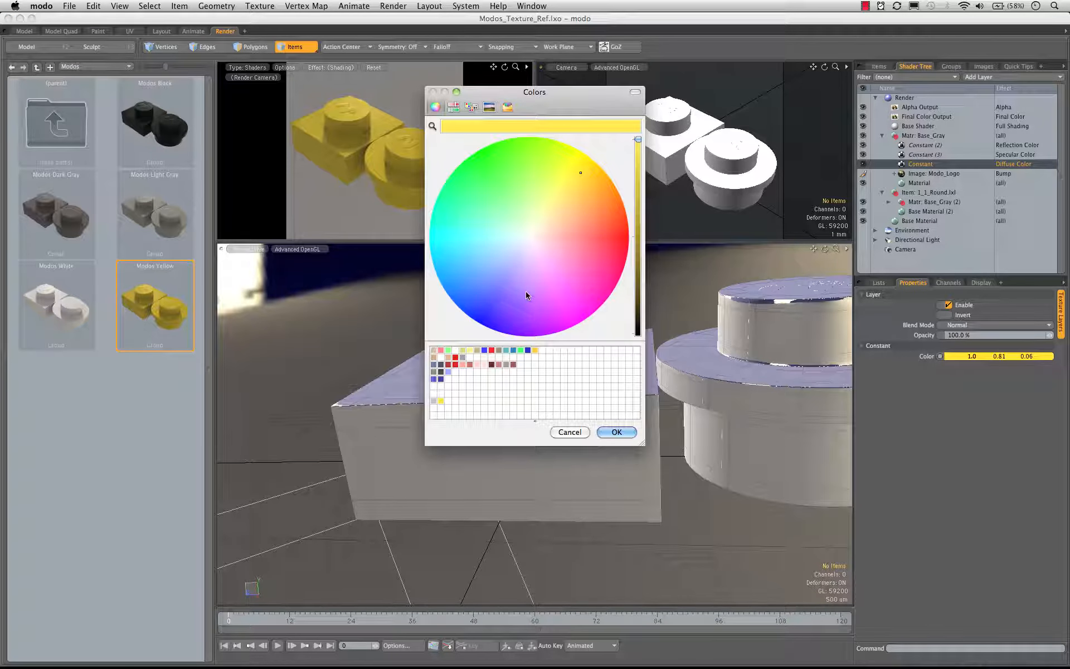
click(489, 310)
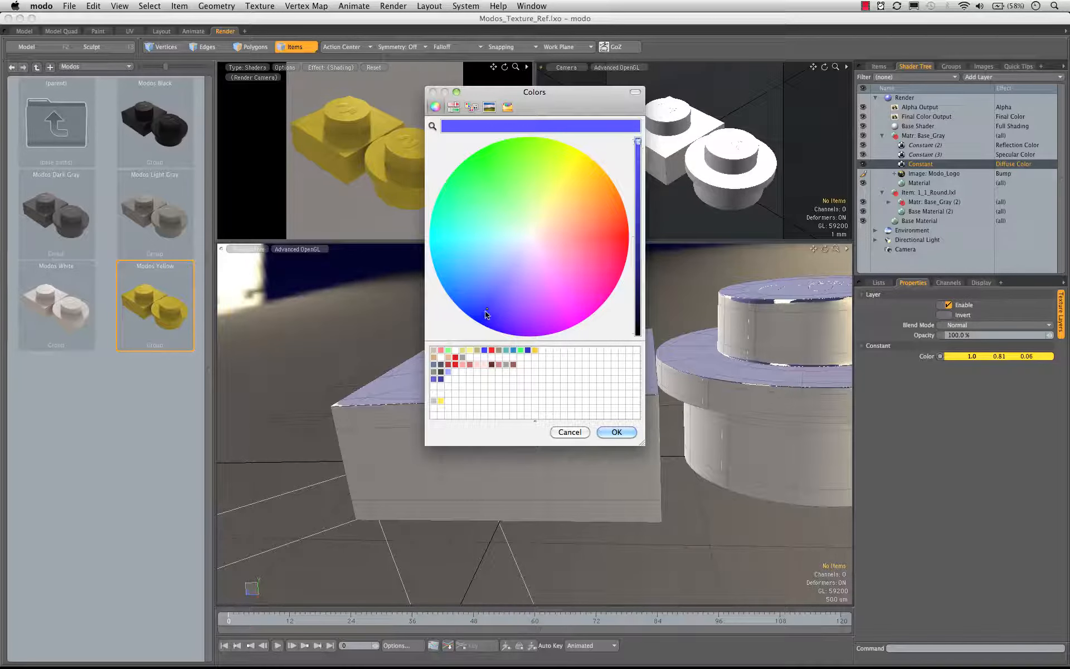
click(616, 433)
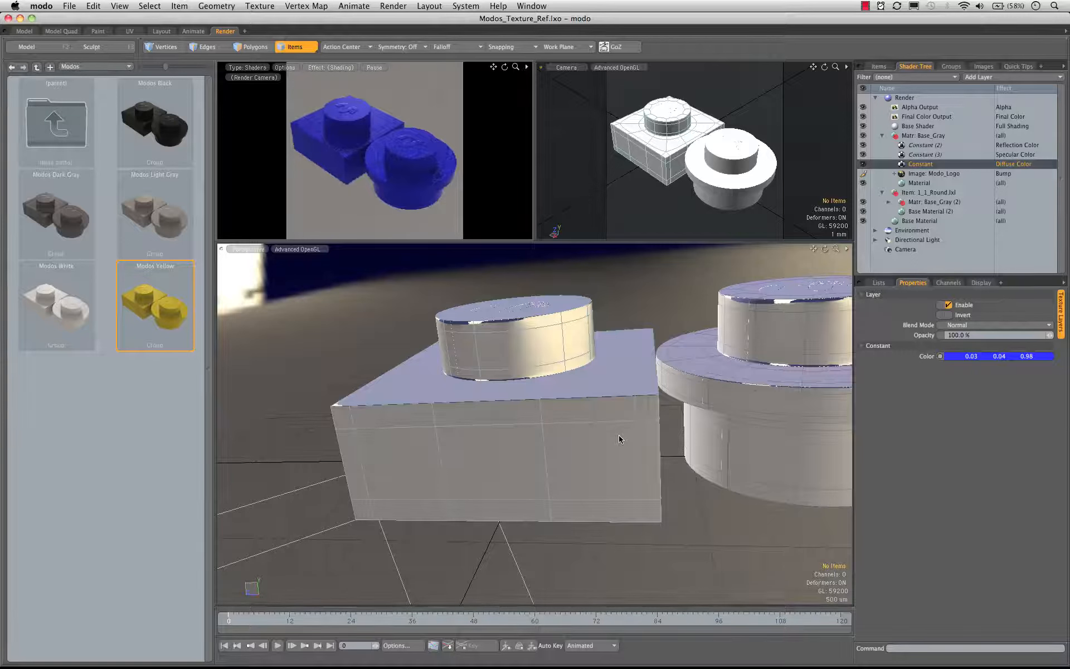
click(975, 356)
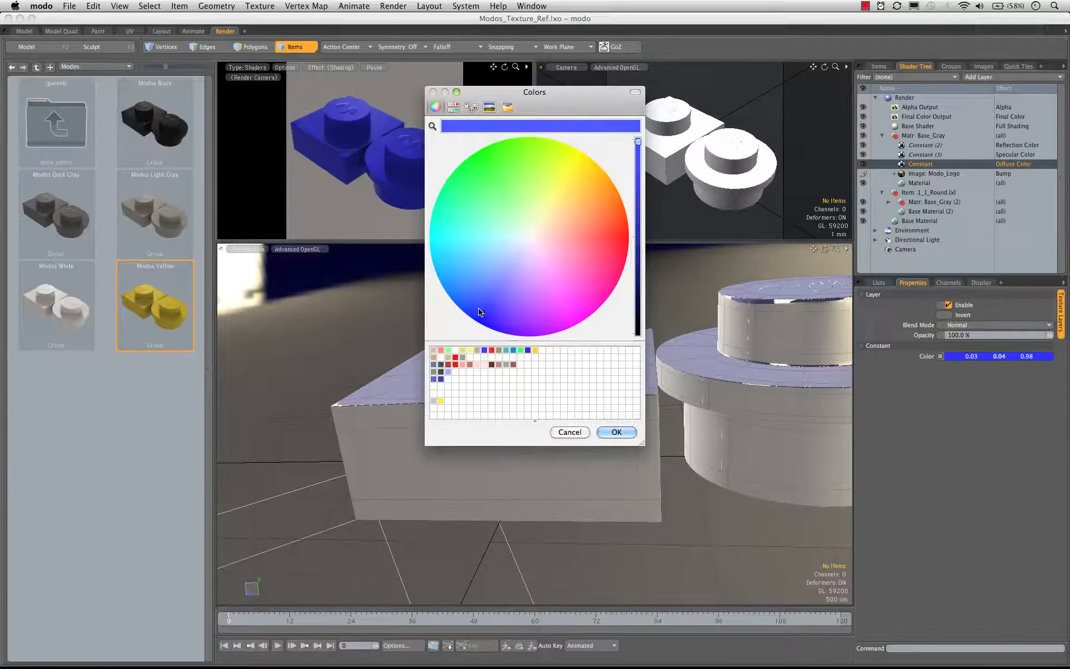
click(616, 432)
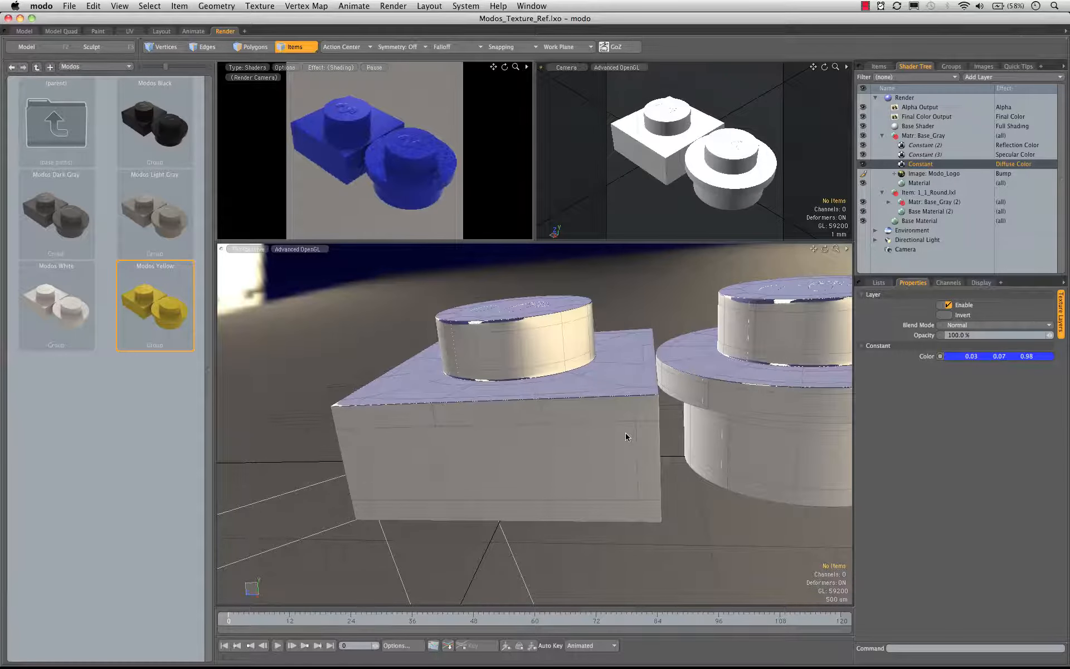
- Set Base_Gray's Diffuse Color Constant to a slightly lighter blue of about 0.07, 0.11, 0.98
click(997, 360)
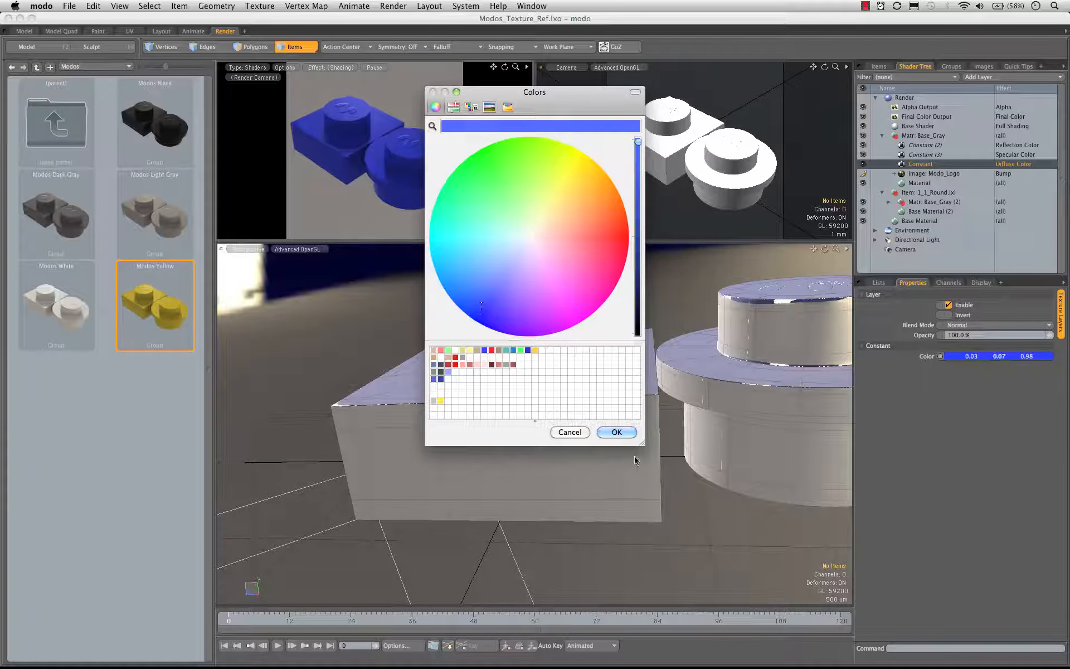
click(619, 431)
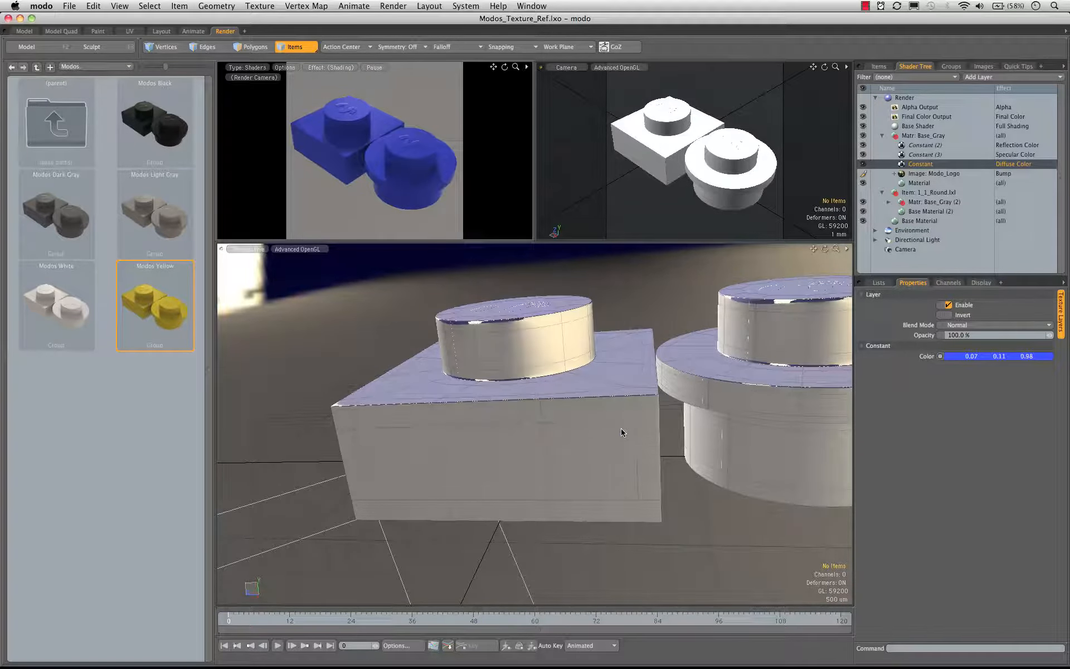
click(620, 428)
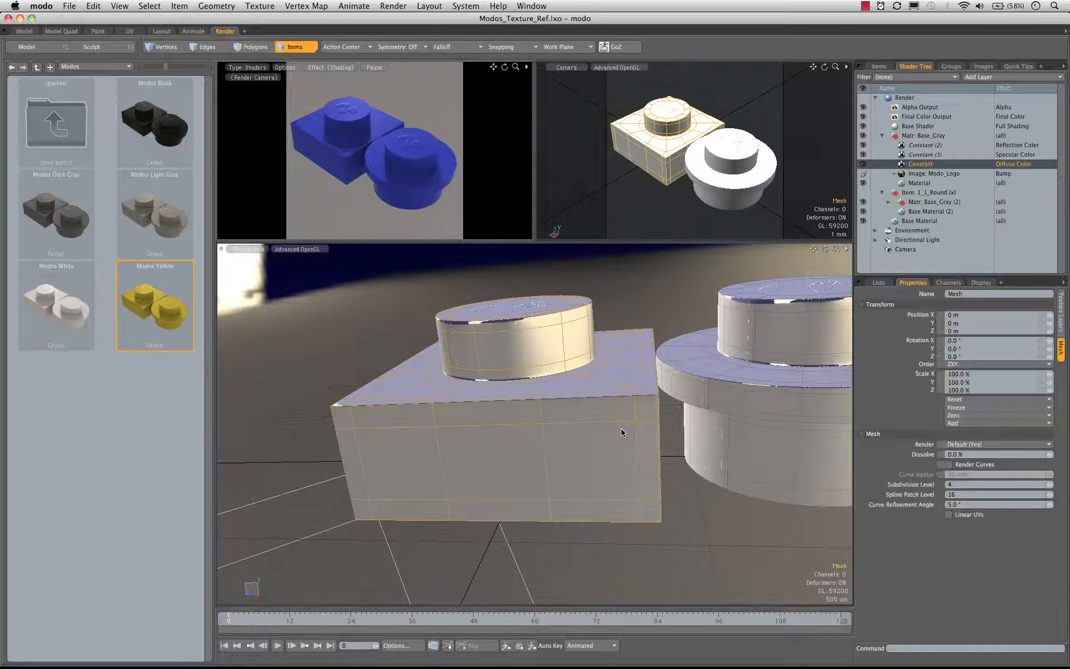
- Check the blue bricks in a separate, larger render preview, then close the preview
double_click(910, 164)
click(941, 519)
key(F8)
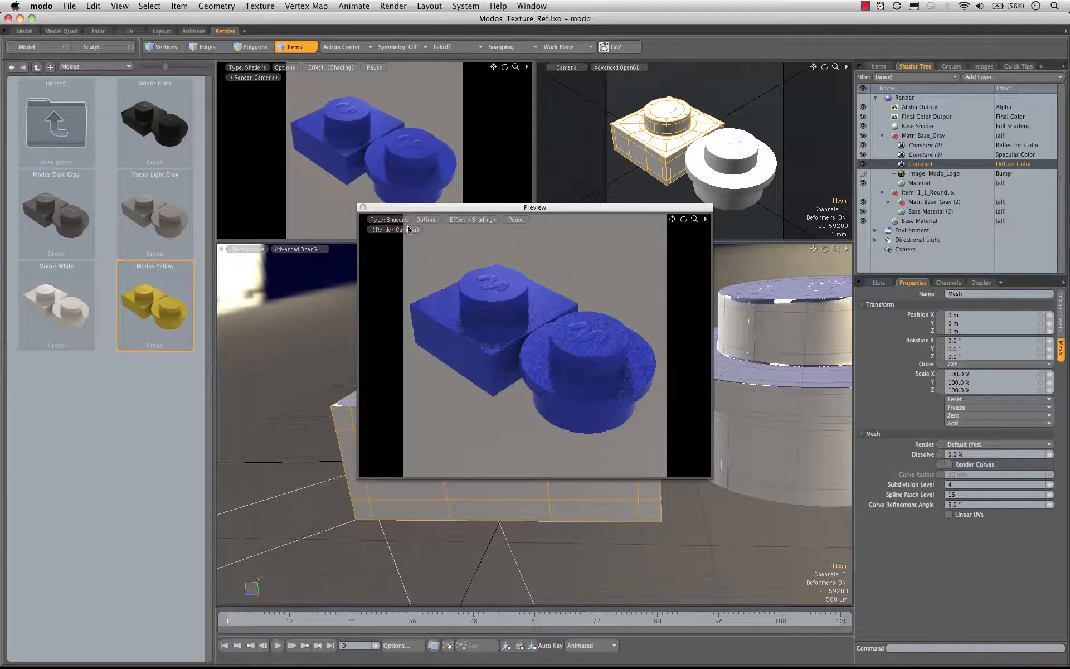
click(364, 208)
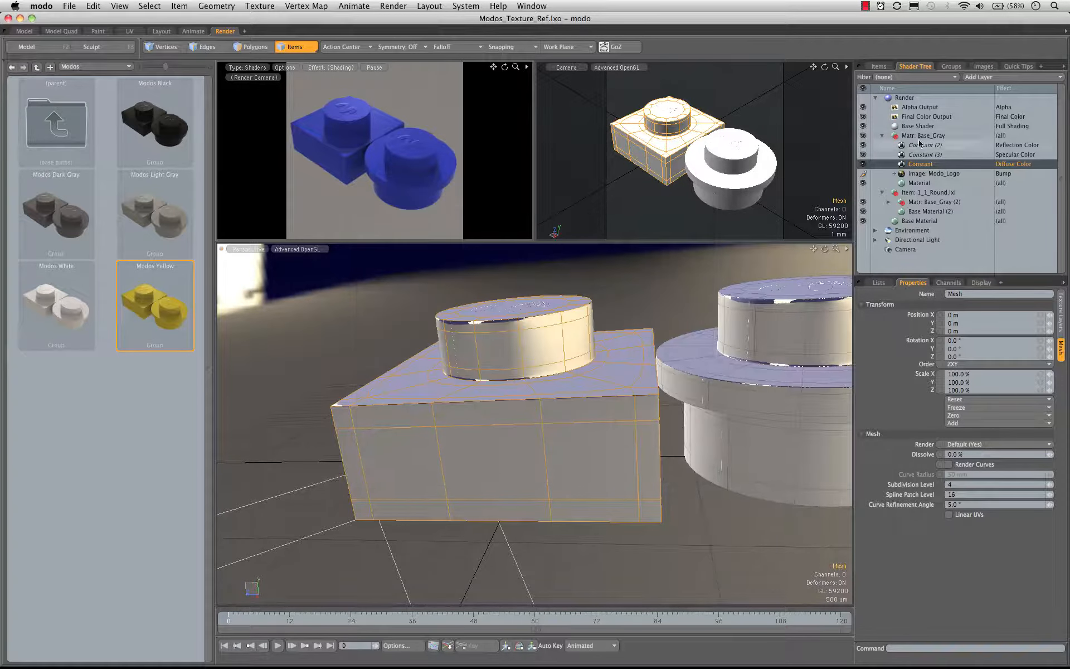
- Save the Base_Gray material group as a preset named Modos_Blue.lxp in the Modos folder
right_click(921, 137)
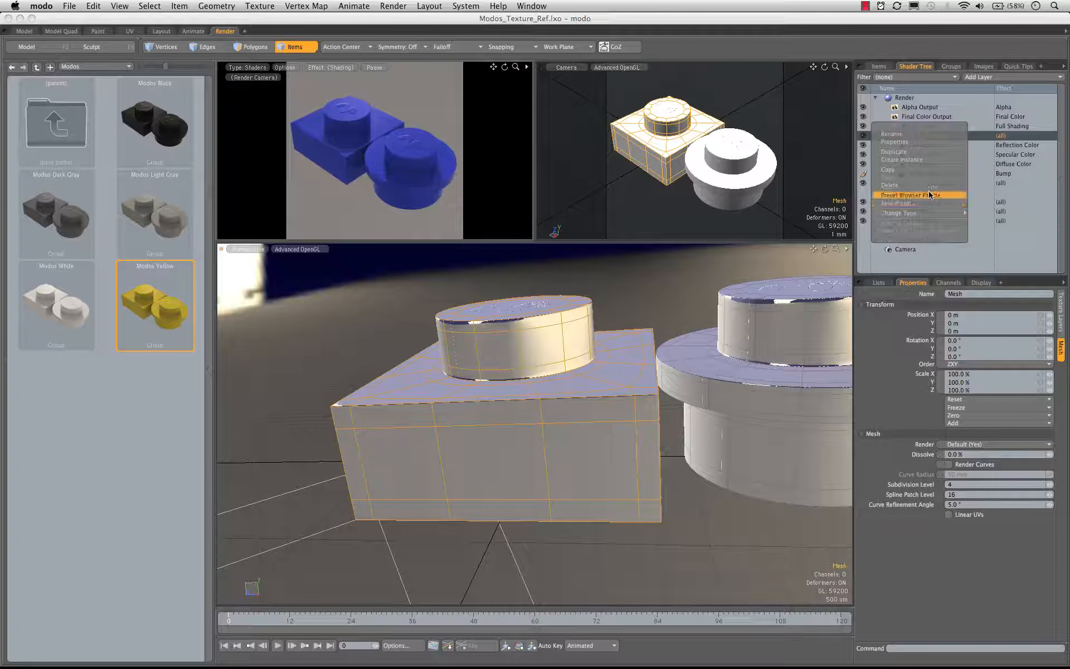
click(918, 204)
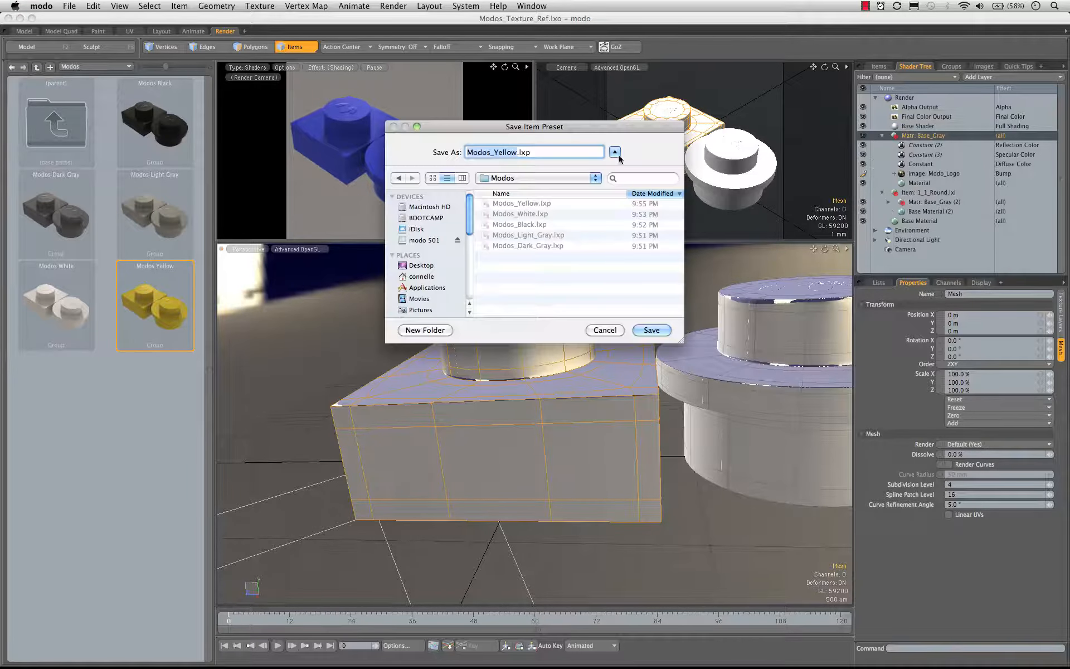
click(516, 152)
key(BackSpace)
key(BackSpace)
key(BackSpace)
key(BackSpace)
key(BackSpace)
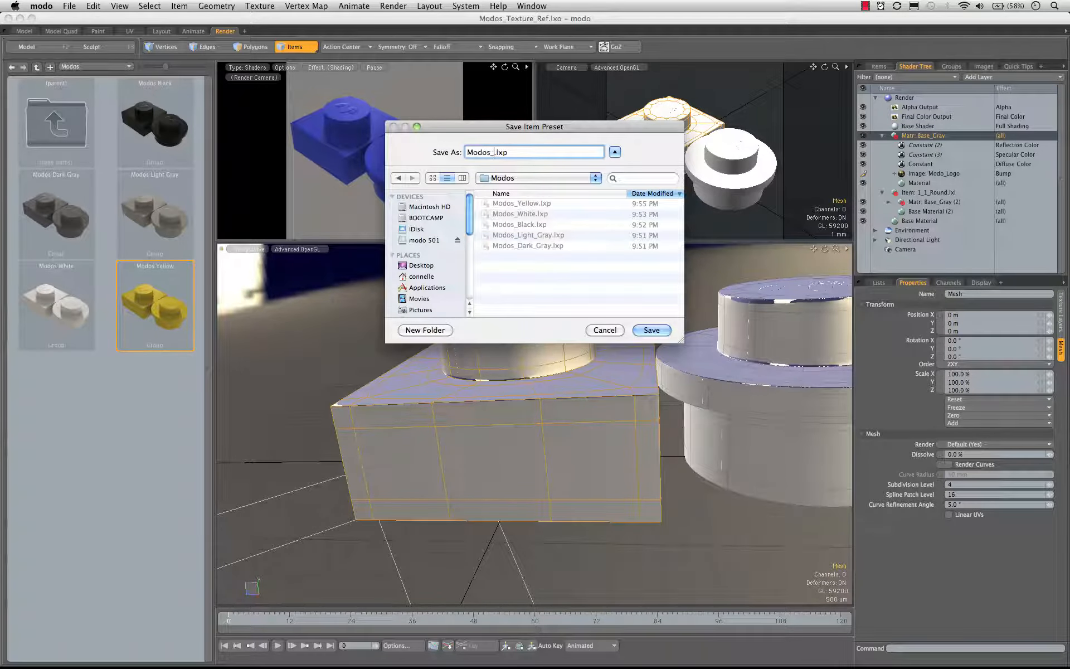
text(Blue)
key(Return)
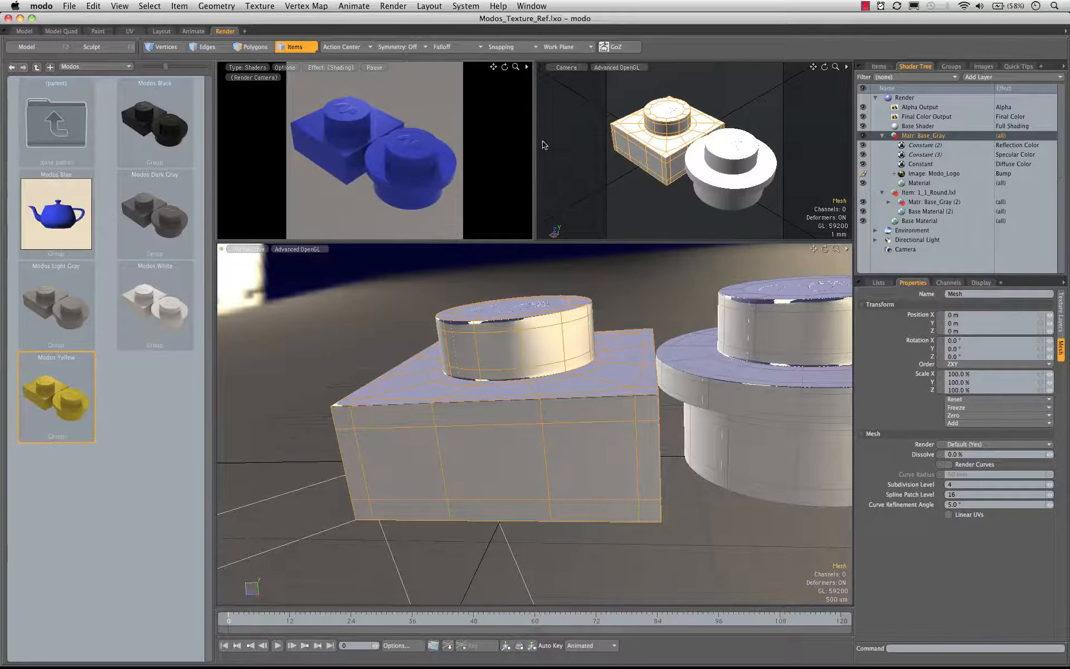
- Render the blue bricks and save the image as Blue.tga in the Material_Presets folder
key(F9)
drag(445, 220, 521, 212)
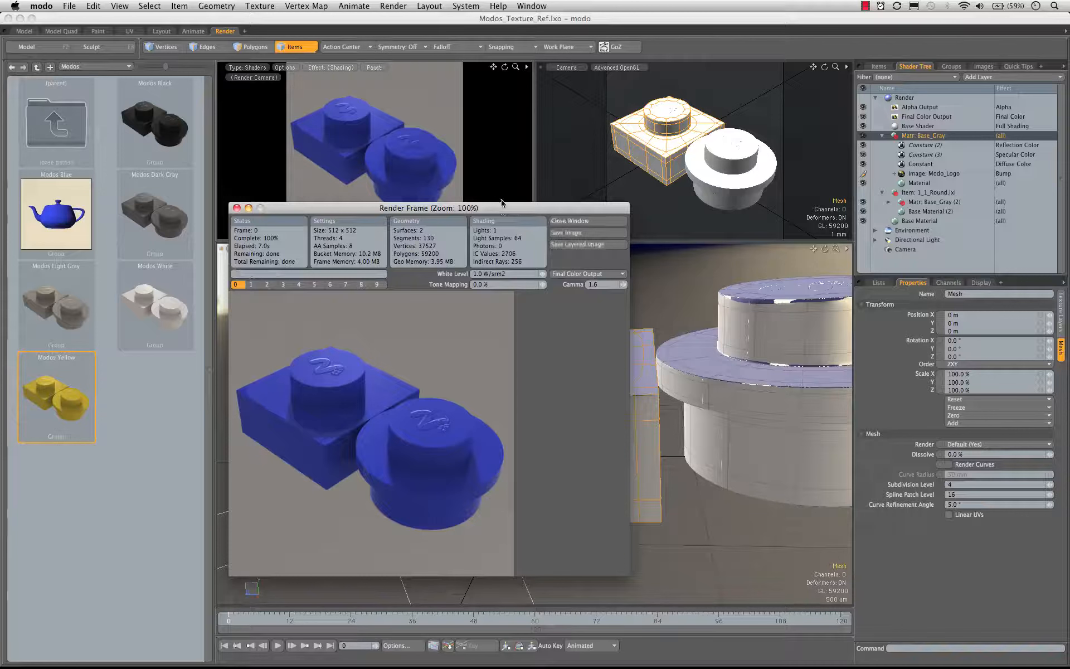
click(582, 232)
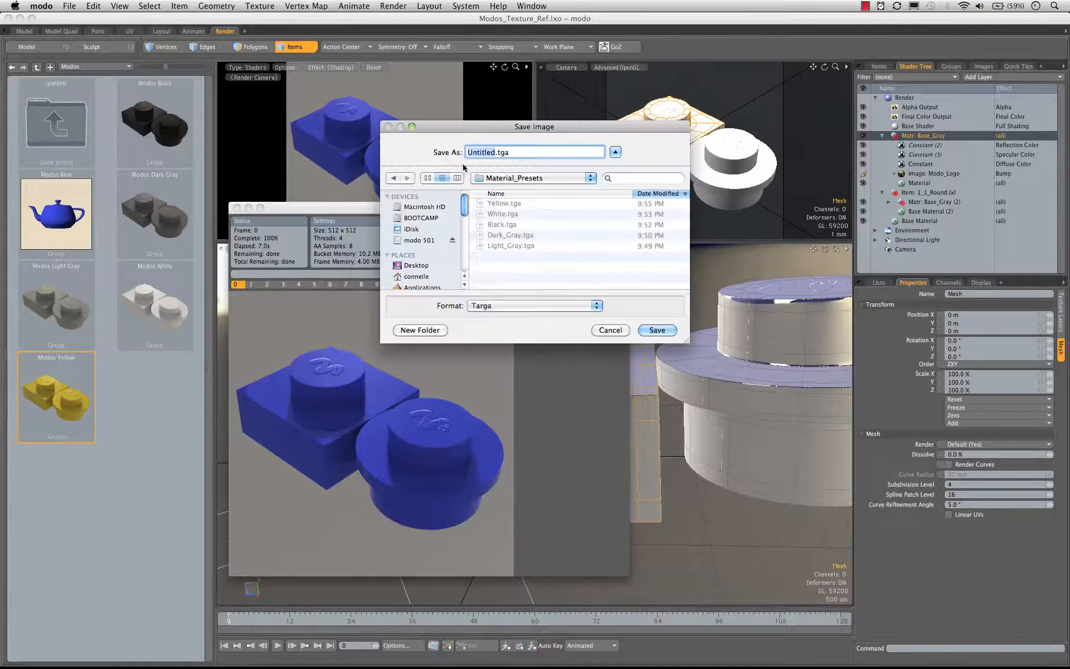
text(Blu)
key(Return)
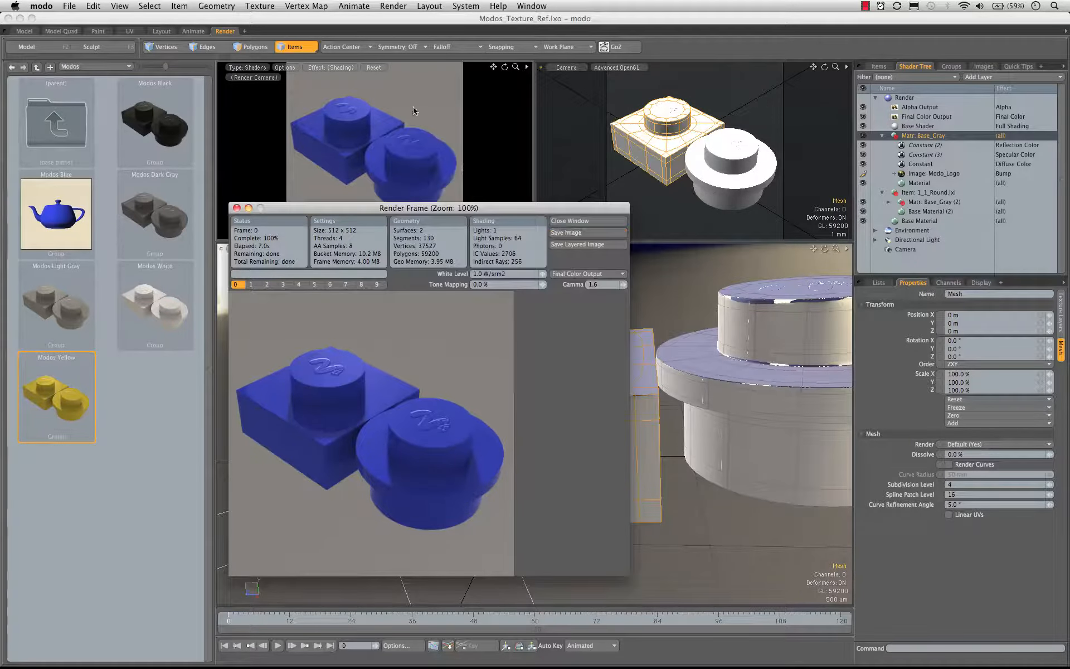
click(572, 222)
- Replace the Modos Blue preset's icon with the Blue.tga image from Material_Presets
right_click(73, 215)
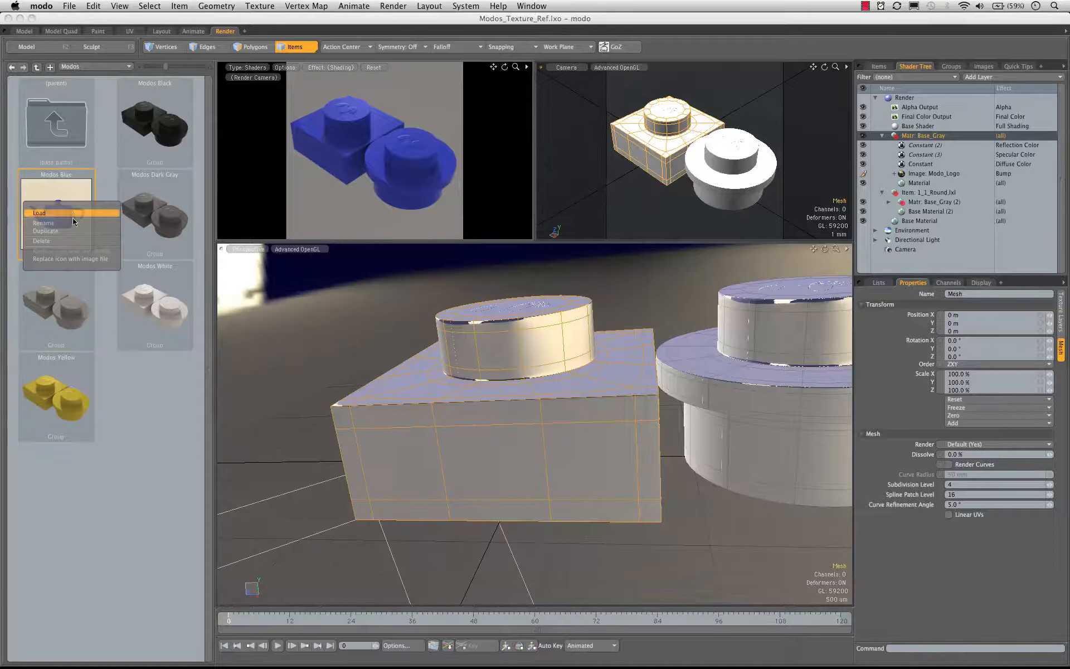
click(71, 259)
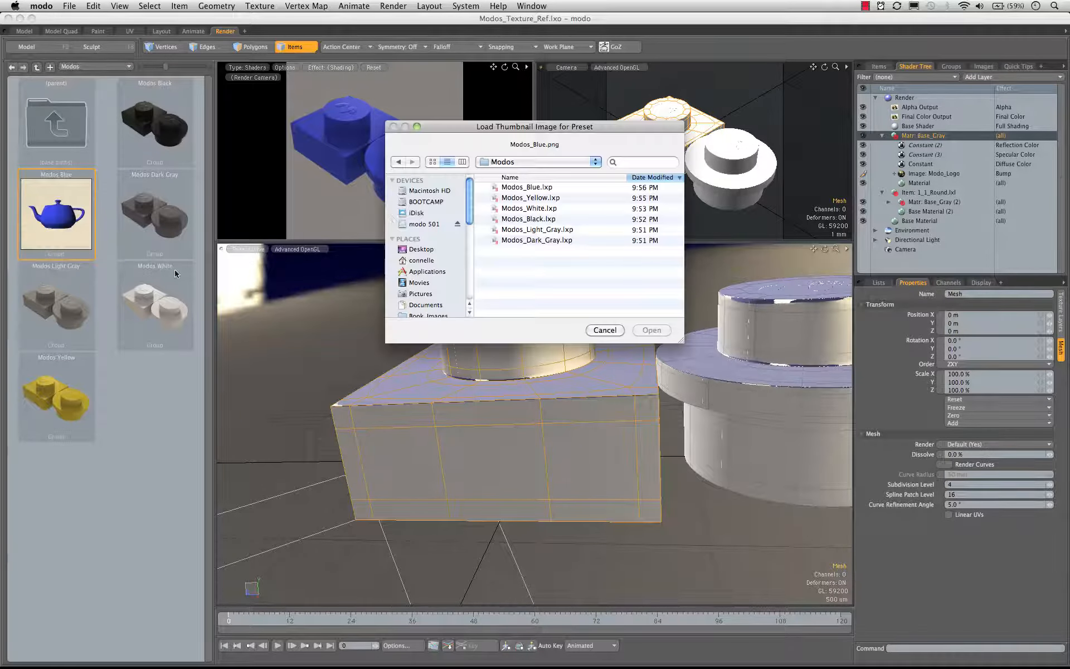
click(532, 163)
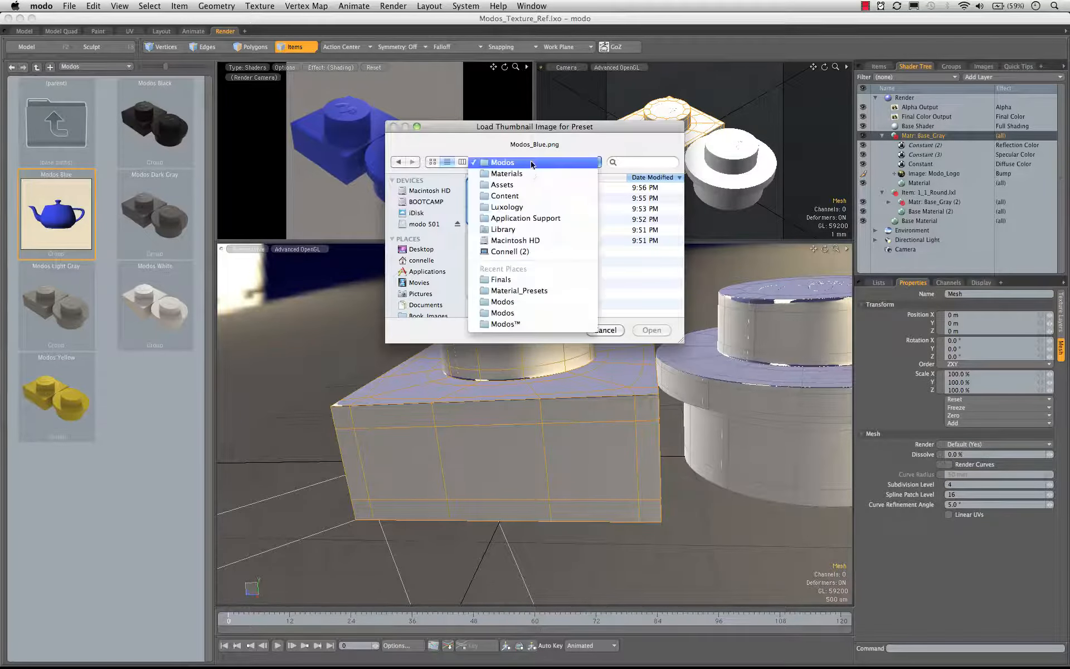
click(539, 294)
click(524, 188)
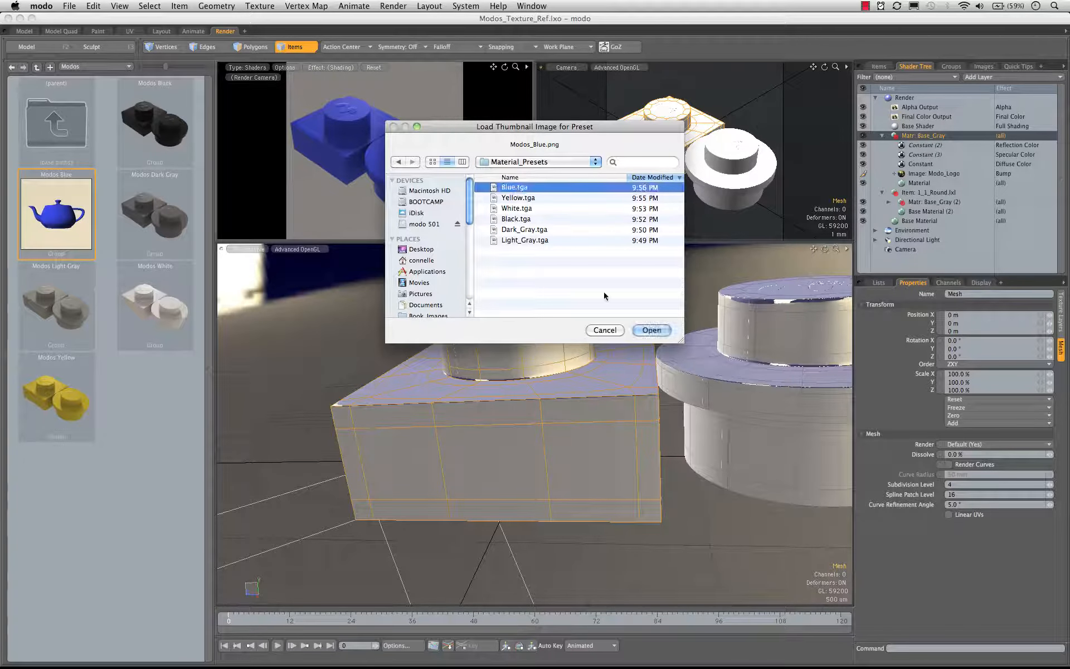
click(663, 333)
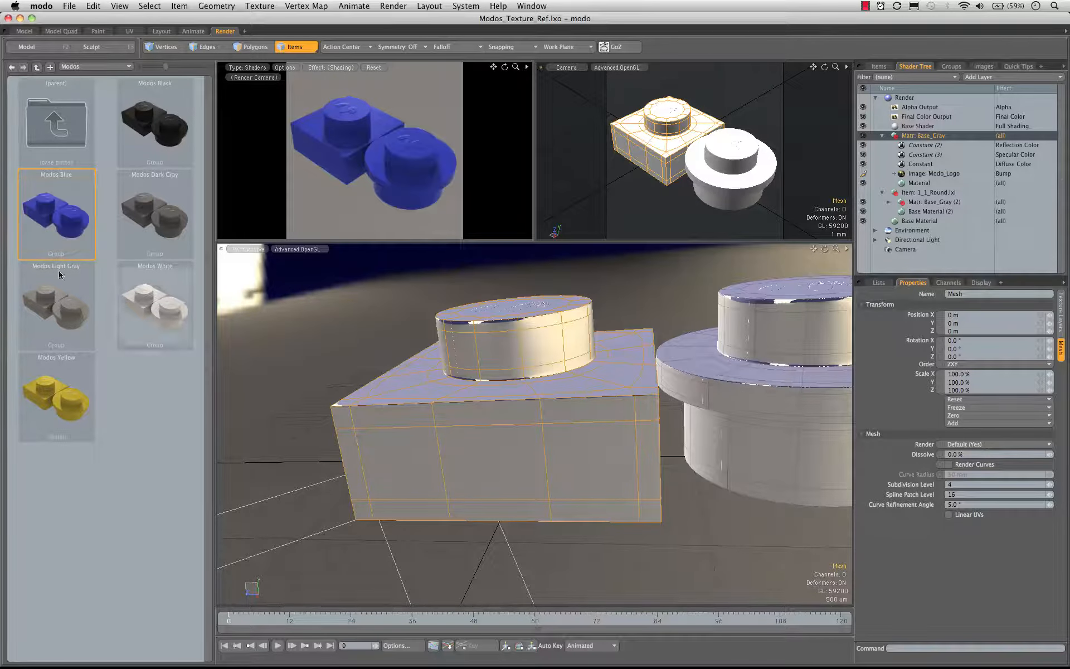
- Create an instance of the diffuse Constant layer in the Base_Gray group and set its effect to Transparent Color
click(928, 166)
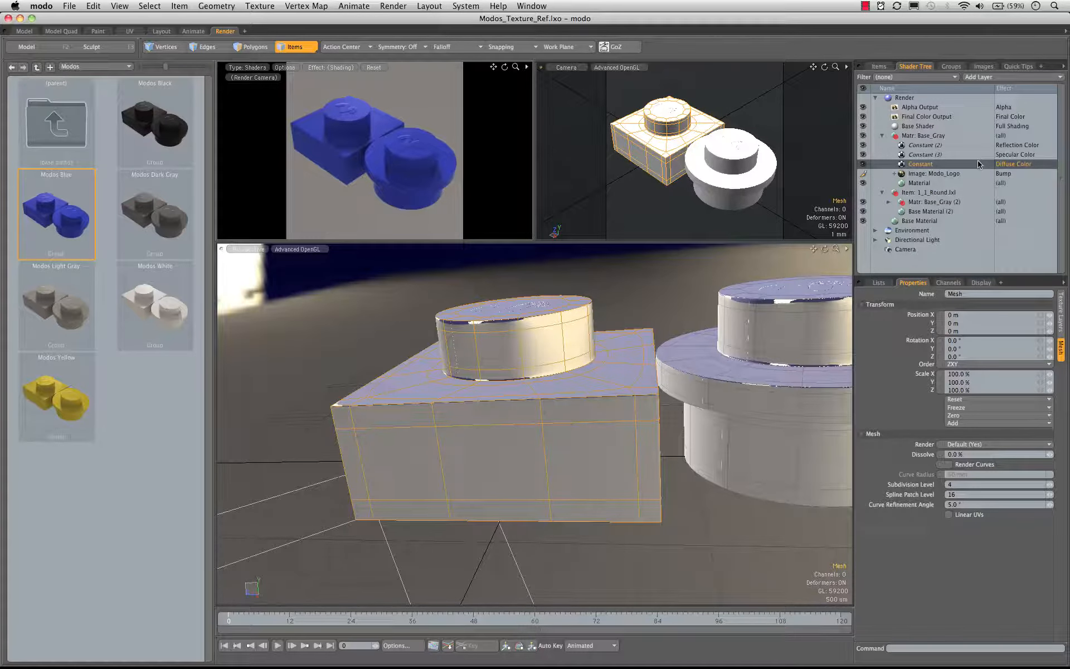
click(1012, 166)
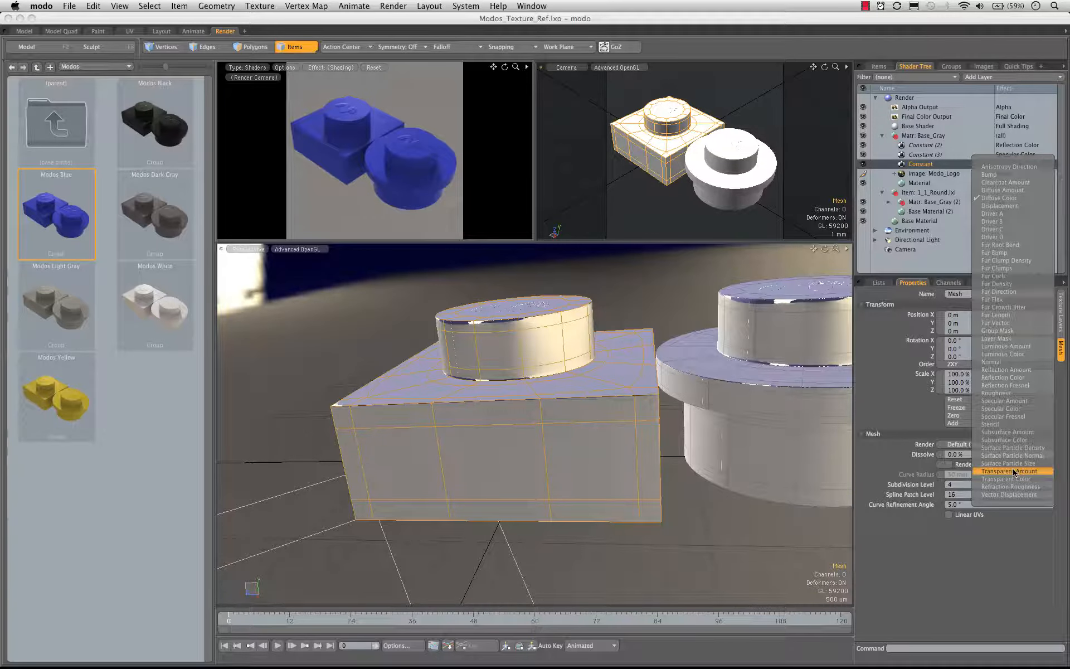
click(927, 165)
right_click(926, 166)
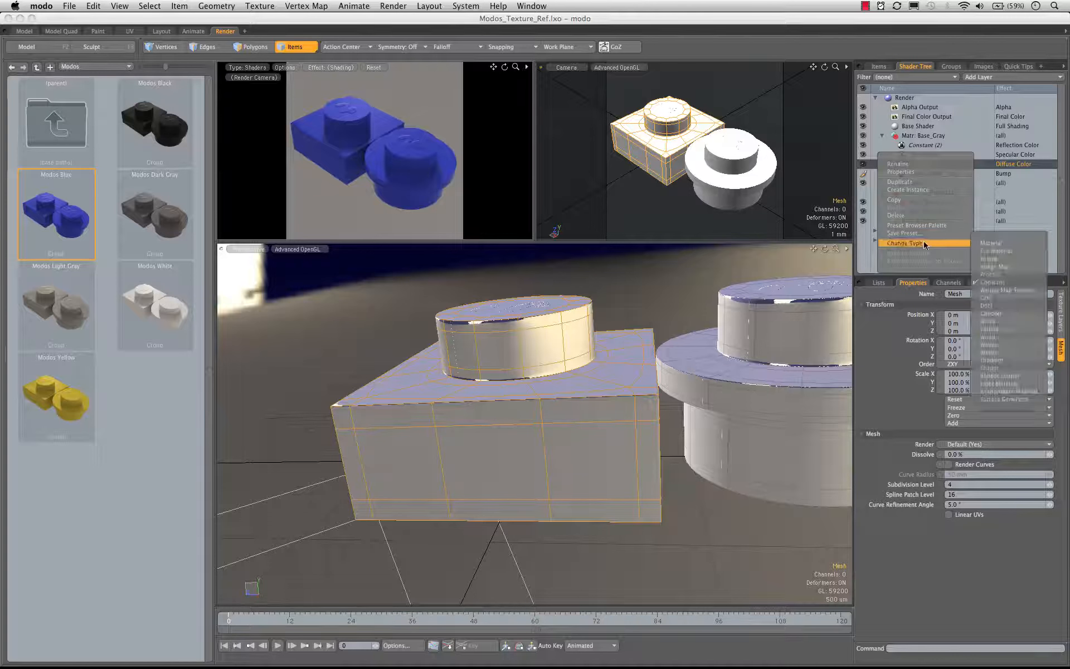
click(899, 182)
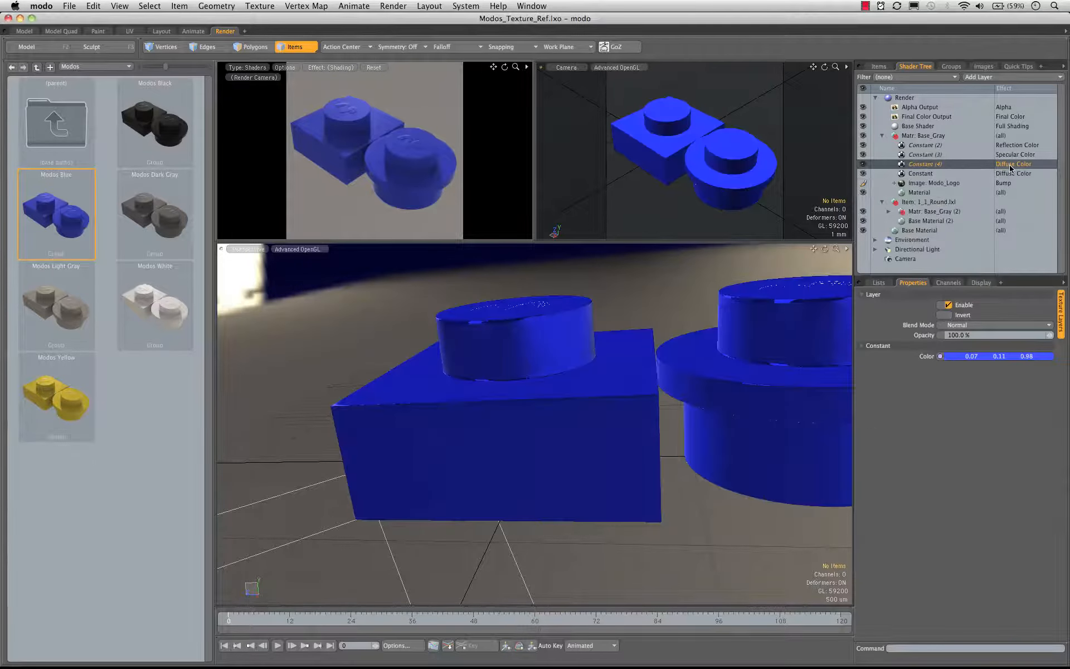
click(1011, 164)
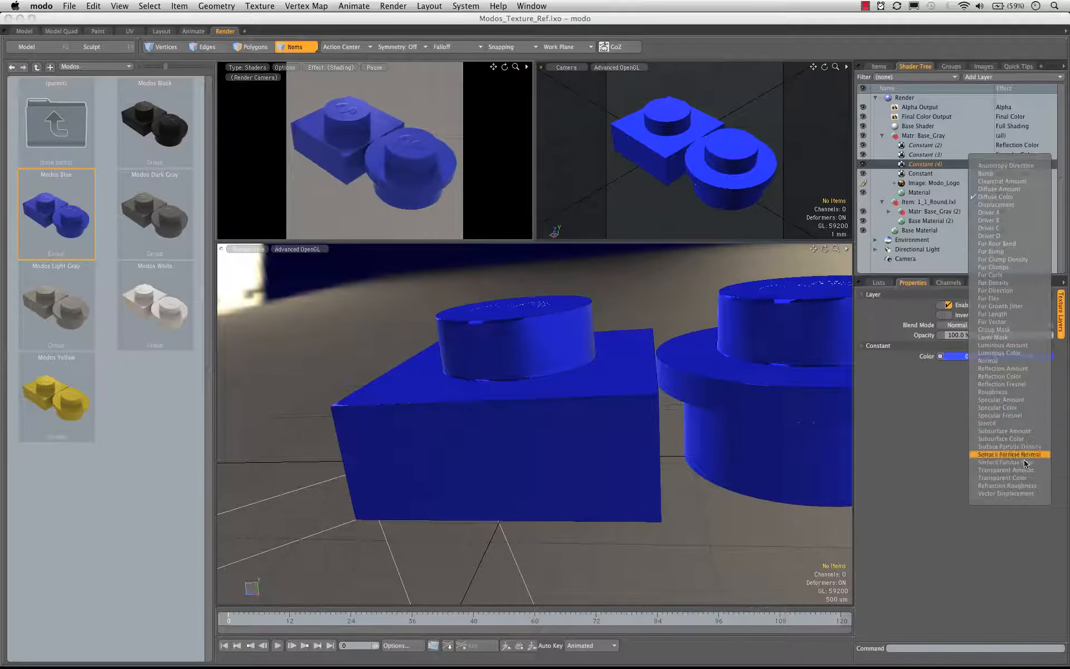
click(1003, 477)
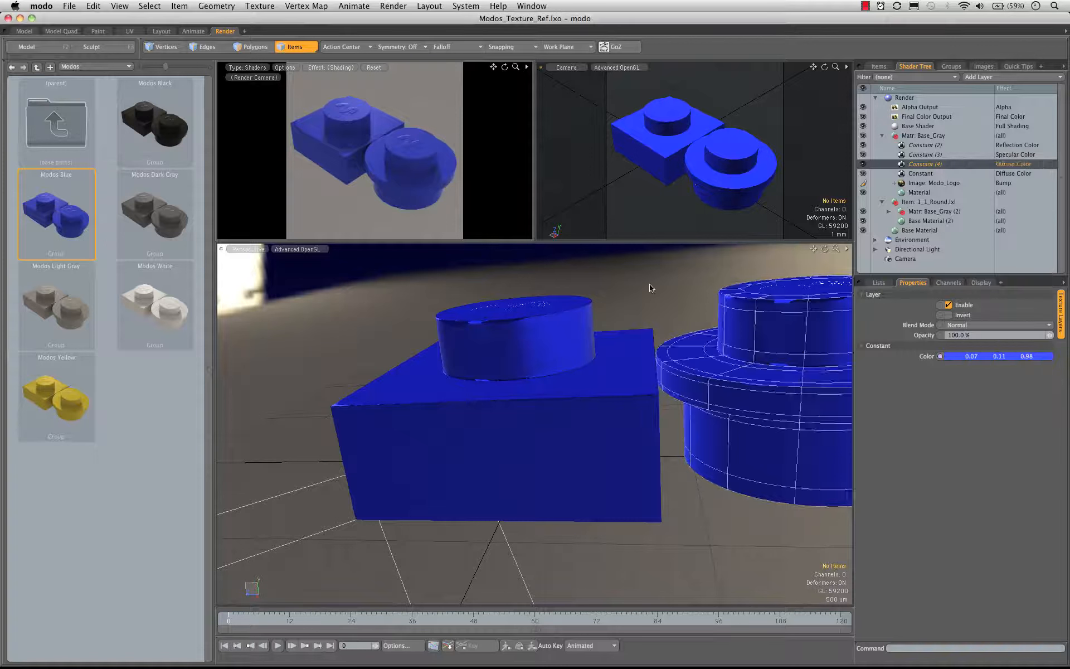
- Set the Diffuse Amount of the Base_Gray group's Material to 5%
click(928, 173)
click(922, 193)
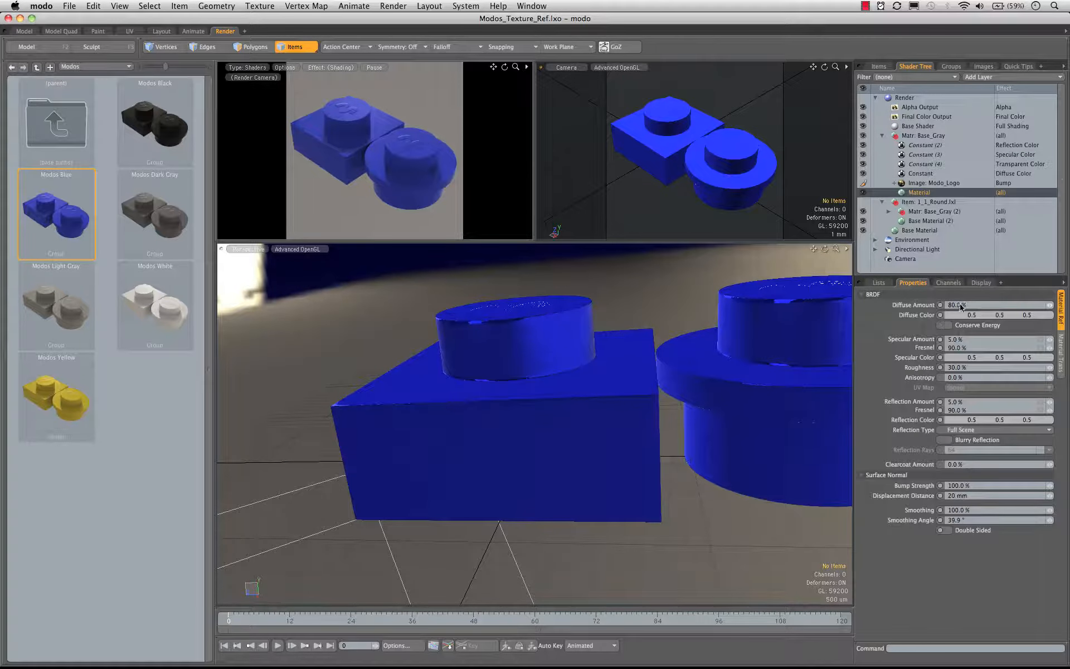
click(960, 306)
text(5)
key(Tab)
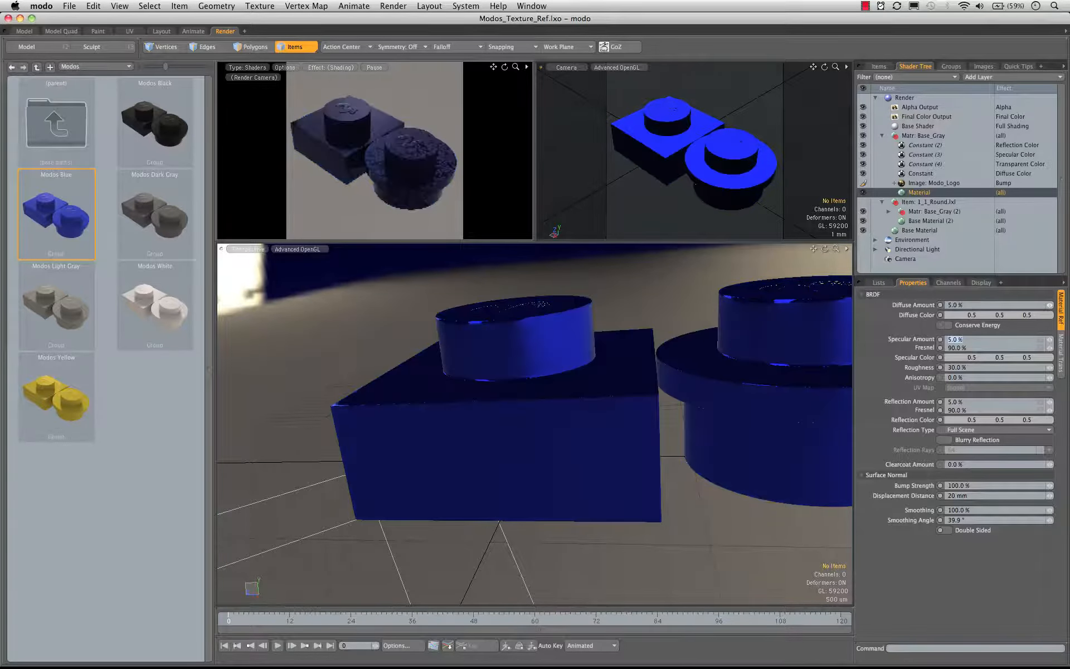
- Set the Transparent Amount of the Base_Gray group's Material to 90%
click(1061, 357)
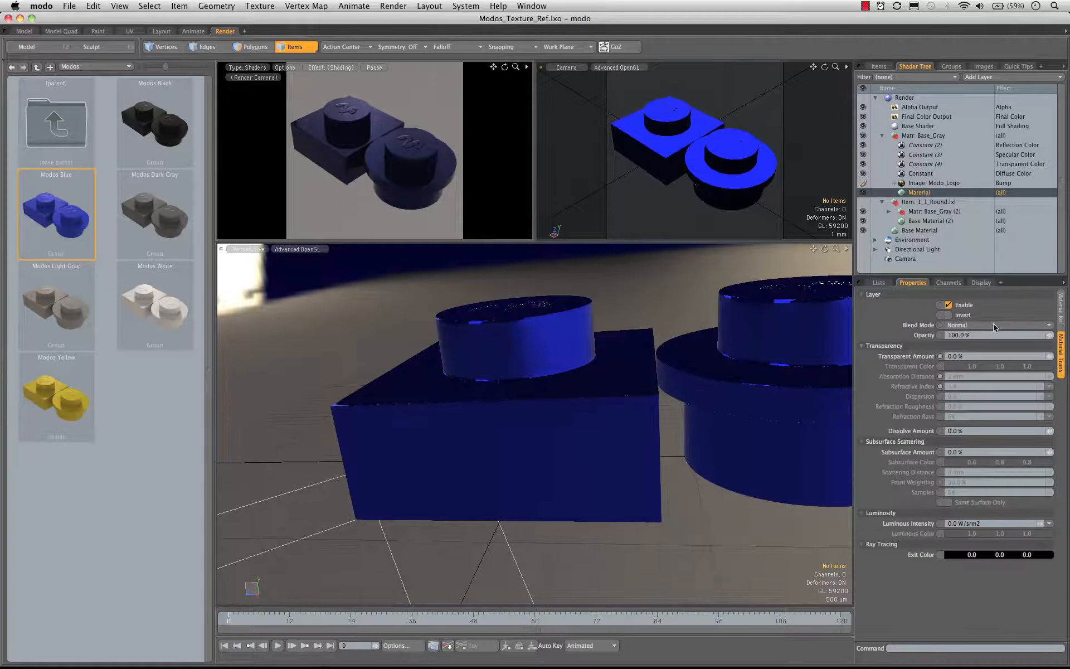
click(963, 359)
text(90)
key(Tab)
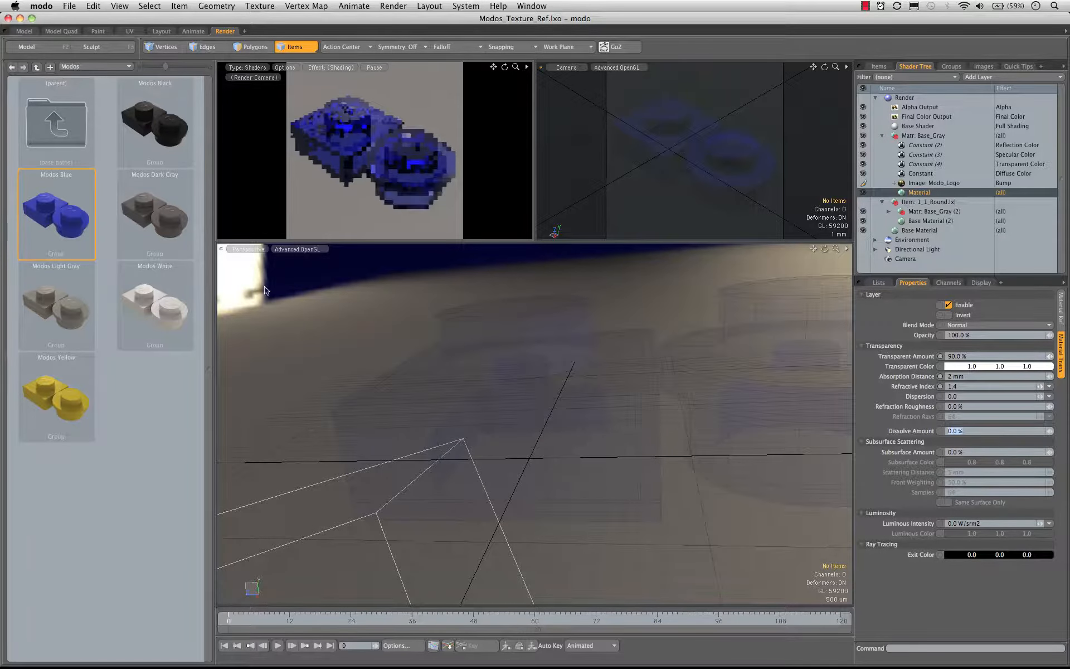
- Change the diffuse Constant's color to a slightly darkened pure red, about 0.82, 0.0, 0.0
click(926, 174)
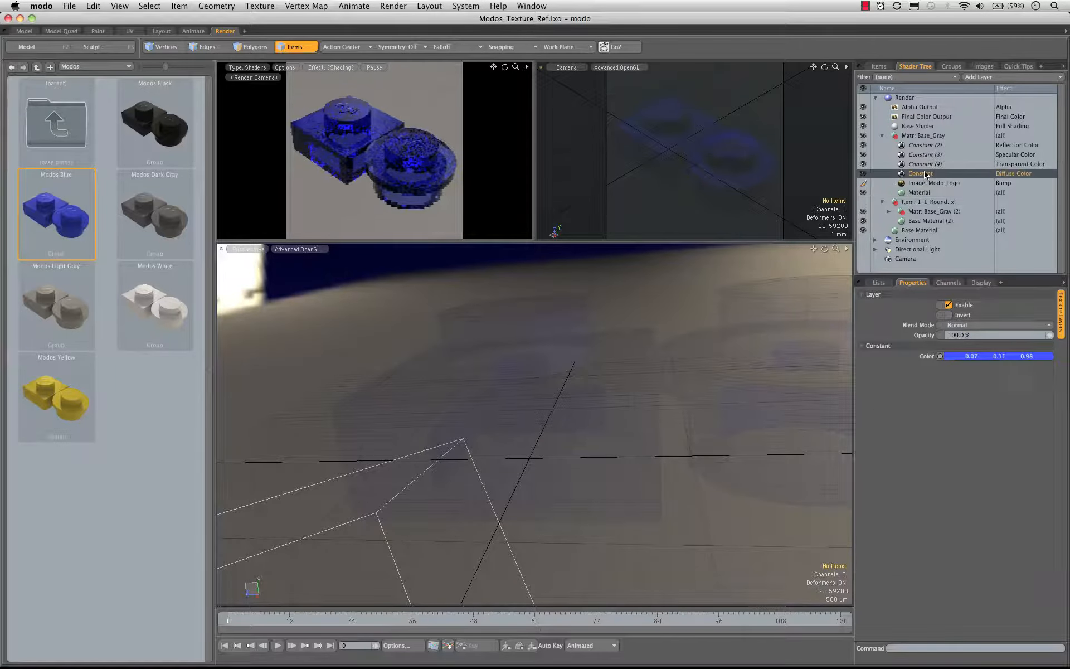
double_click(1005, 358)
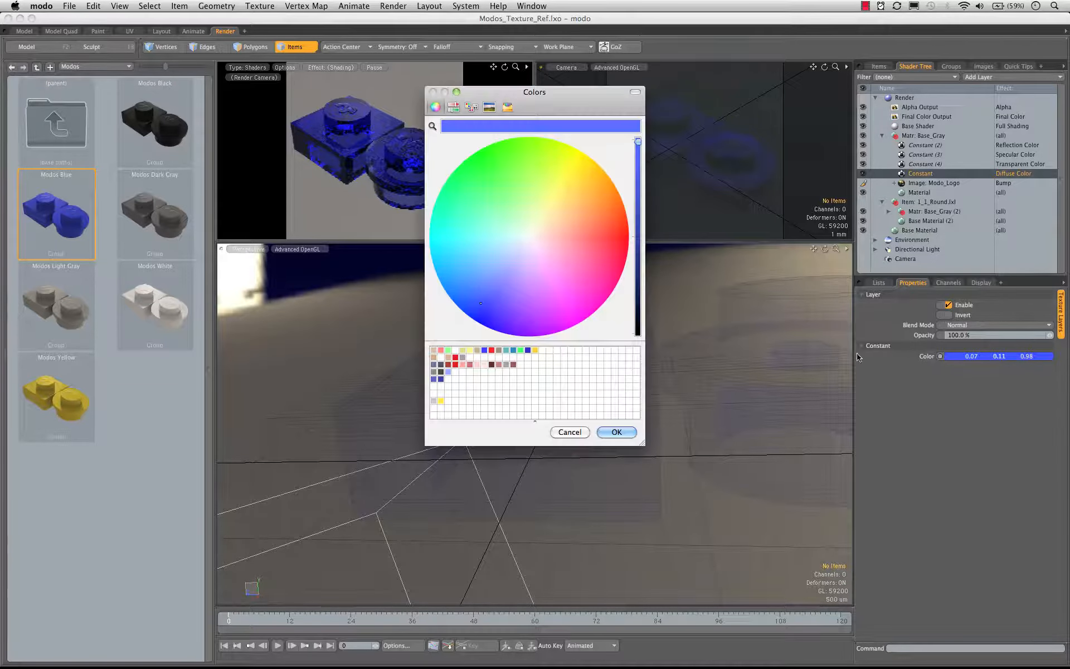
click(623, 242)
click(627, 432)
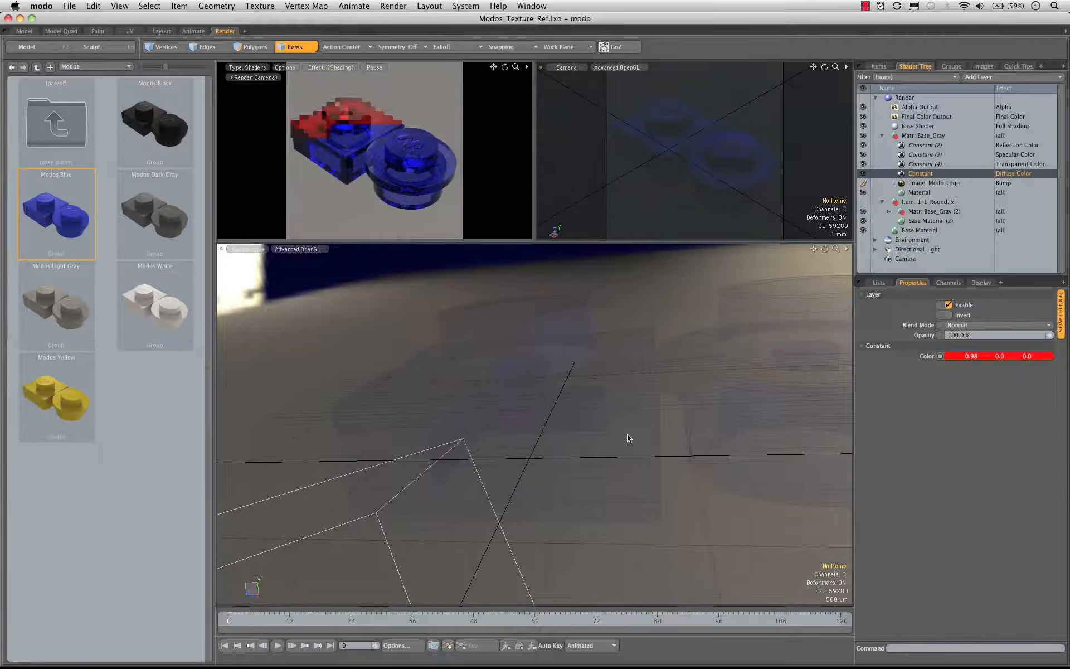
click(983, 359)
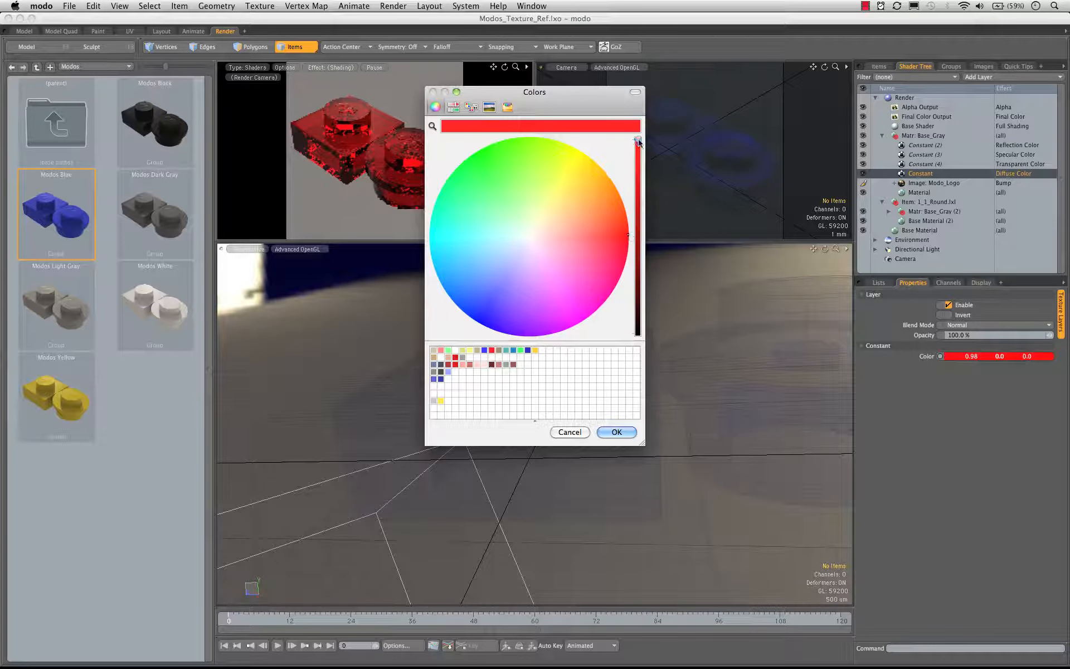
drag(639, 148, 640, 164)
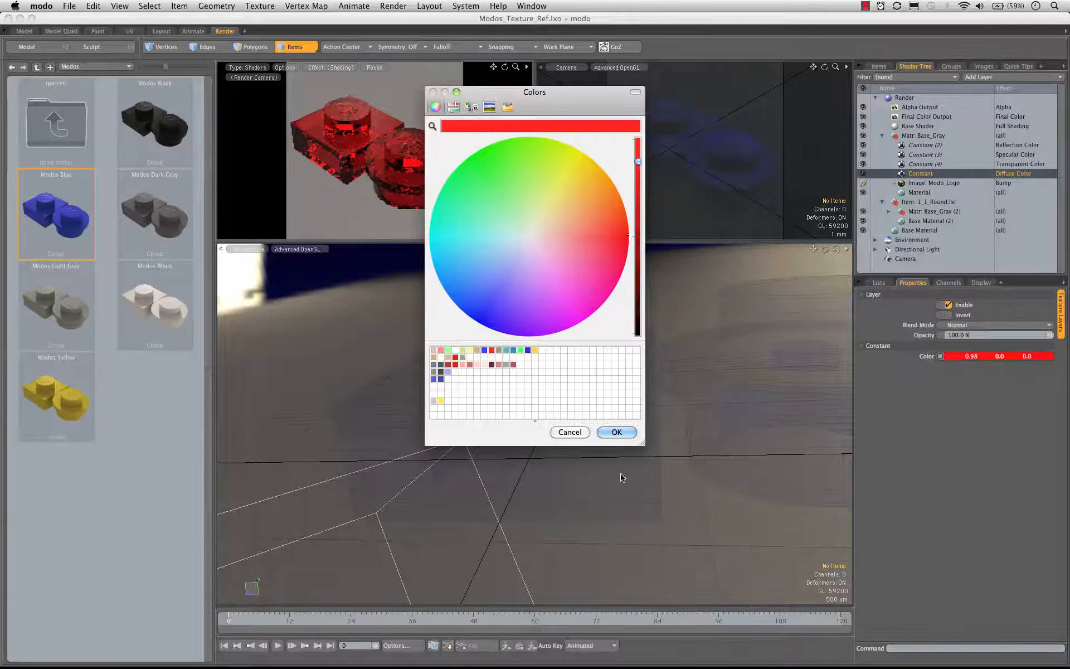
click(622, 434)
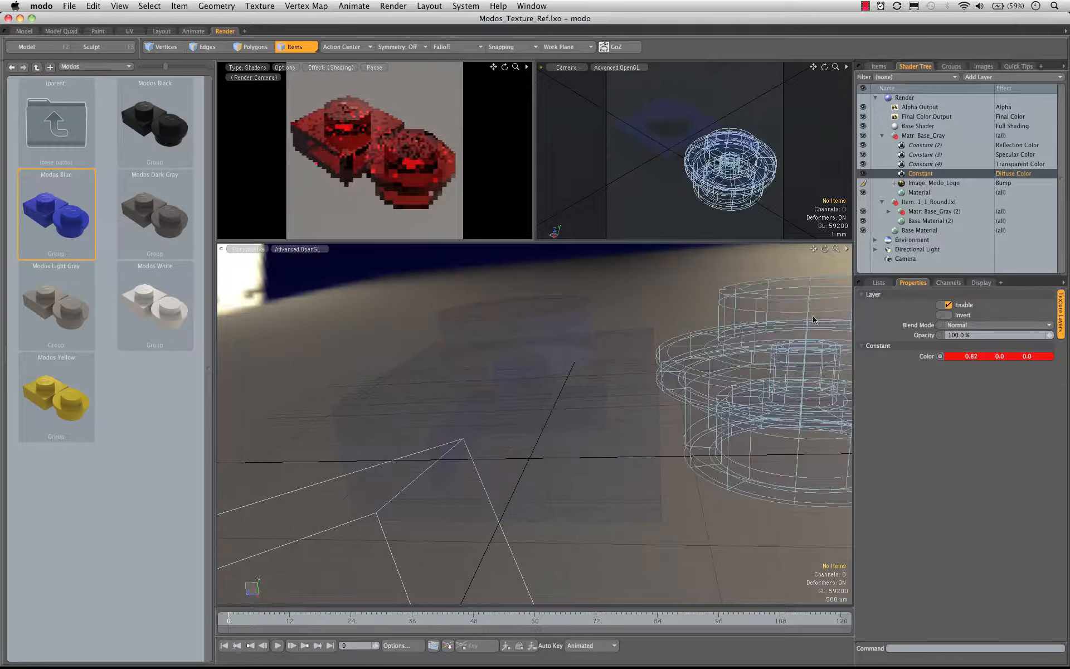
- Try an Absorption Distance of 4 mm on the Base_Gray group's Material
click(940, 191)
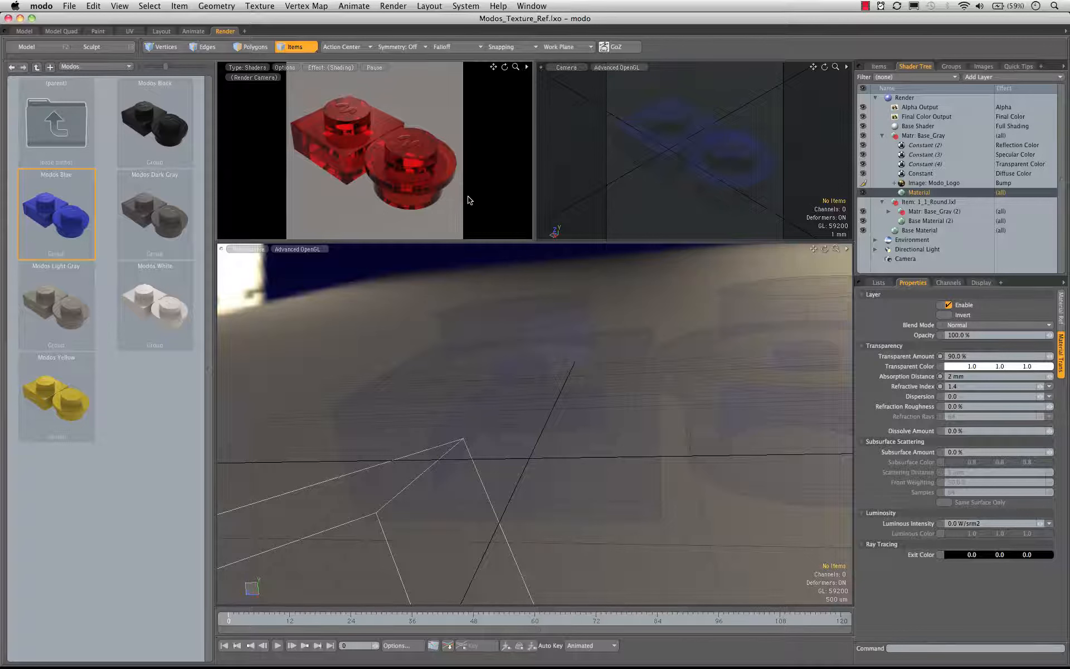
click(951, 376)
key(BackSpace)
text(4)
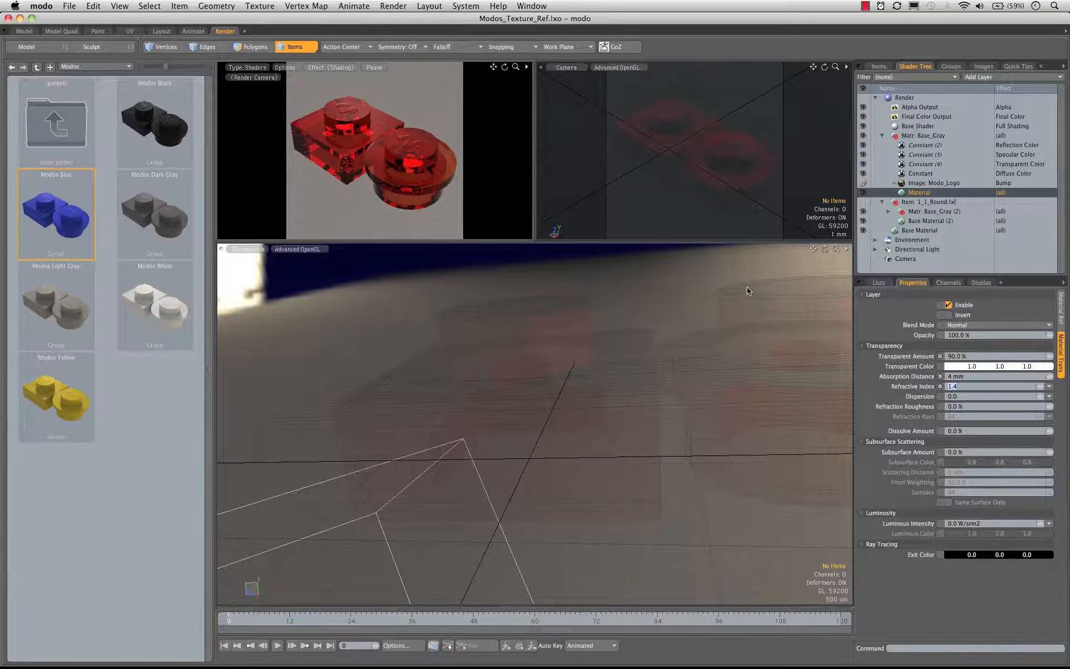
click(951, 384)
- Try an Absorption Distance of 3 mm for the transparent material
click(954, 376)
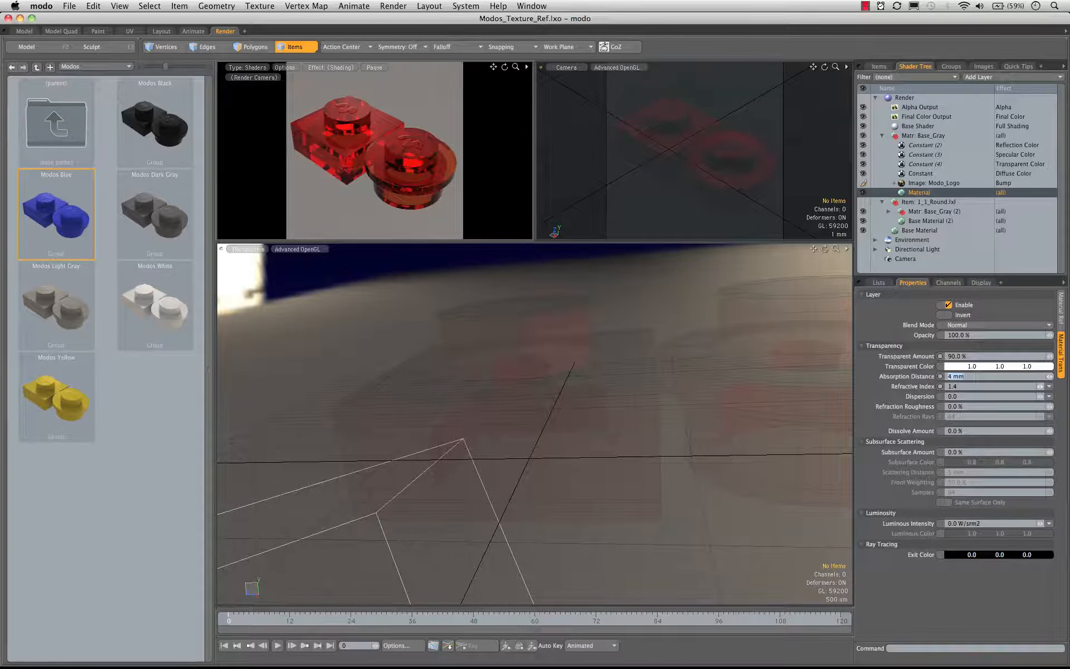
click(949, 376)
text(3)
key(Tab)
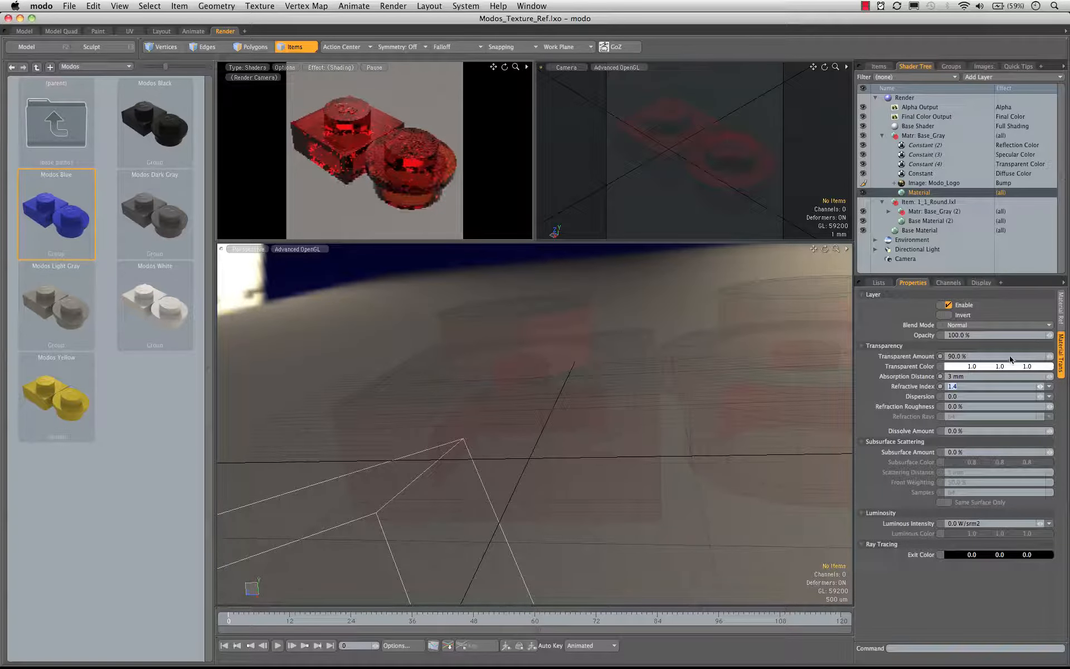
- Return the transparent material's Absorption Distance to 2 mm
click(950, 376)
key(Left)
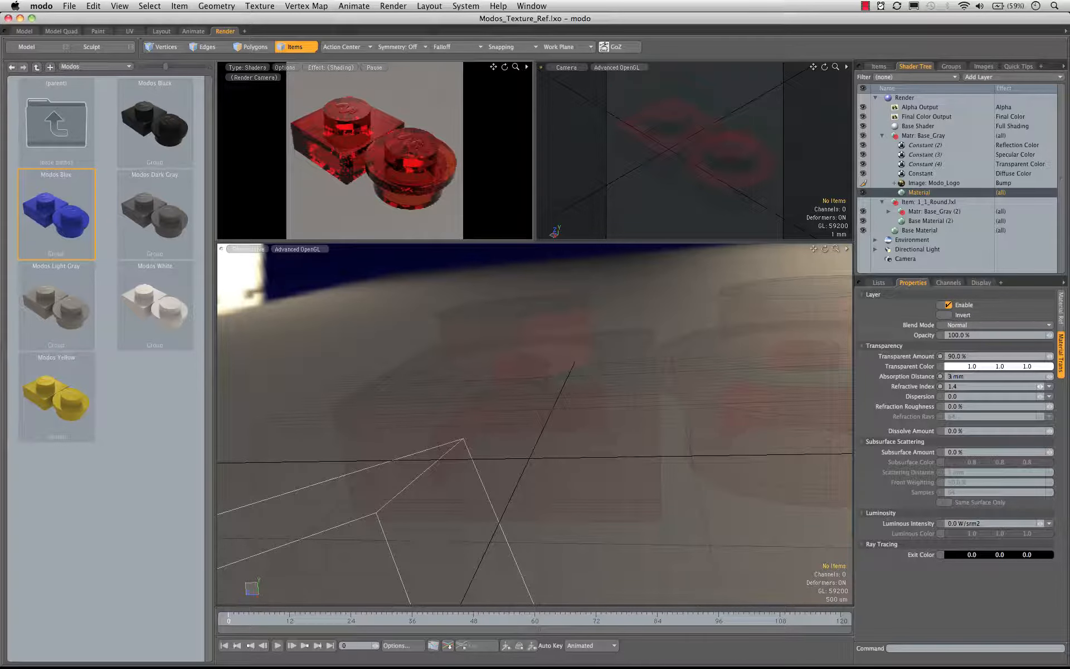
text(2)
key(Tab)
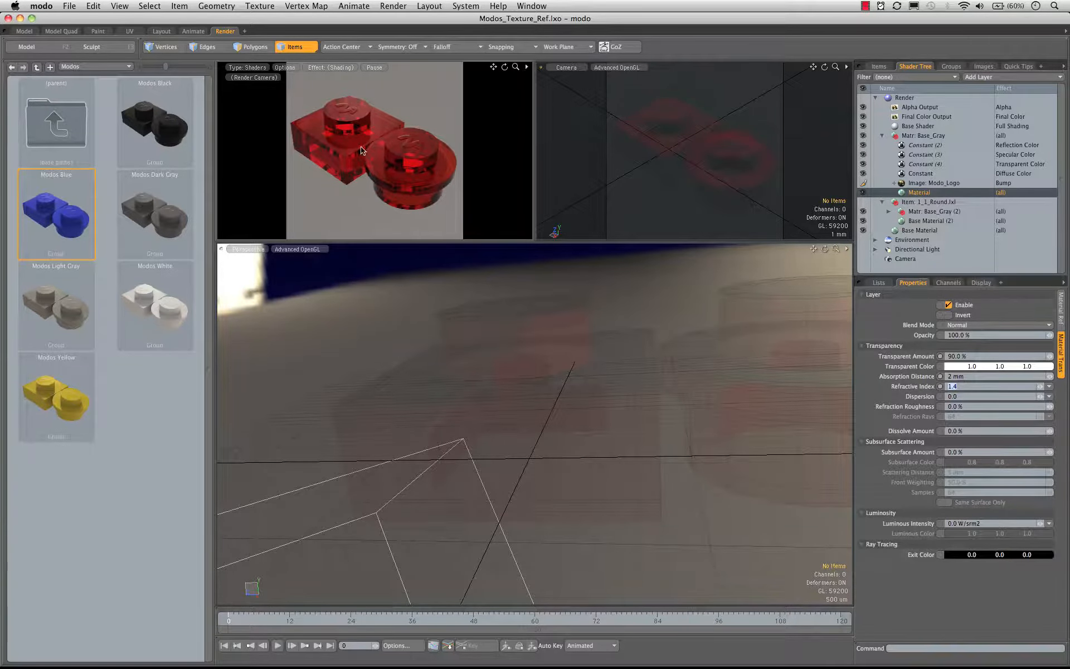
- Try a Dispersion of 0.01 on the transparent material, and reset it to 0
click(955, 396)
key(Tab)
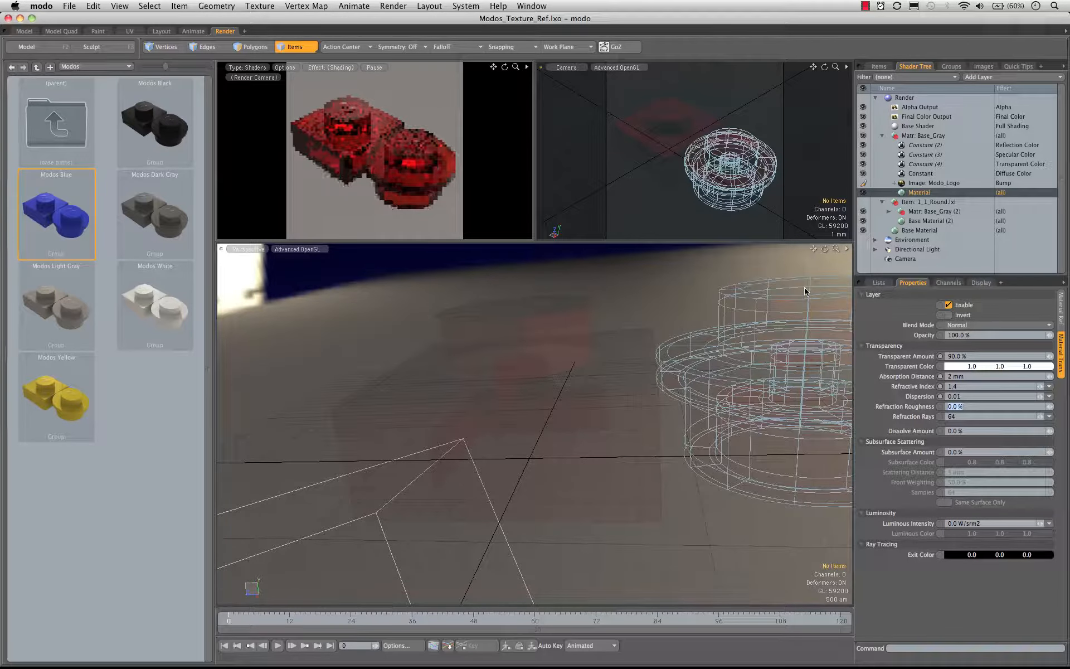
click(965, 399)
text(0)
key(Tab)
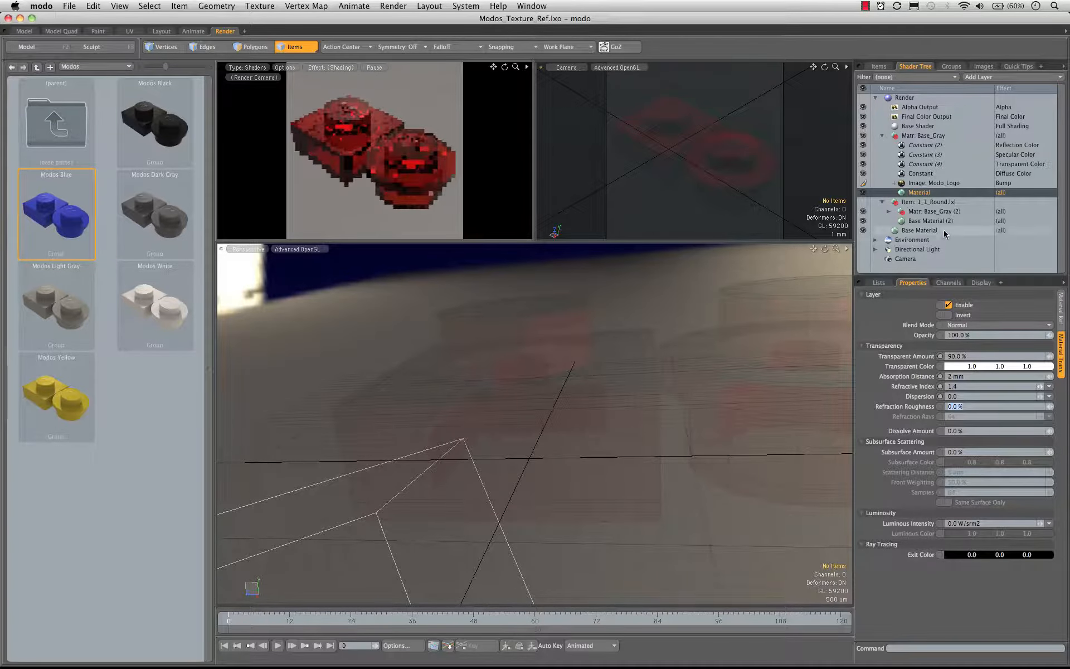
- Save the Base_Gray material group as a preset named Modos_Red_Trans.lxp in the Modos folder
right_click(920, 137)
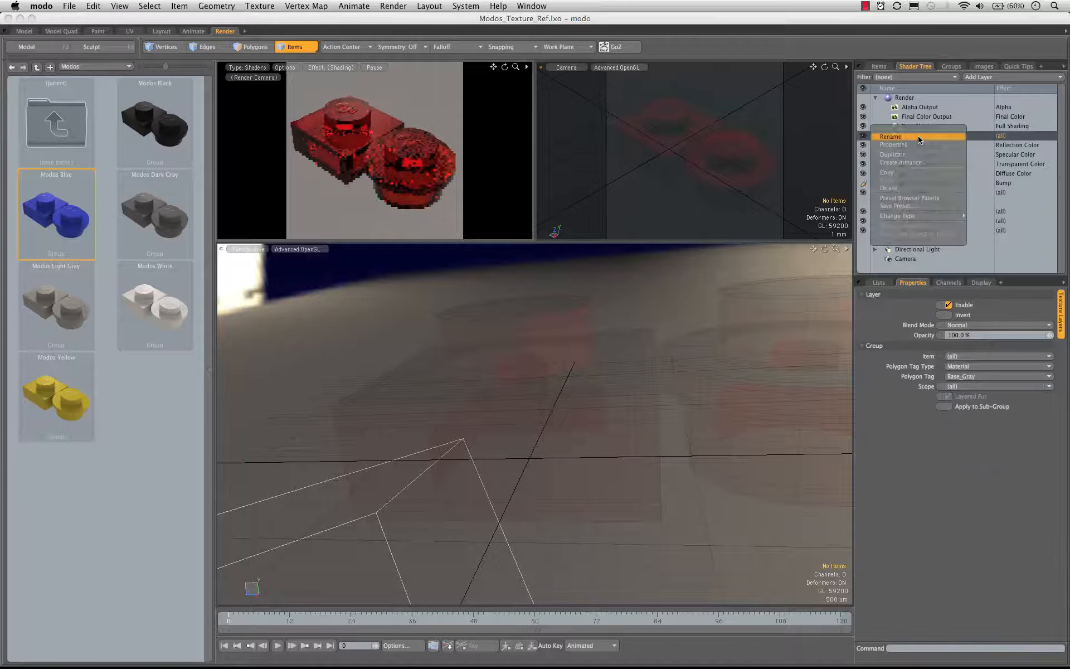
click(919, 205)
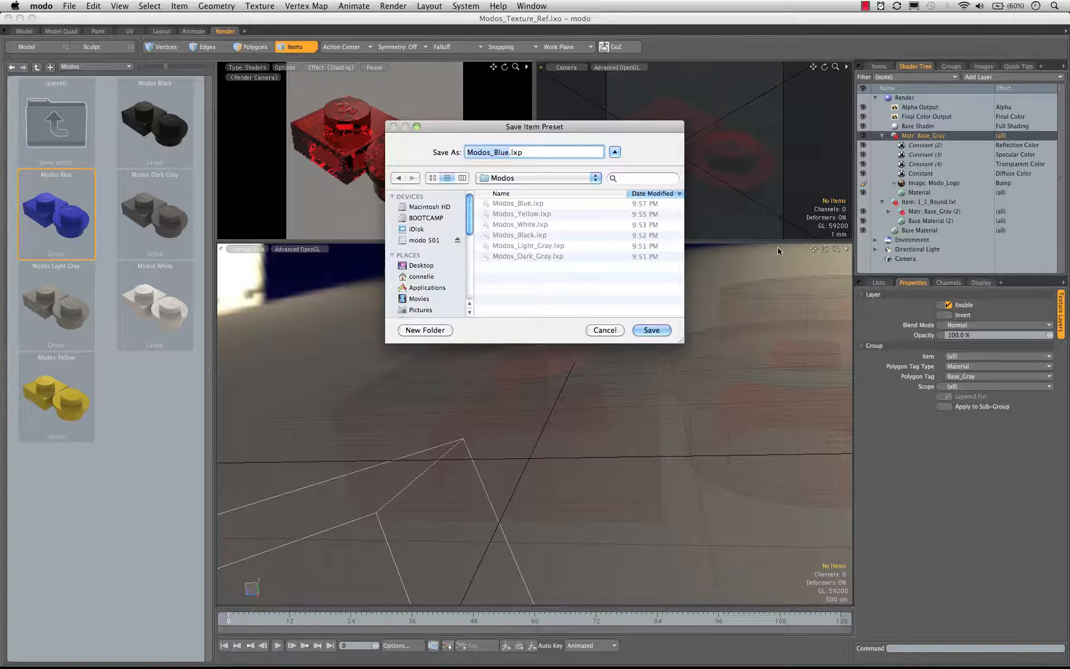
key(Down)
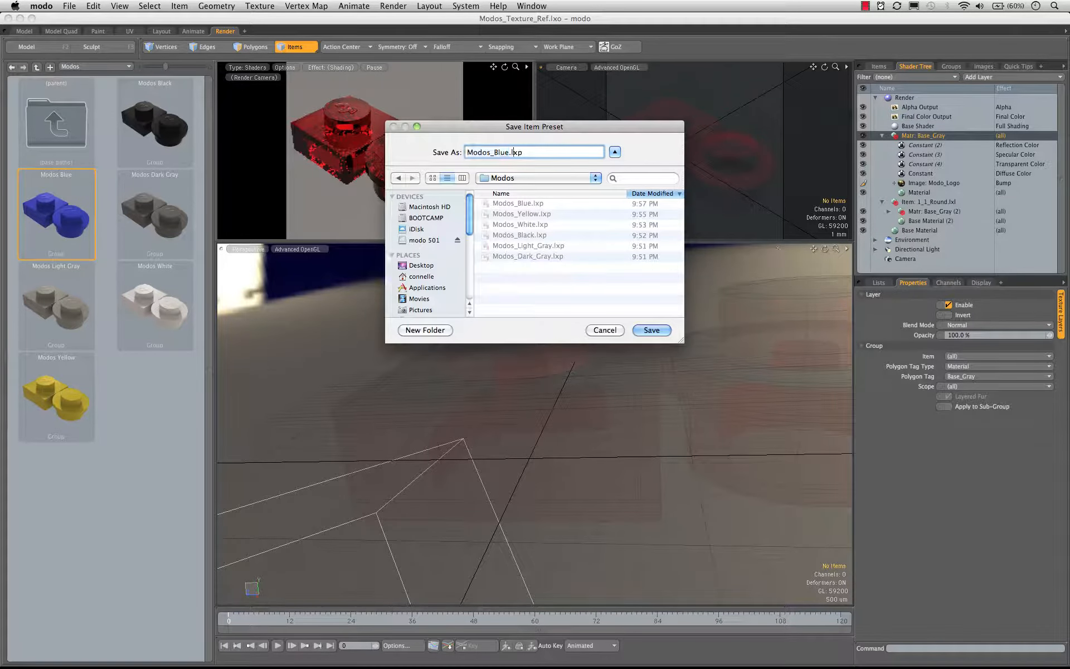
key(Left)
key(Left)
key(Left)
key(Left)
key(BackSpace)
key(BackSpace)
key(BackSpace)
key(BackSpace)
text(Red_Trans)
key(Return)
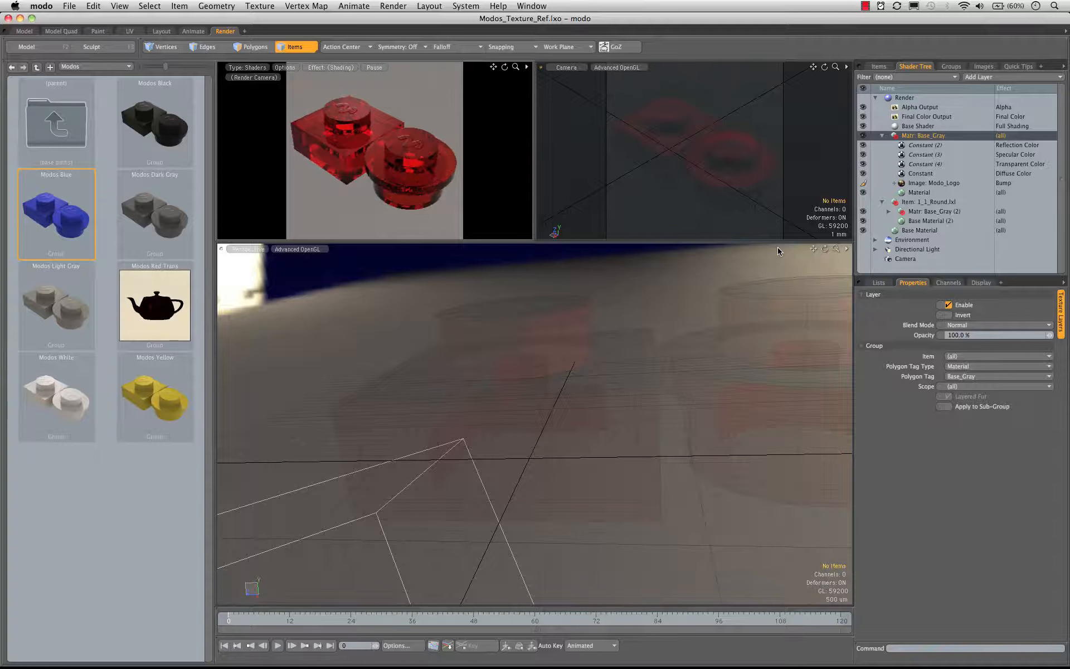
- Render the transparent red bricks and save the image as Red_Trans.tga in the Material_Presets folder
key(F9)
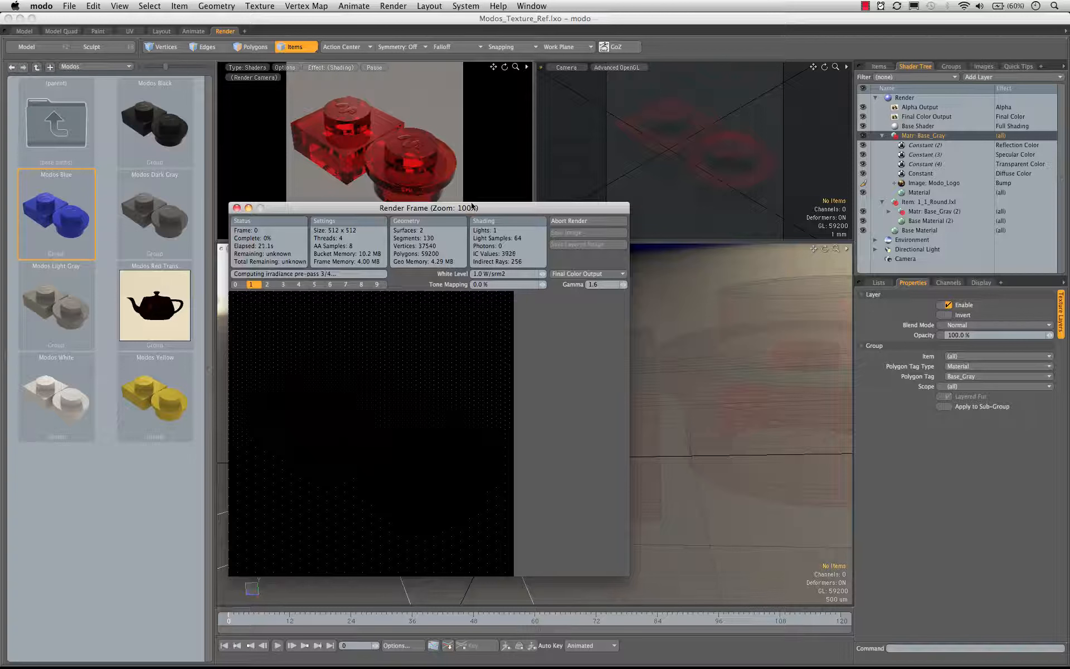
drag(475, 208, 628, 209)
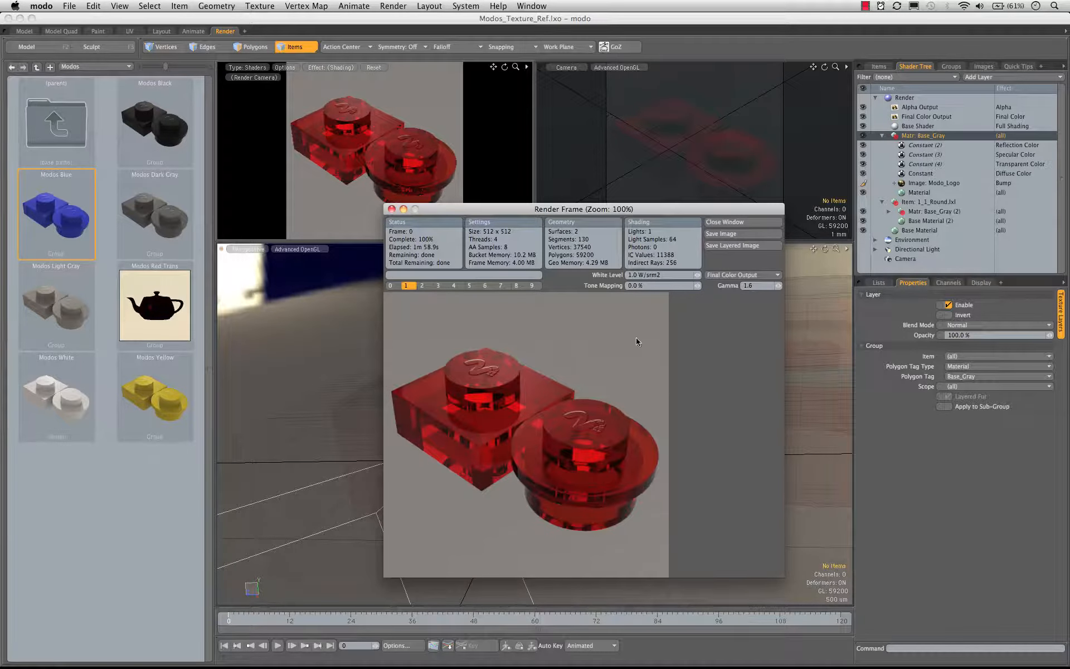
click(720, 234)
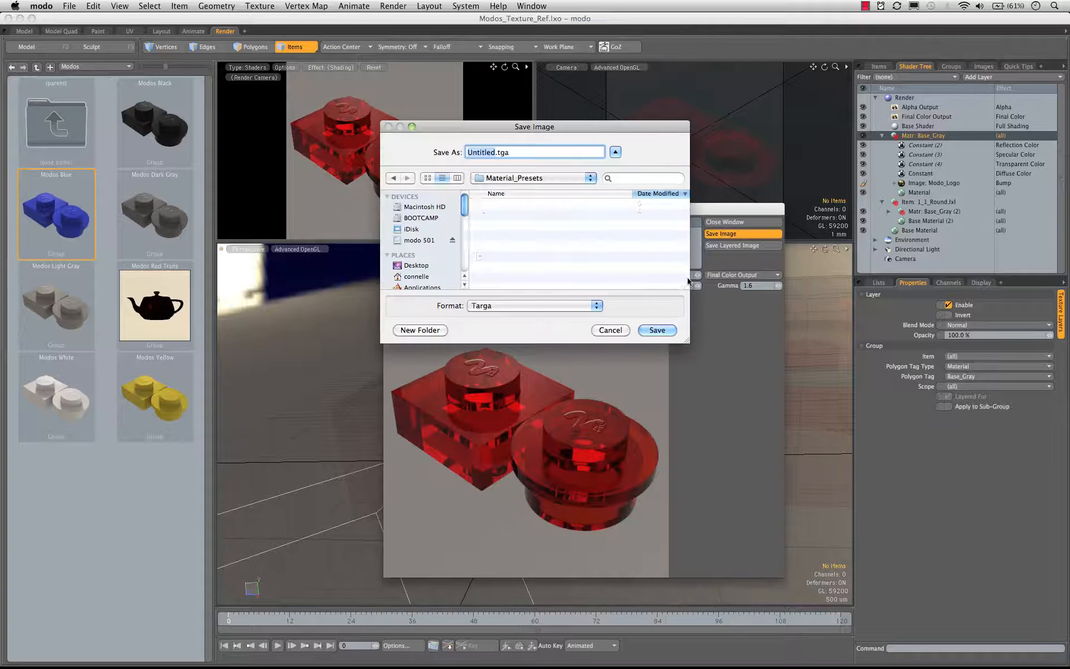
text(Red_)
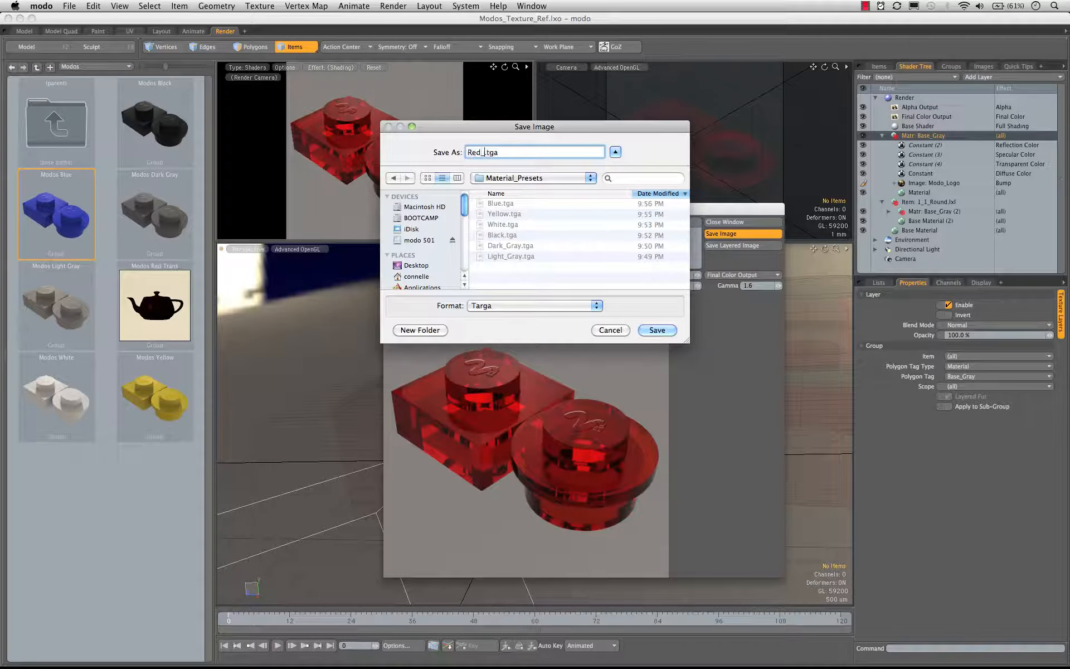
text(Trans)
key(Return)
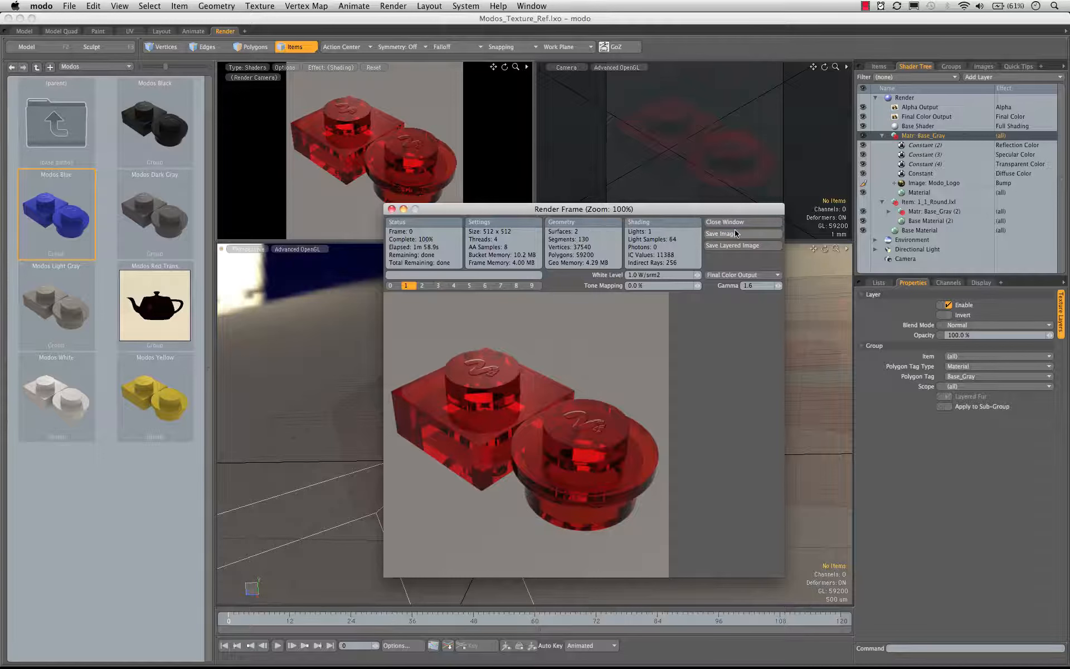
- Replace the Modos Red Trans preset's thumbnail with Red_Trans.tga from the Material_Presets folder
click(355, 310)
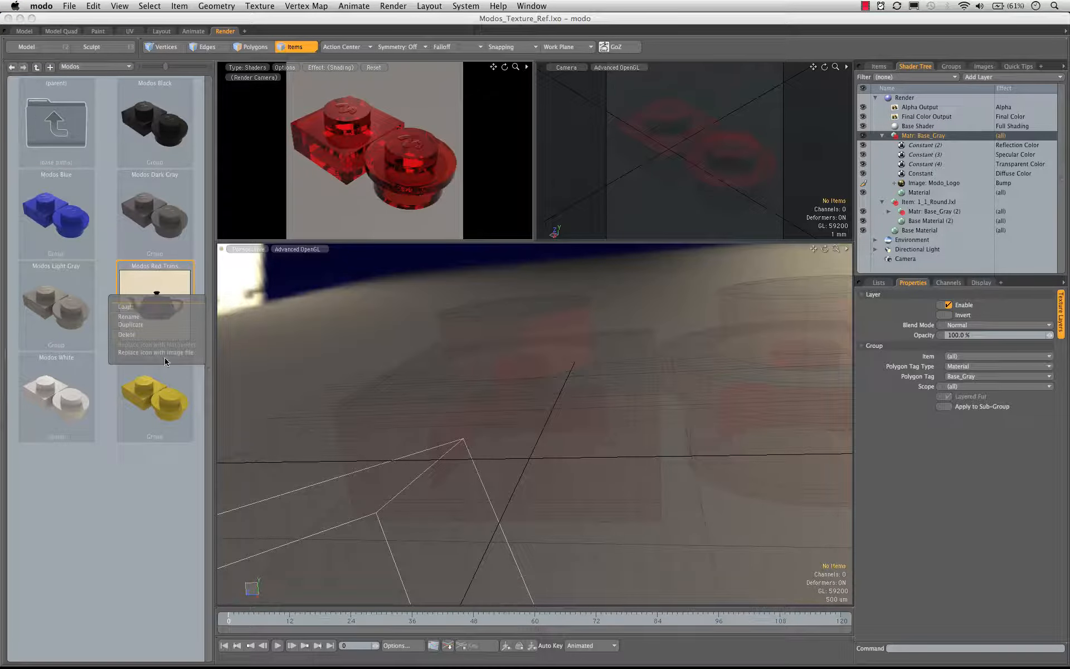
click(185, 347)
click(533, 162)
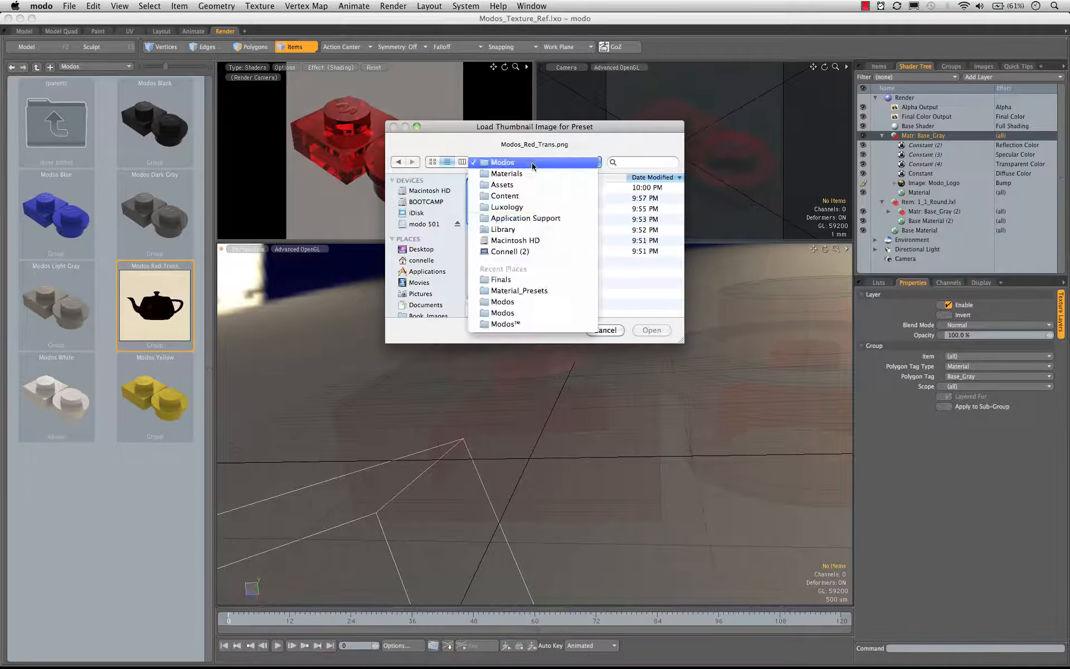
click(529, 299)
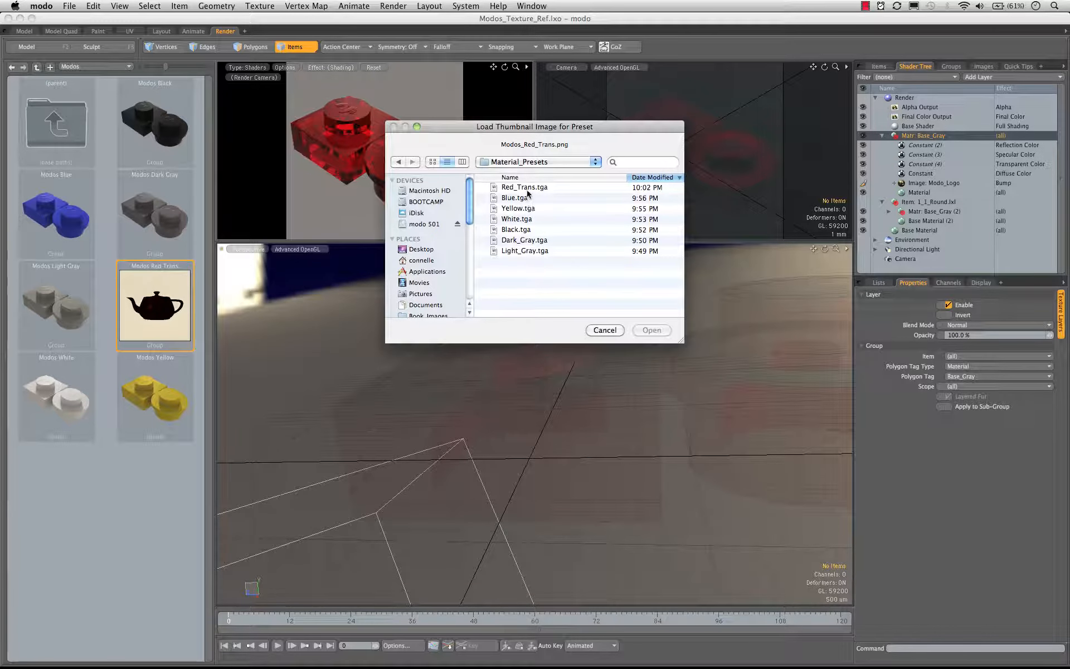
click(525, 187)
click(652, 331)
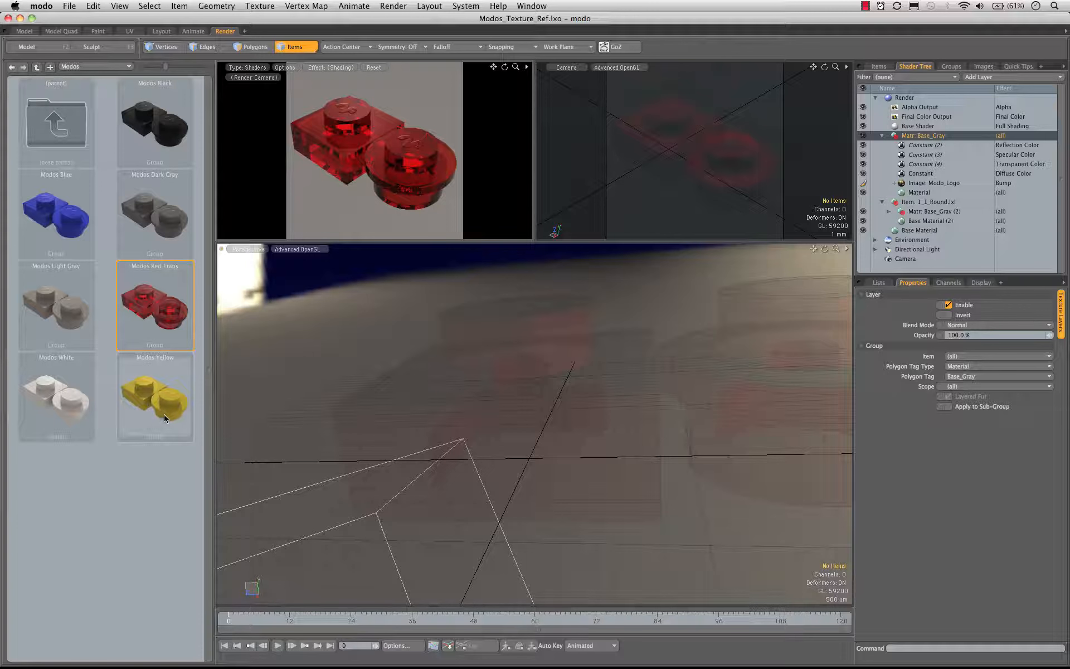
- Set the Base_Gray group's Diffuse Color constant to the saved yellow swatch, 1.0, 0.81, 0.06
drag(164, 413, 822, 267)
click(920, 173)
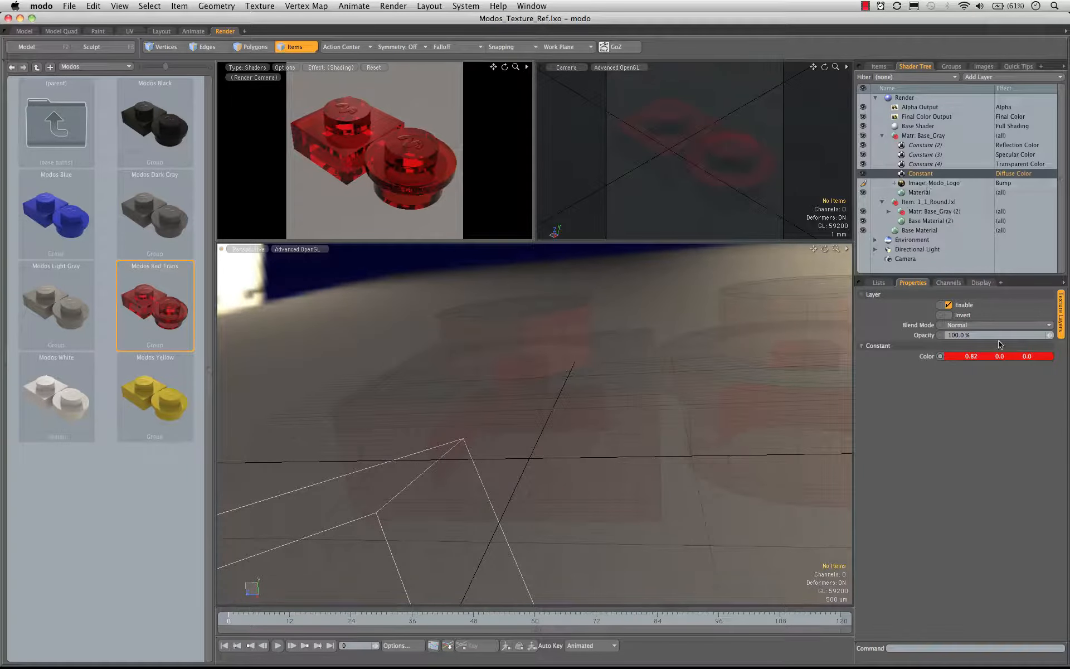
click(1003, 358)
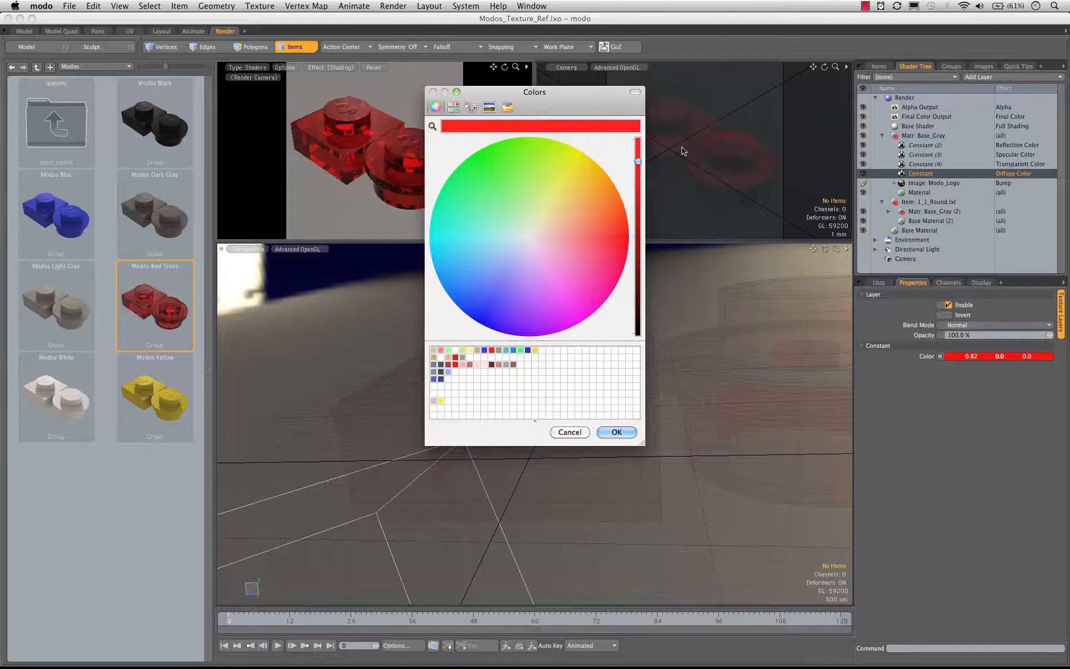
click(441, 401)
click(628, 431)
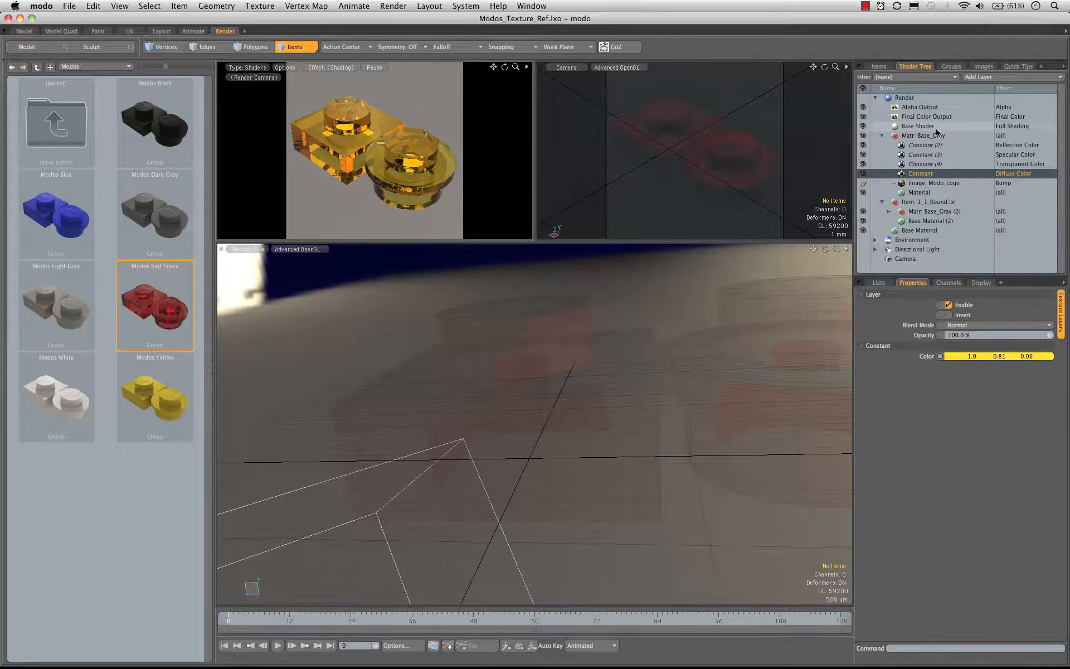
- Save the Base_Gray material group as a preset named Modos_Yellow_Trans.lxp in the Modos folder
right_click(914, 135)
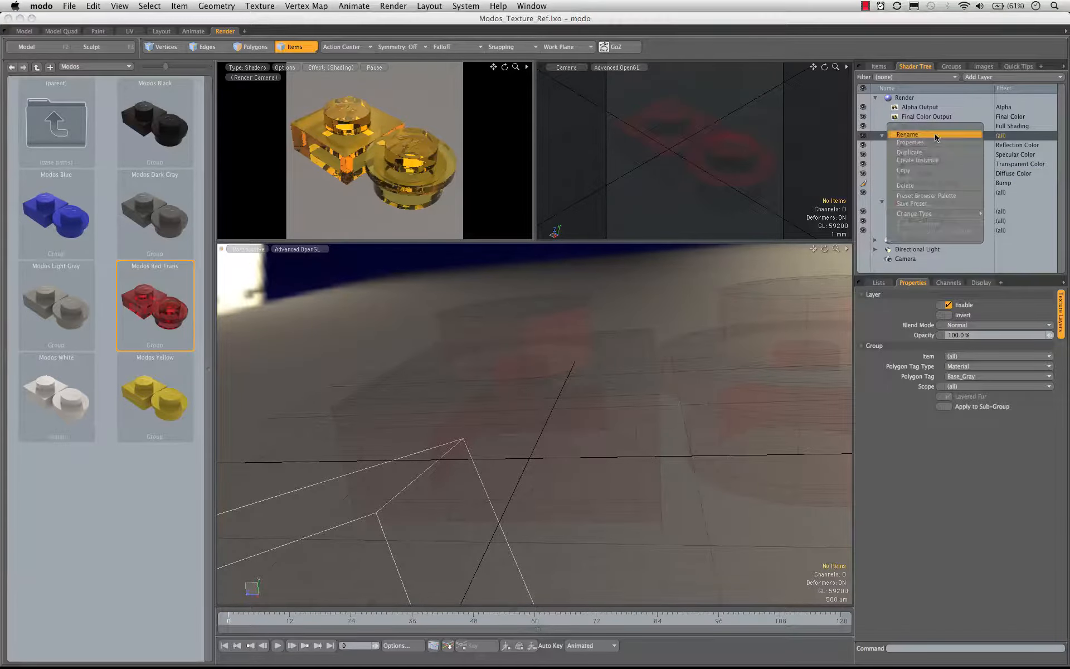
click(939, 209)
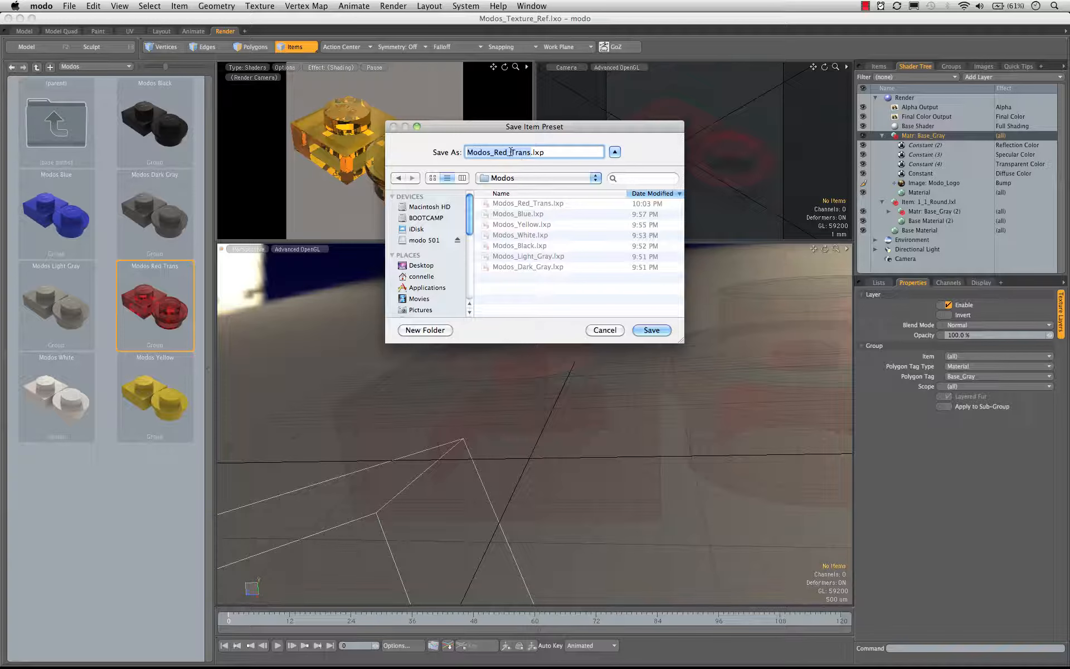
click(508, 152)
key(BackSpace)
key(BackSpace)
key(BackSpace)
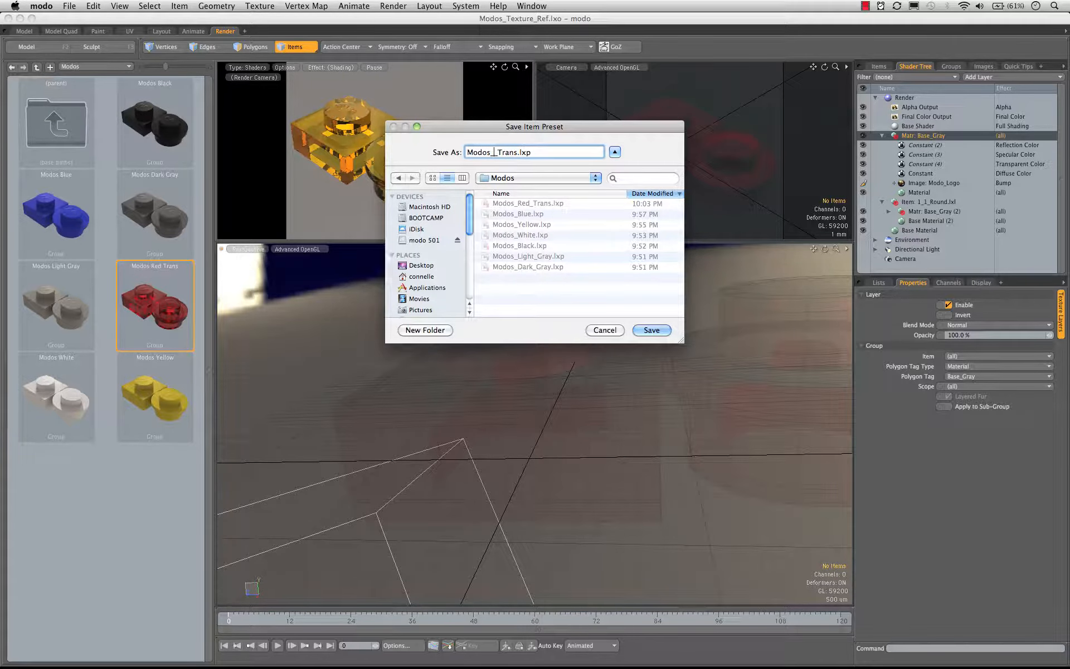
text(Ye)
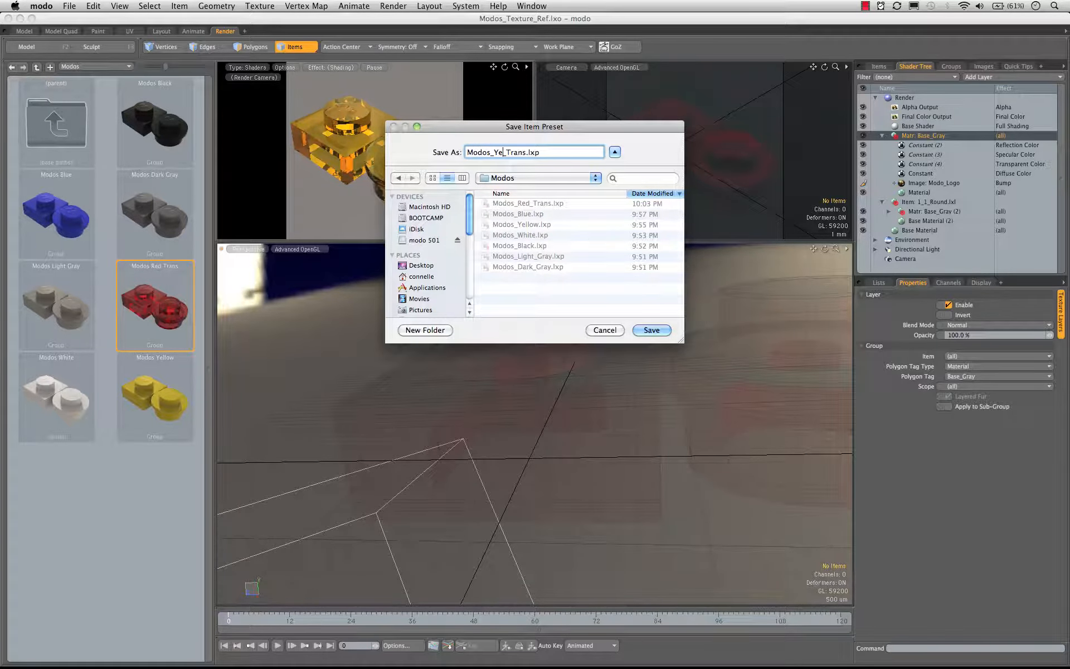
text(llow)
key(Return)
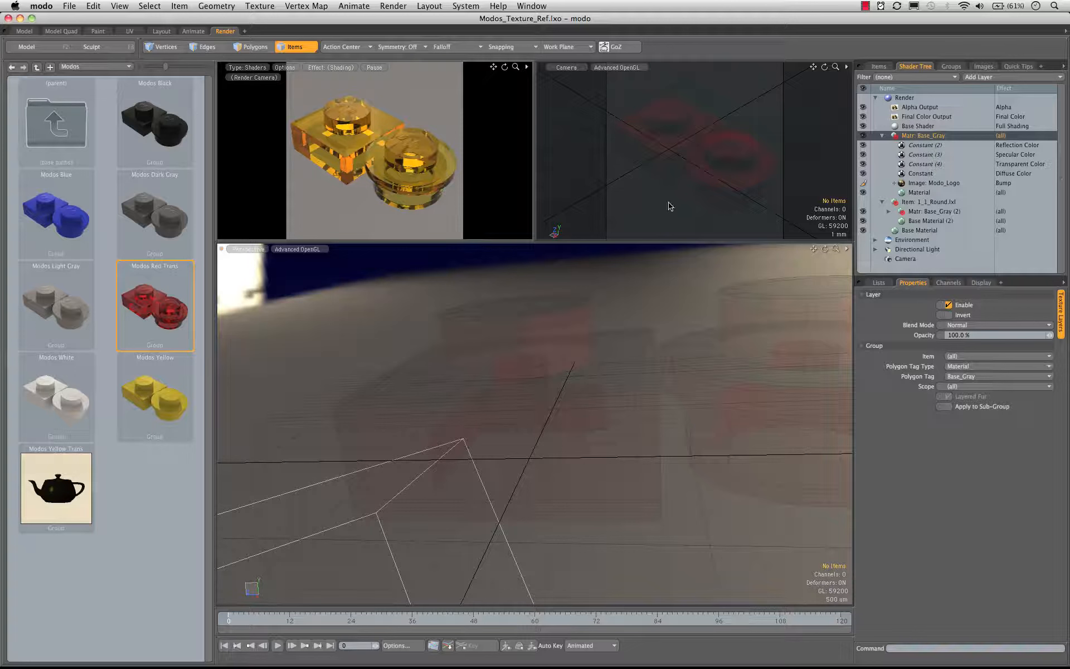
- Set the transparent yellow material's Absorption Distance to 3 mm
click(925, 192)
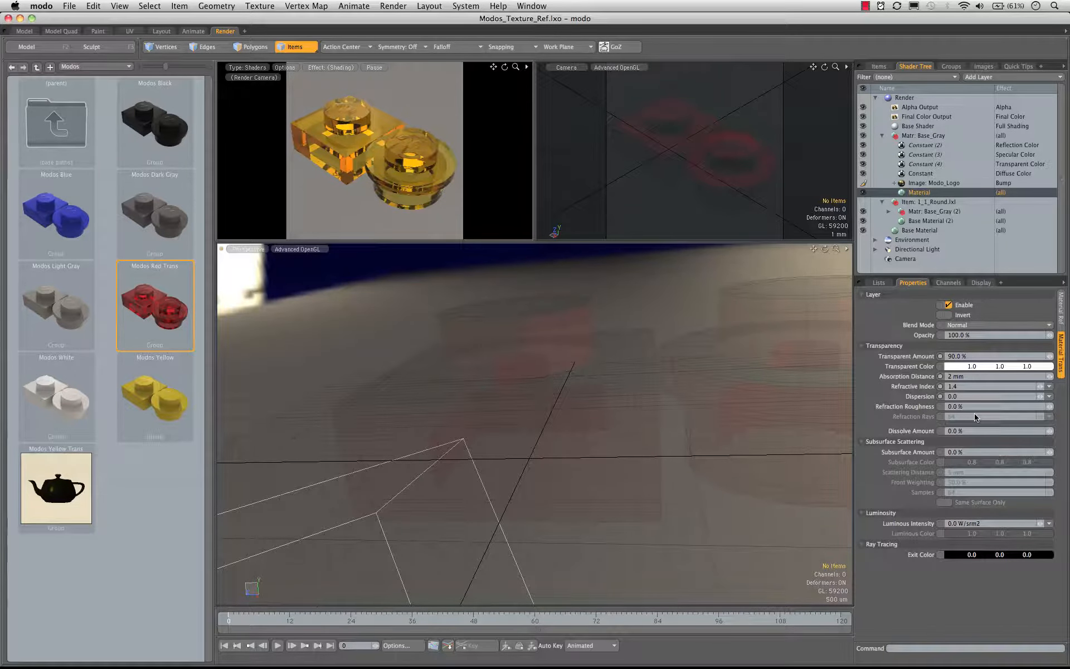
click(956, 377)
click(955, 376)
text(.5)
key(Tab)
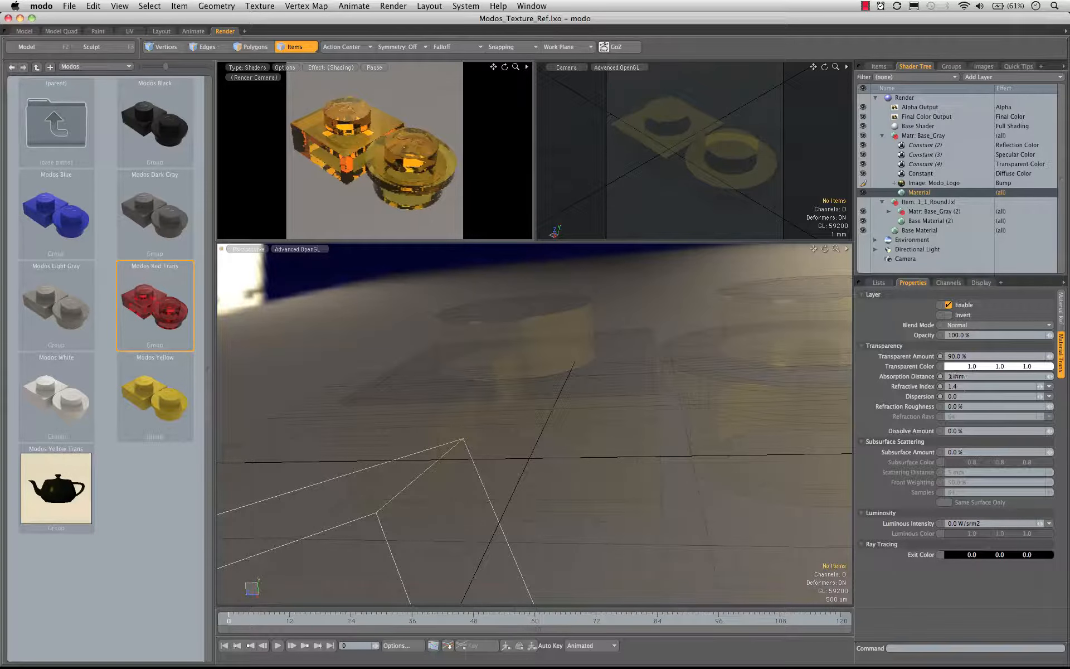
text(3)
key(Tab)
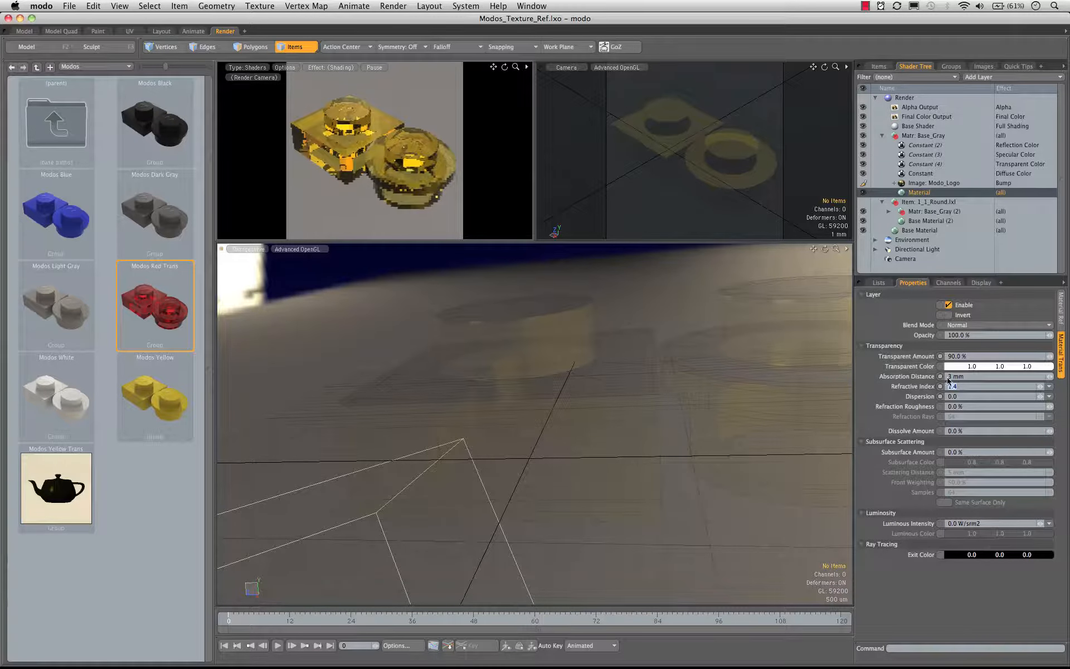
- Try Absorption Distances of 1 mm and 2.5 mm on the yellow material, and return it to 3 mm
click(953, 376)
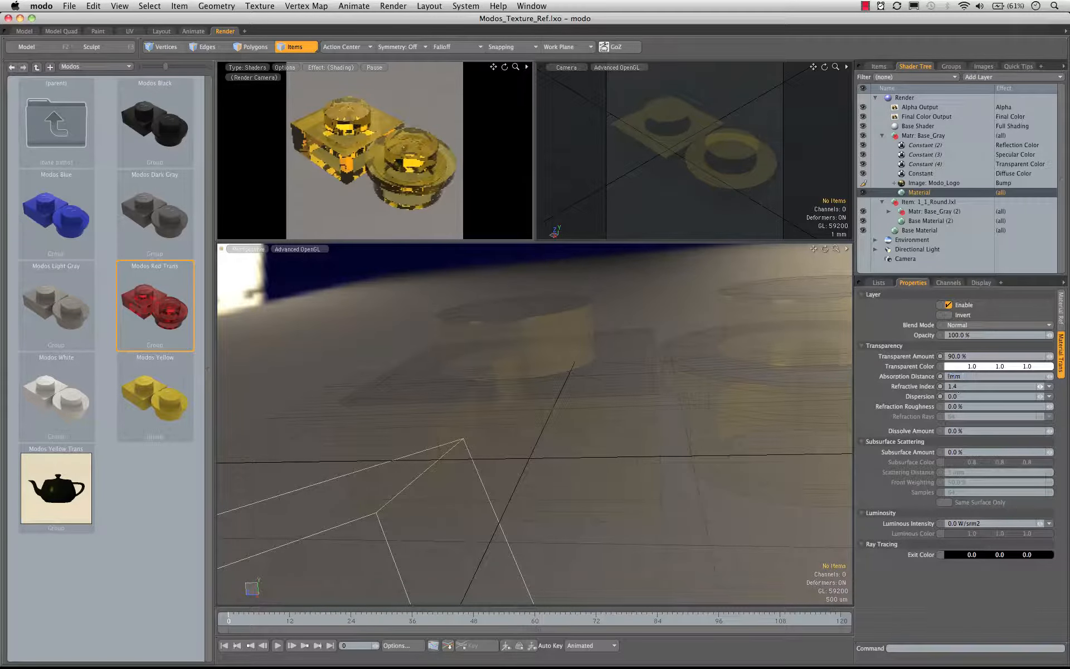
key(Tab)
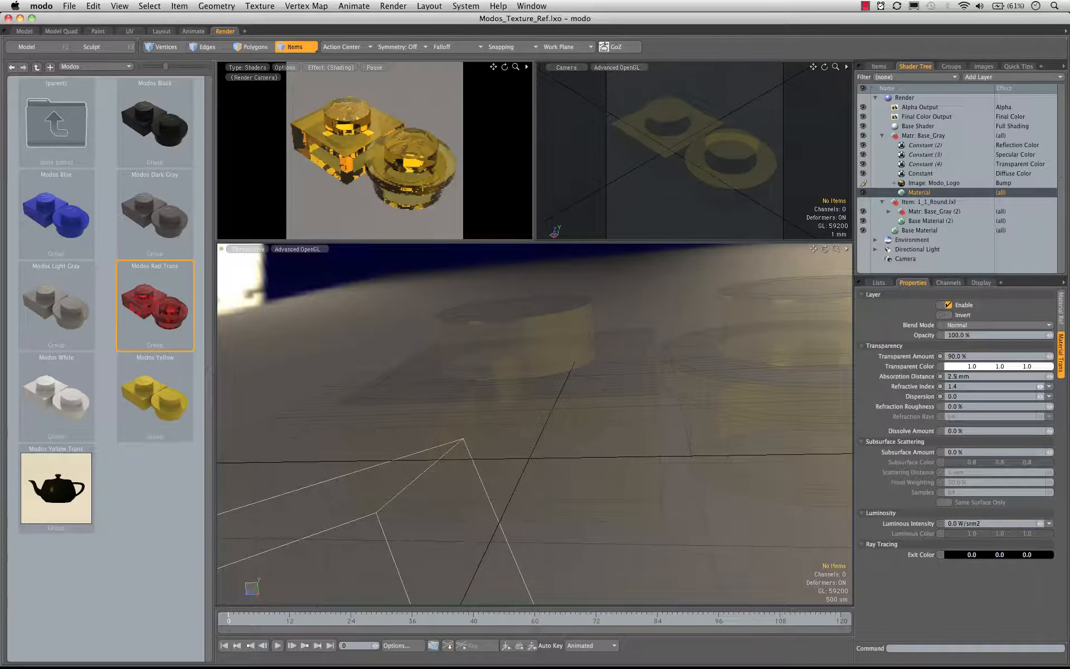
key(BackSpace)
key(BackSpace)
text(3)
key(Tab)
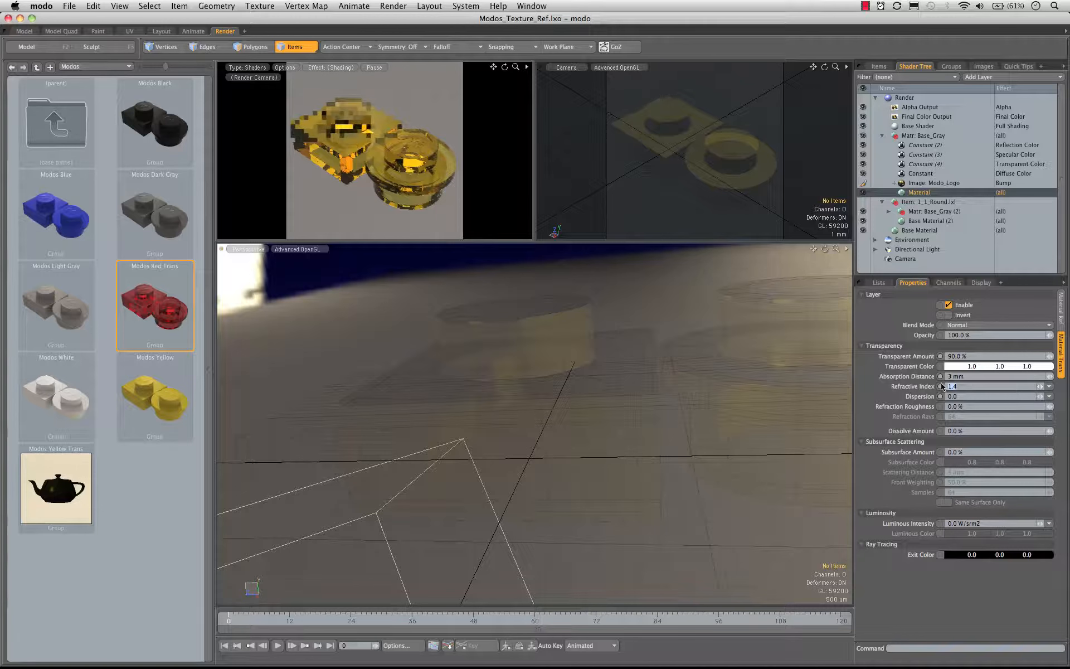
- Save the Base_Gray material group again as Modos_Yellow_Trans.lxp, replacing the existing preset
right_click(929, 137)
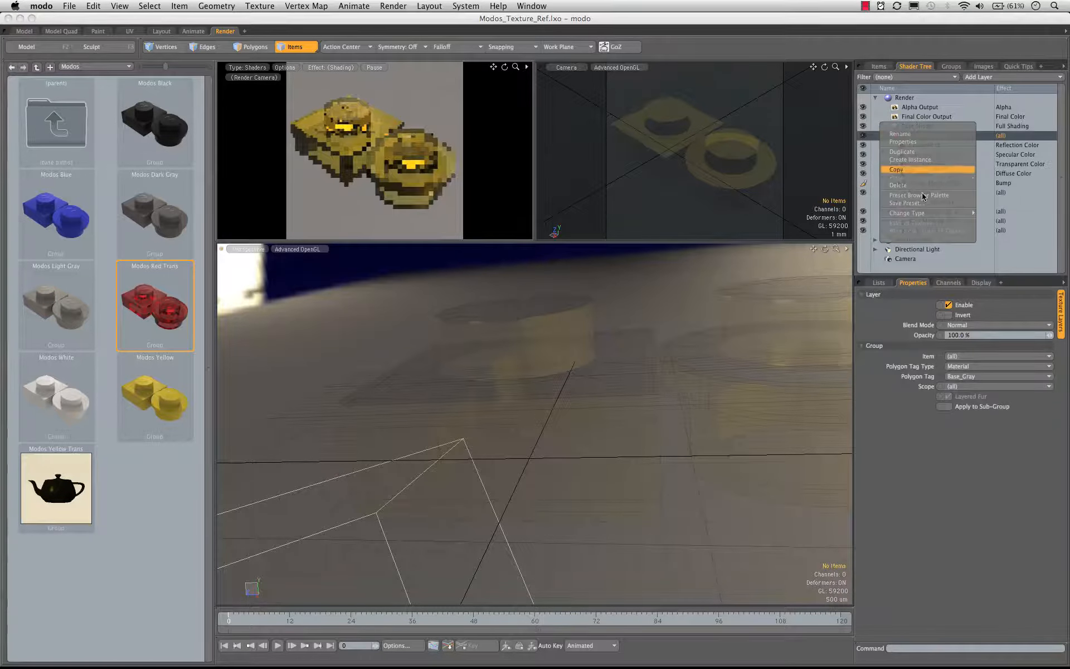
click(919, 203)
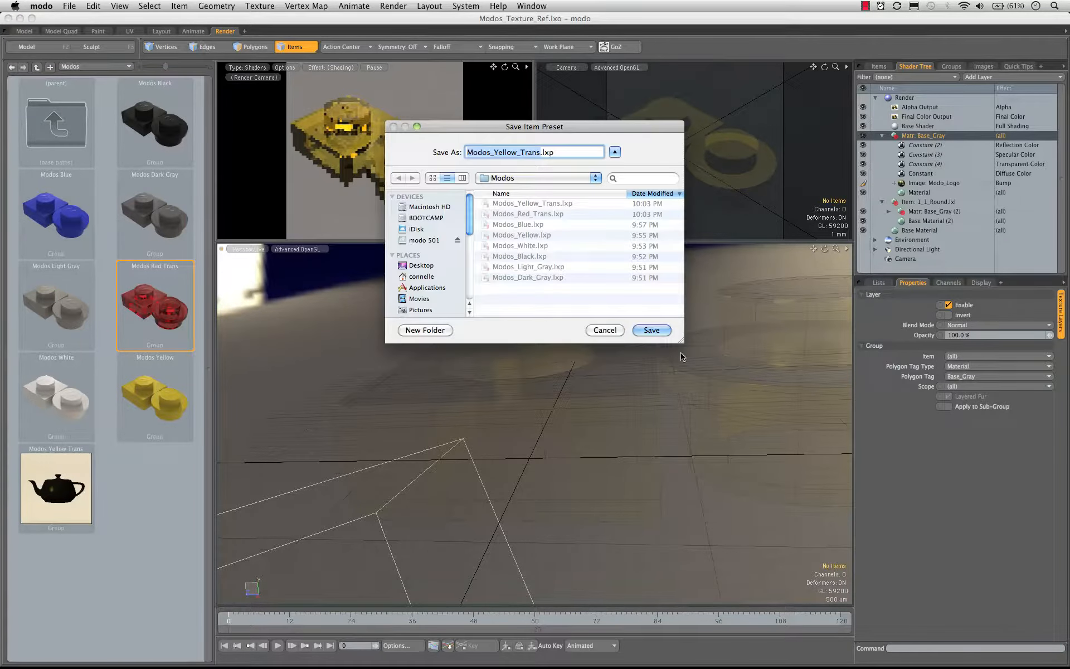
click(651, 329)
click(616, 201)
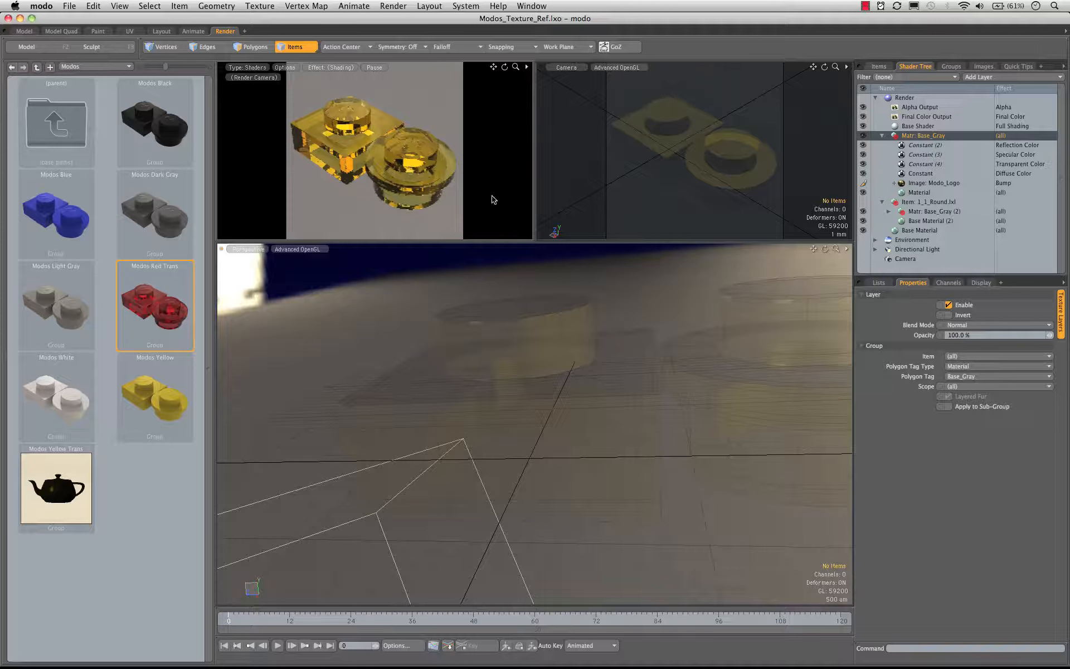
- Change the Base_Gray group's Diffuse Color constant to a light gray of 0.56, 0.54, 0.55, starting from the saved gray swatch
click(924, 173)
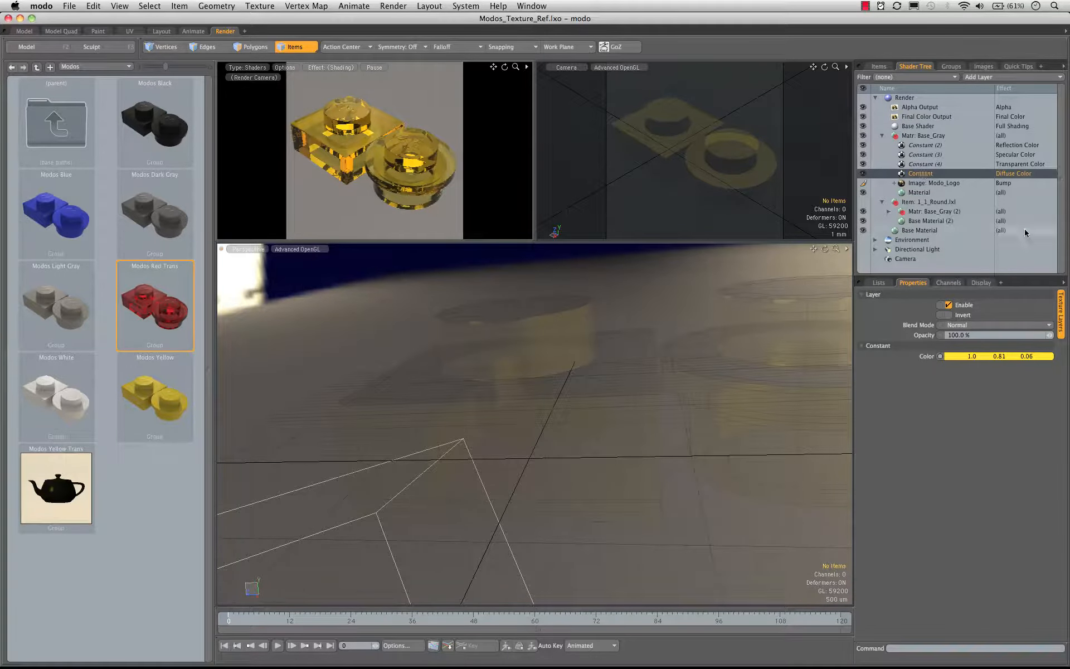
click(1014, 360)
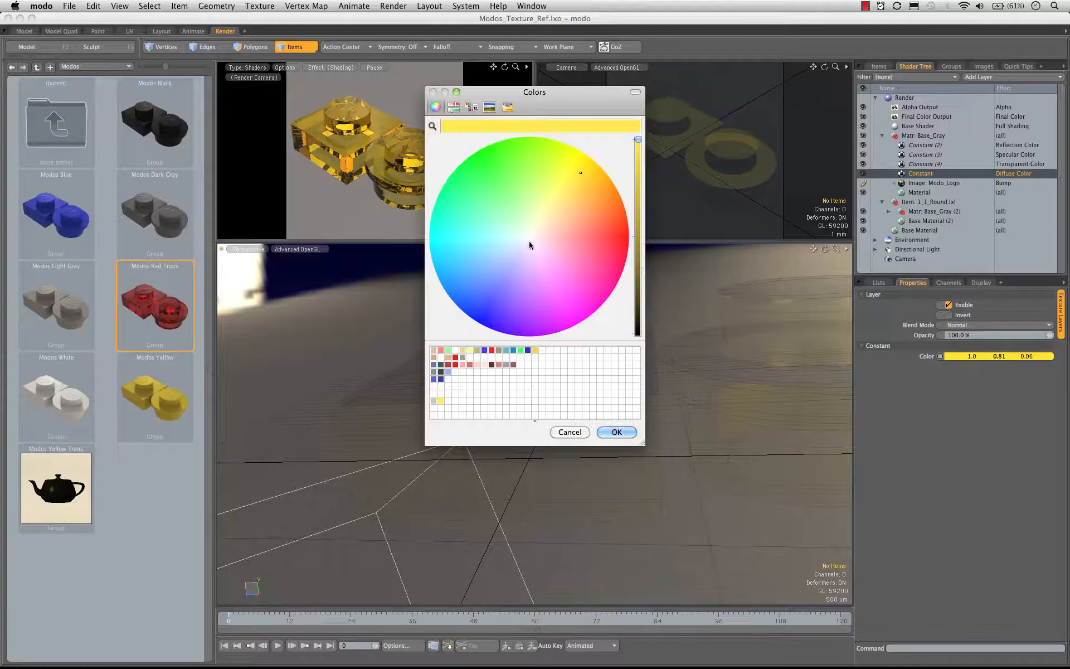
click(433, 401)
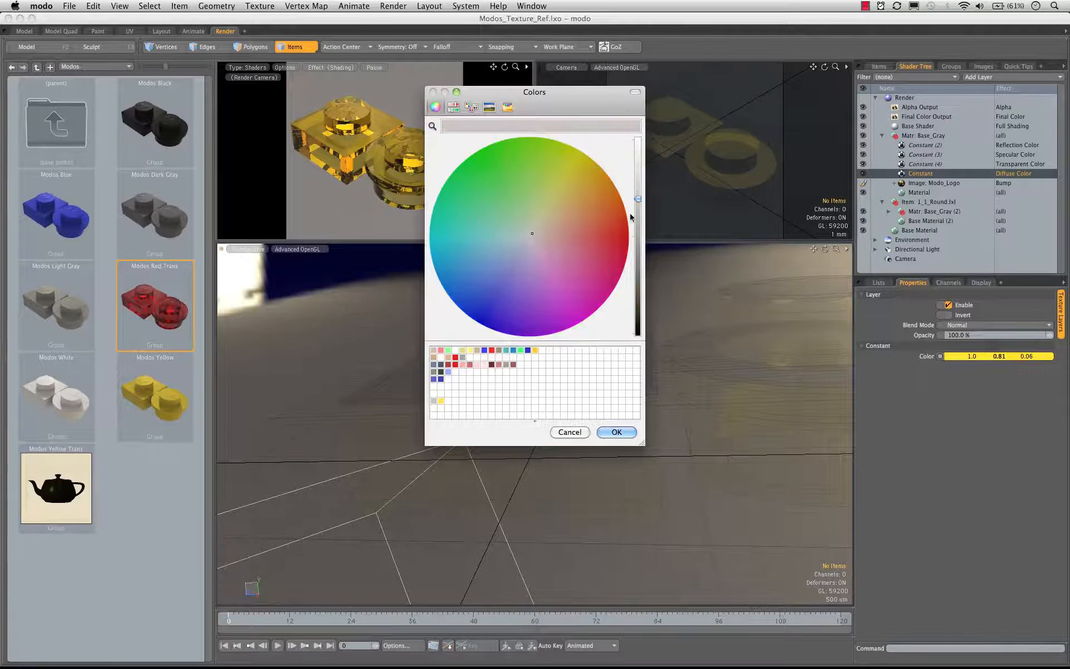
drag(639, 199, 644, 271)
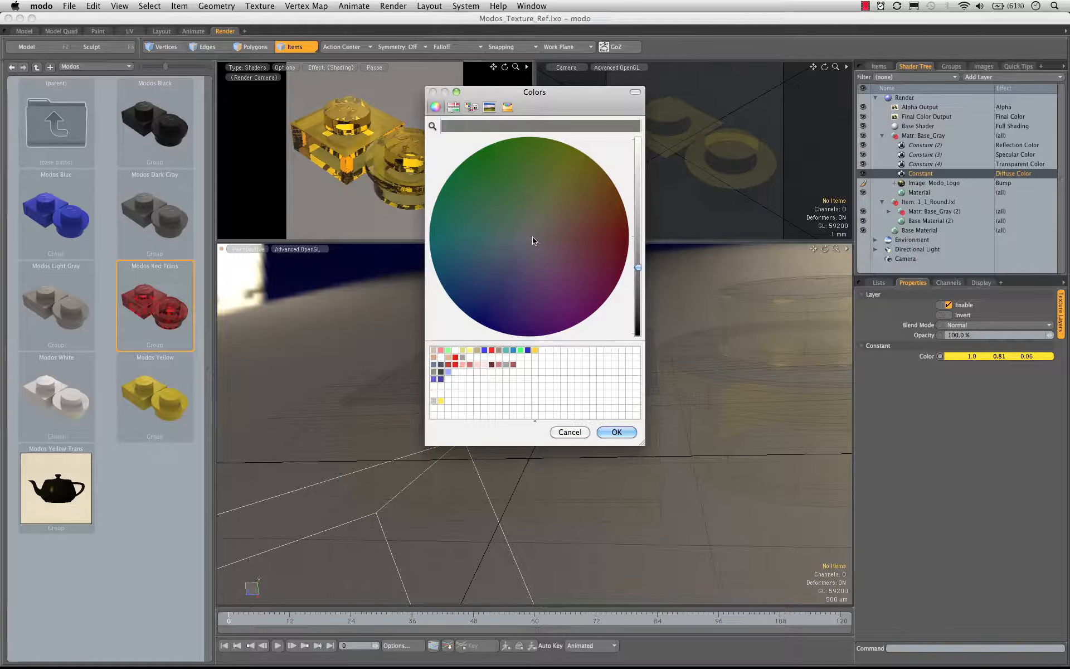
drag(638, 267, 638, 199)
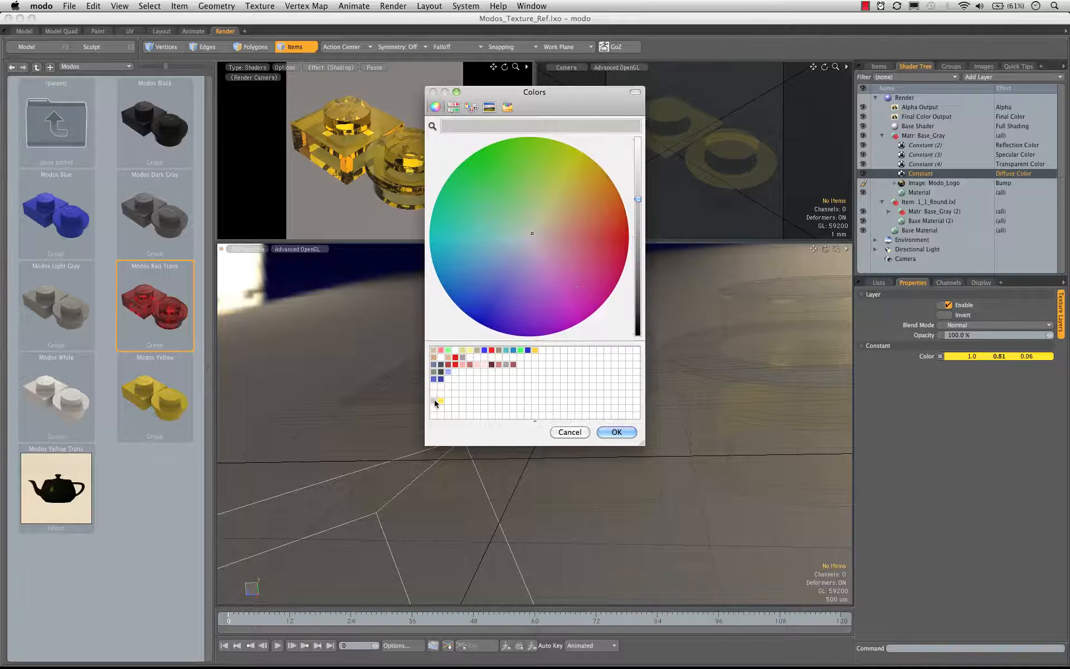
click(616, 432)
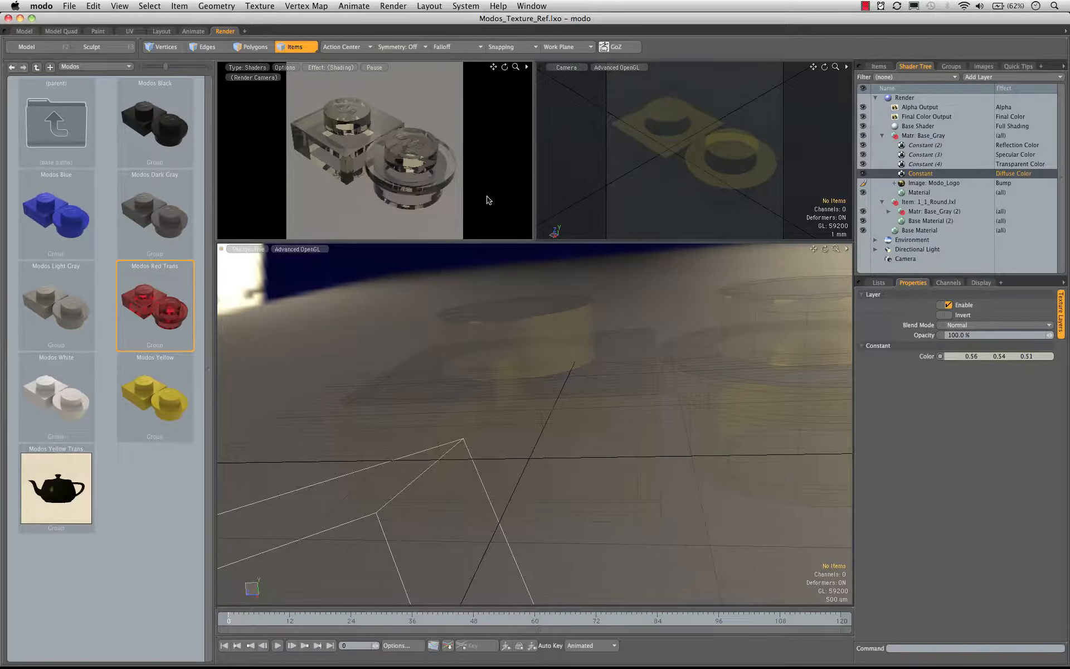
click(1016, 358)
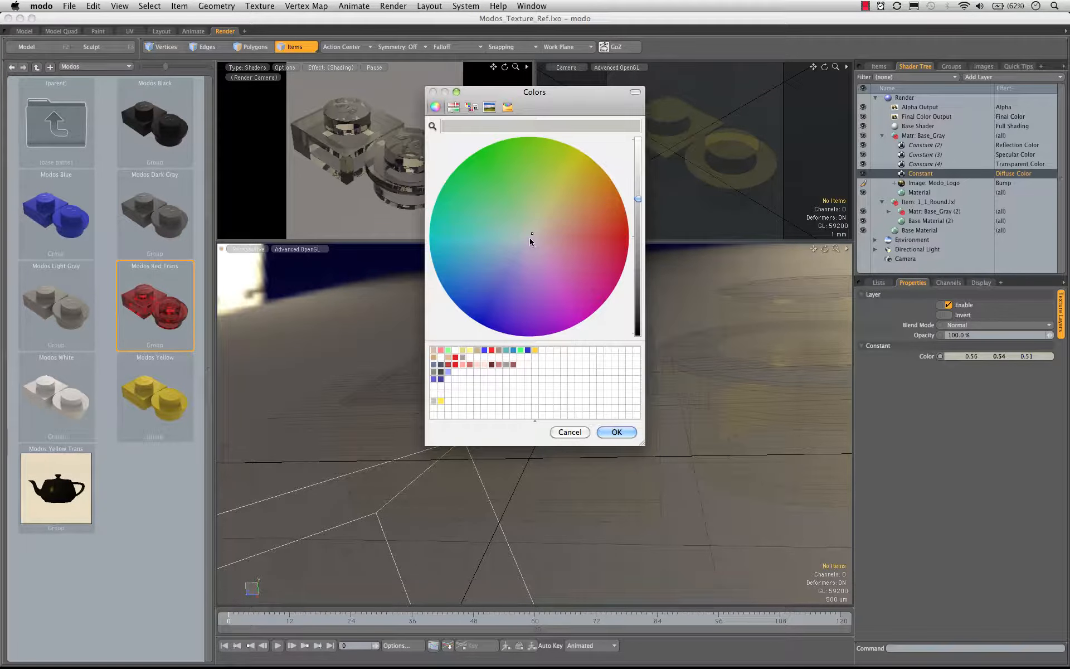
click(622, 430)
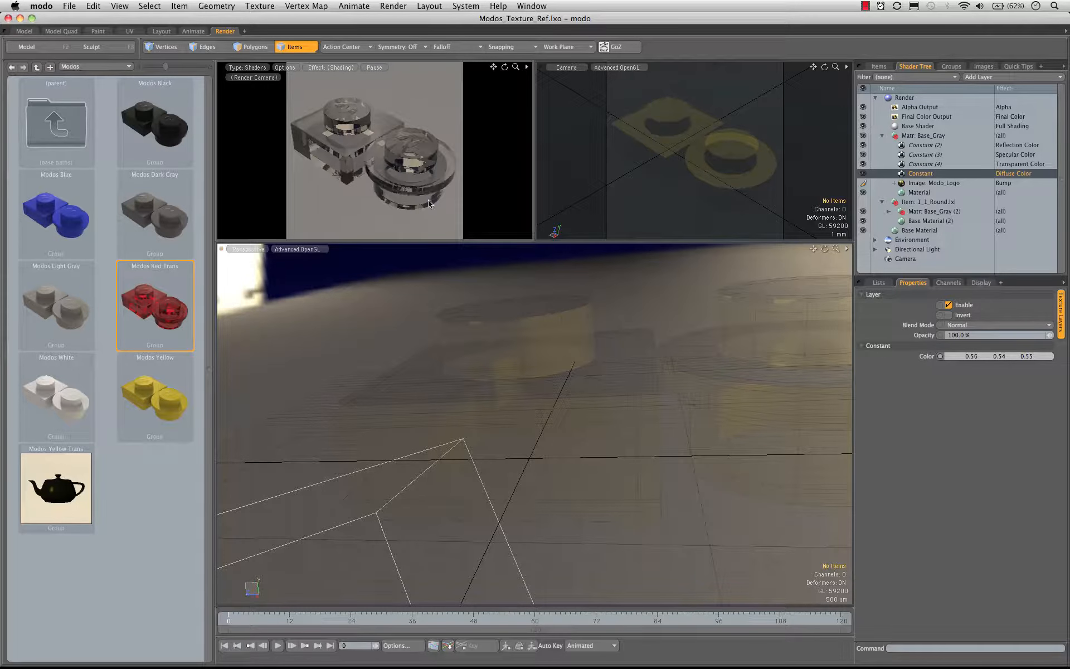
- Set the transparent gray material's Absorption Distance to 2.5 mm
click(891, 192)
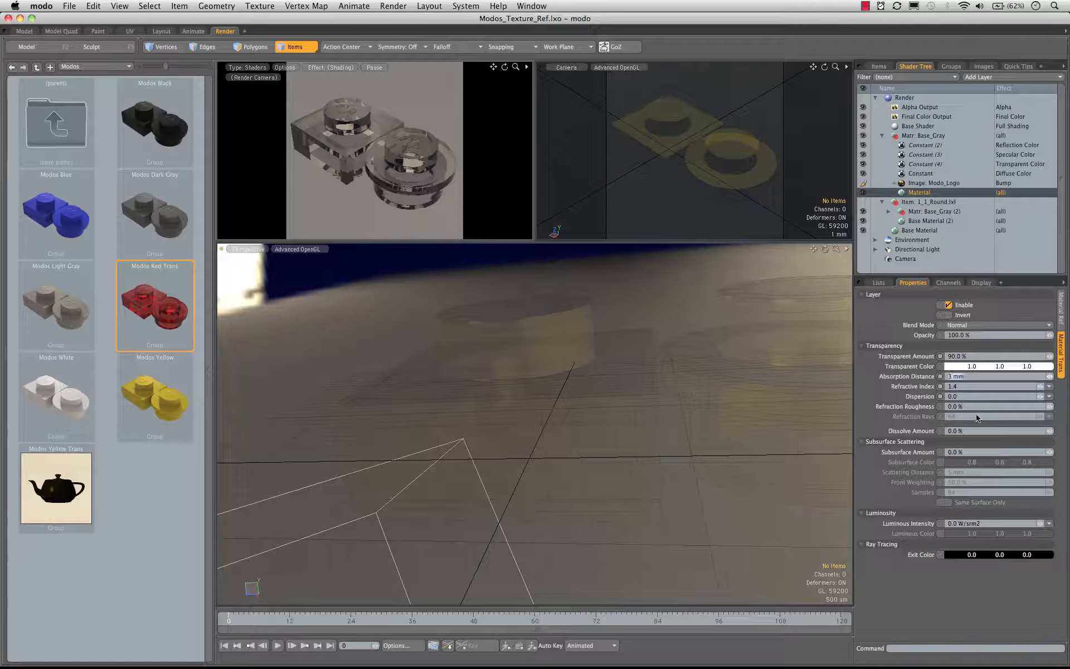
text(2.5)
key(Tab)
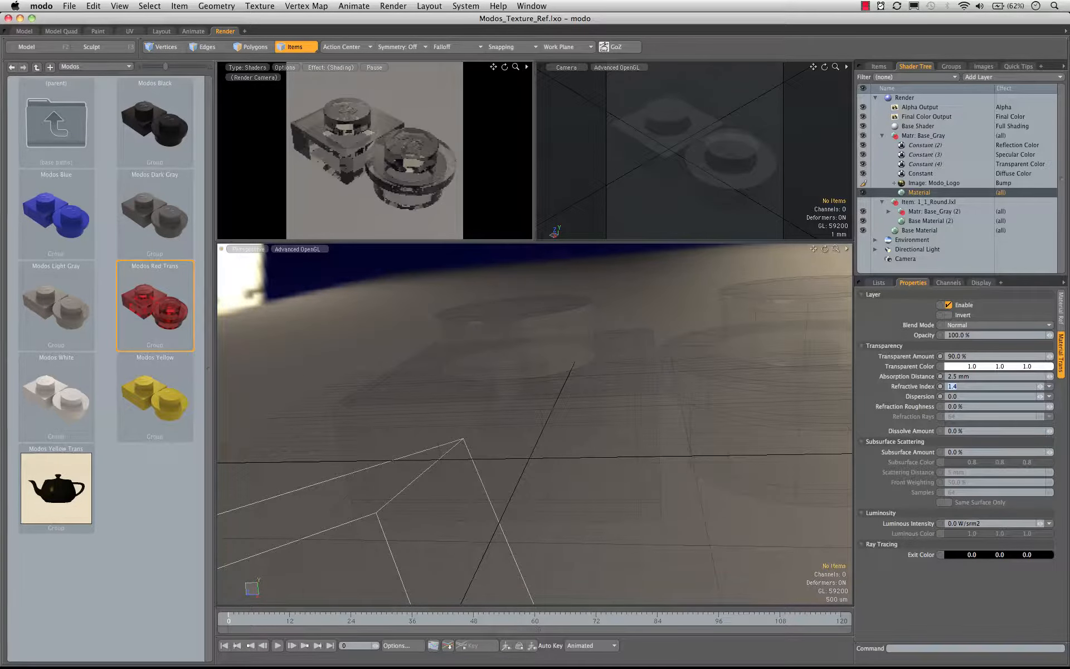
- Try 0.6 for all three channels of the Diffuse Color constant, and set them to 0.66
click(967, 174)
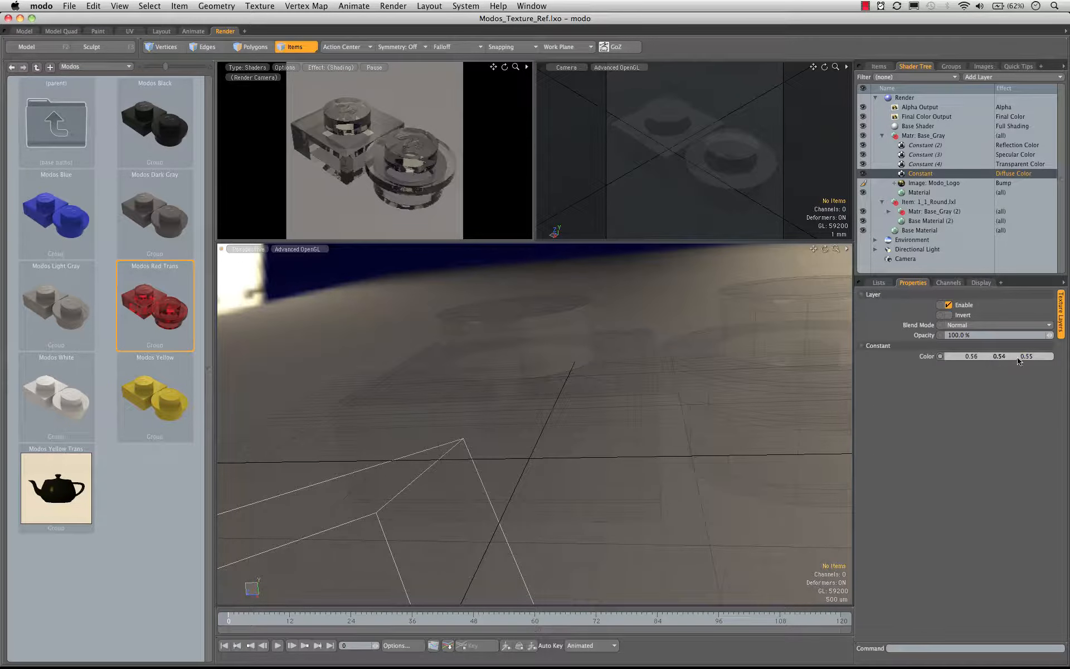
drag(1026, 356, 975, 356)
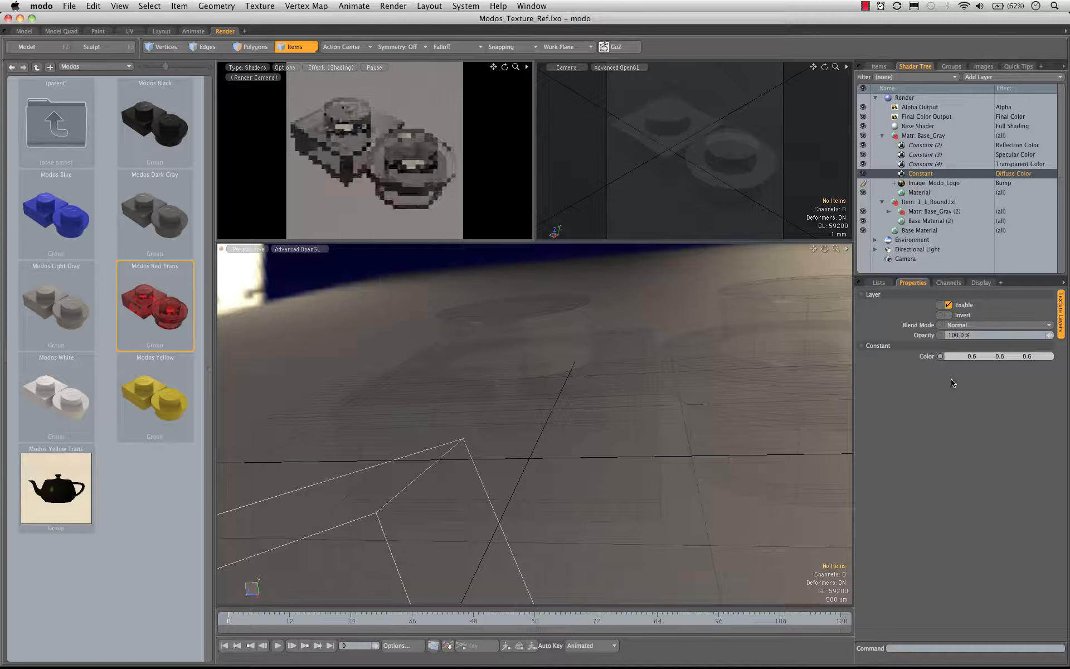
drag(984, 354, 989, 354)
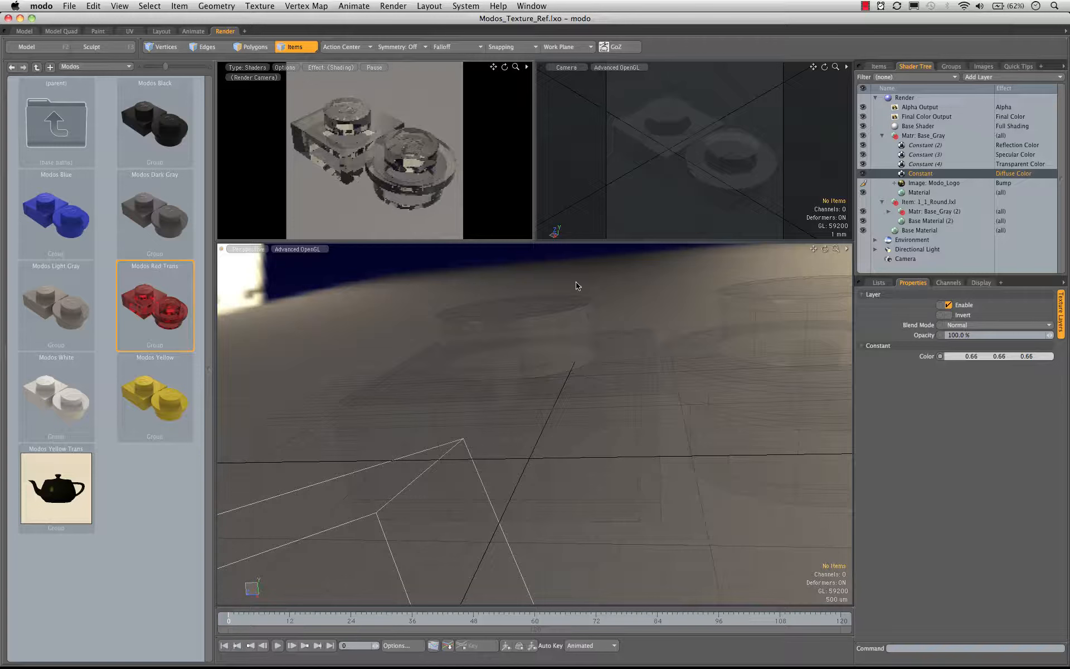
- Save the Base_Gray material group as a new preset named Modos_Gray_Trans.lxp in the Modos folder
right_click(919, 136)
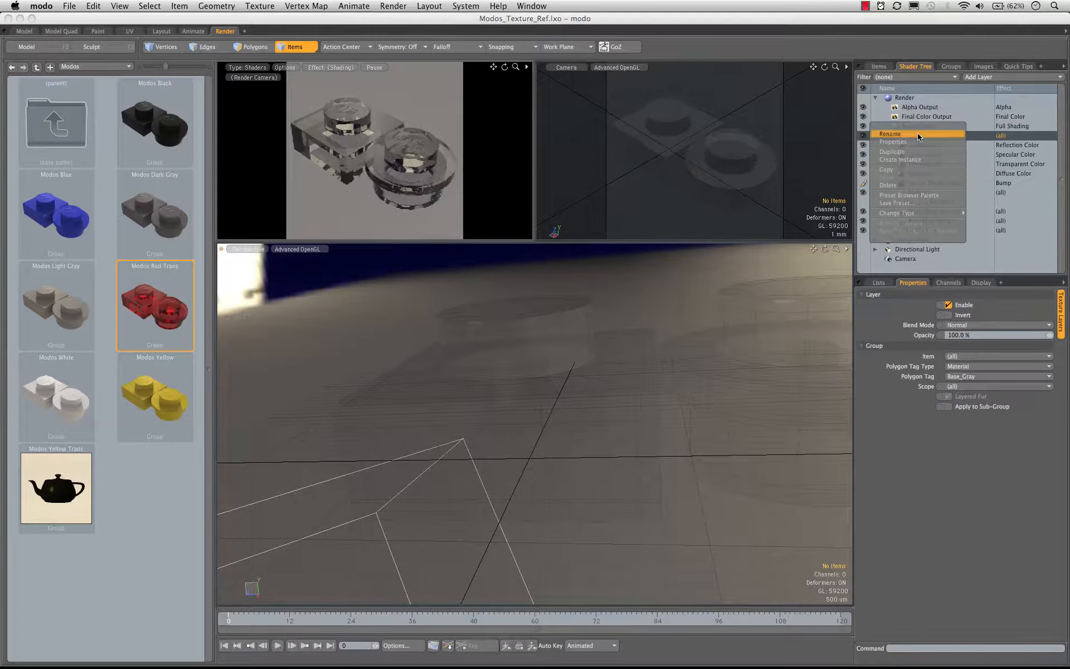
click(910, 203)
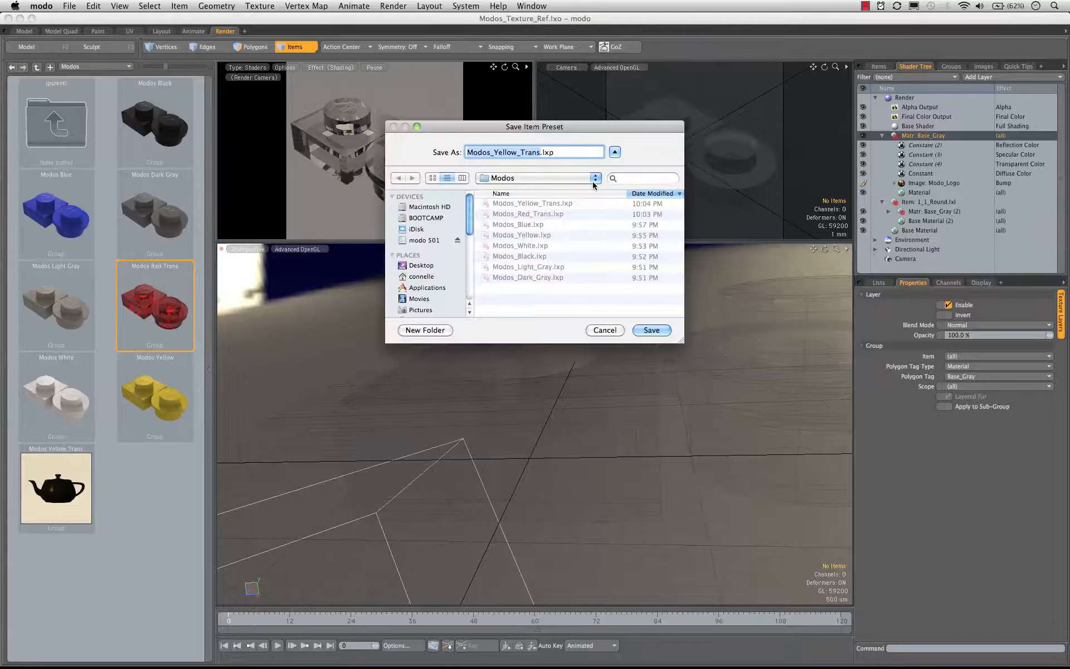
key(Left)
key(Right)
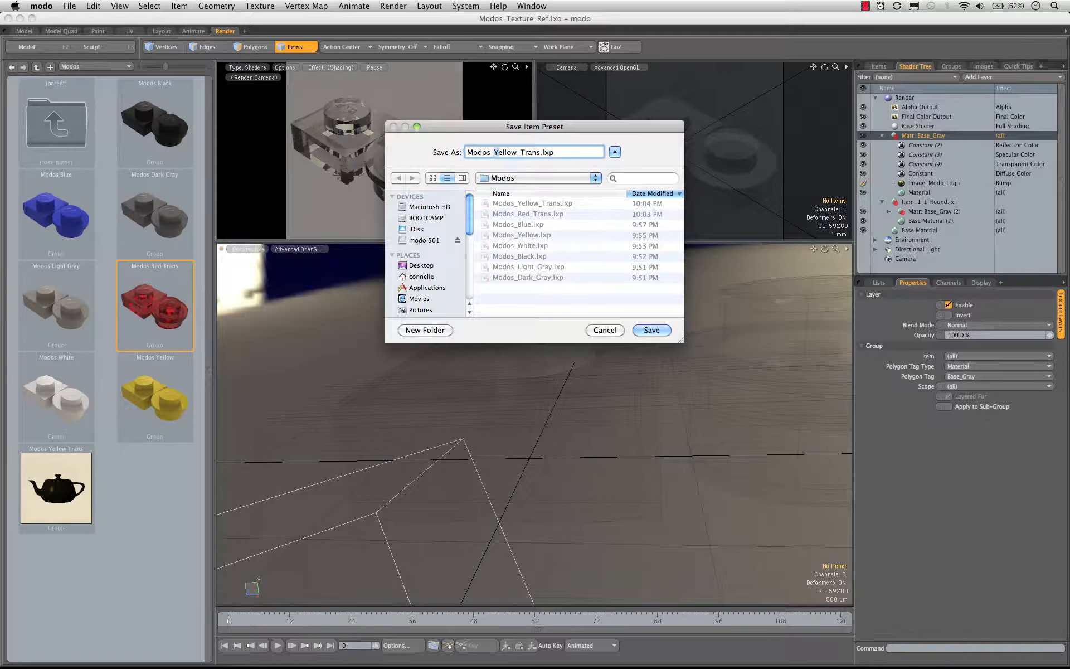
text(Gray)
key(Return)
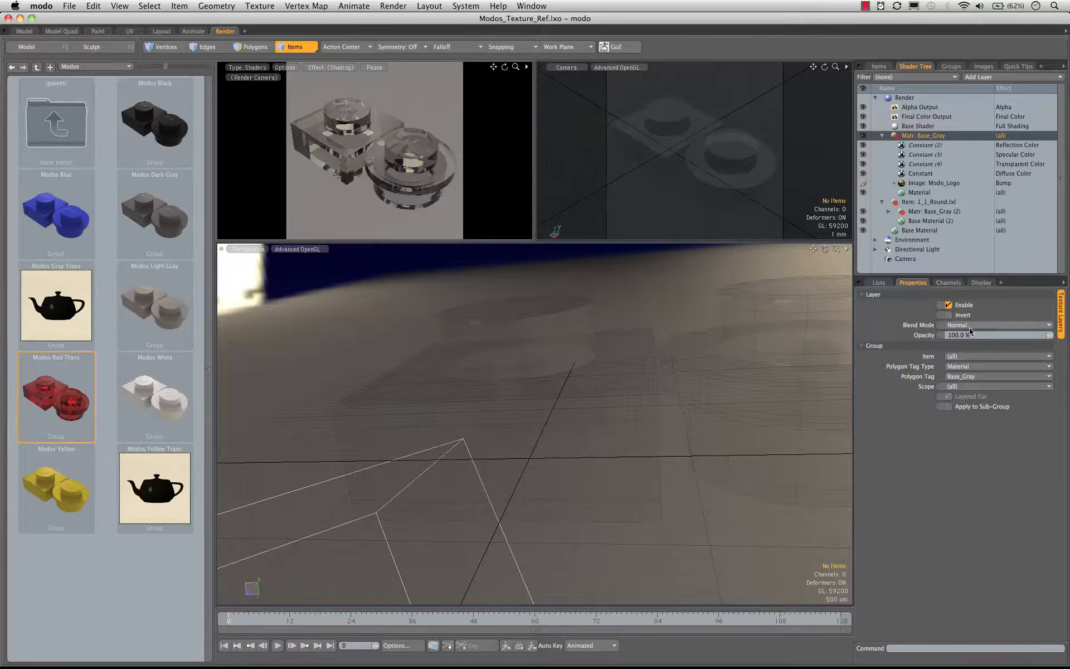
- Set the Diffuse Color constant to white (1.0, 1.0, 1.0) and the material's Transparent Amount to 97.5% with a 2 mm Absorption Distance
click(928, 173)
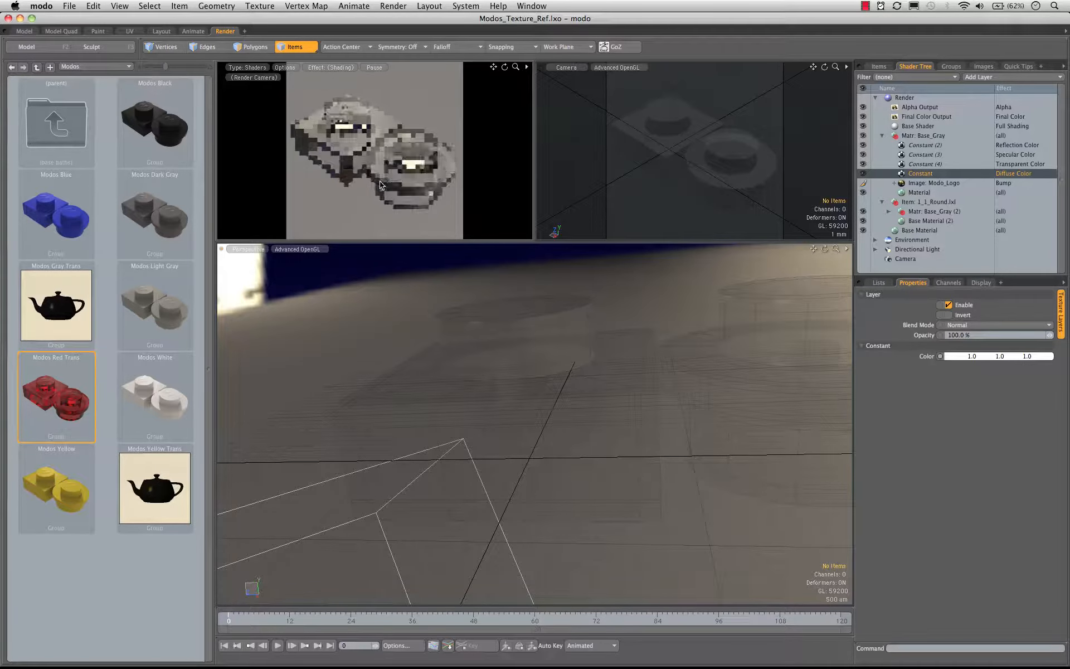
click(919, 192)
click(1062, 305)
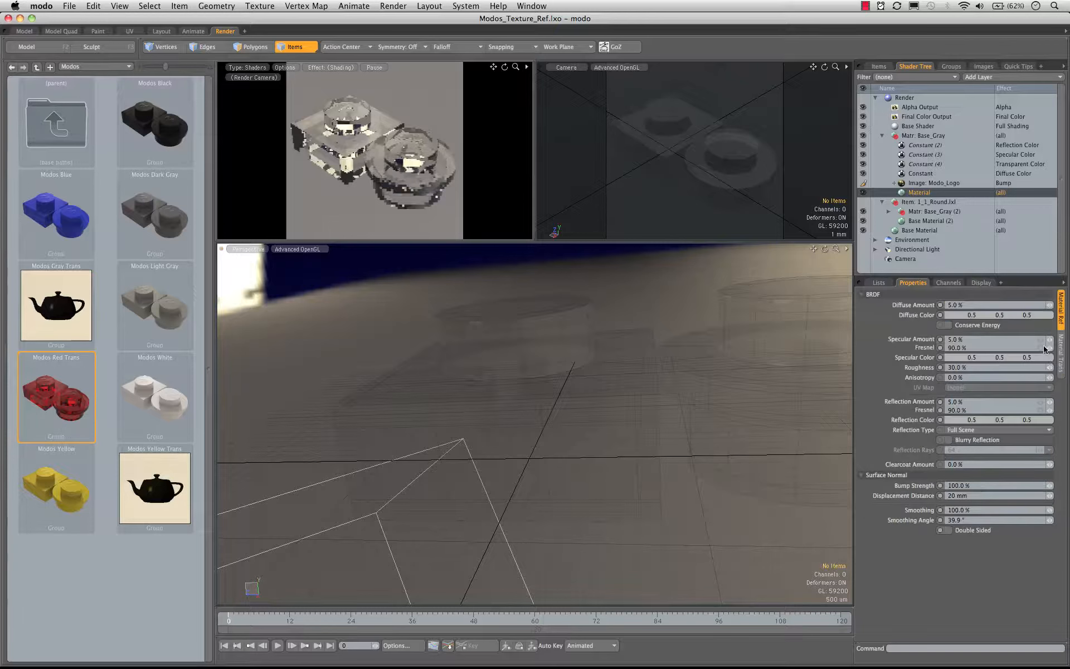
click(1060, 352)
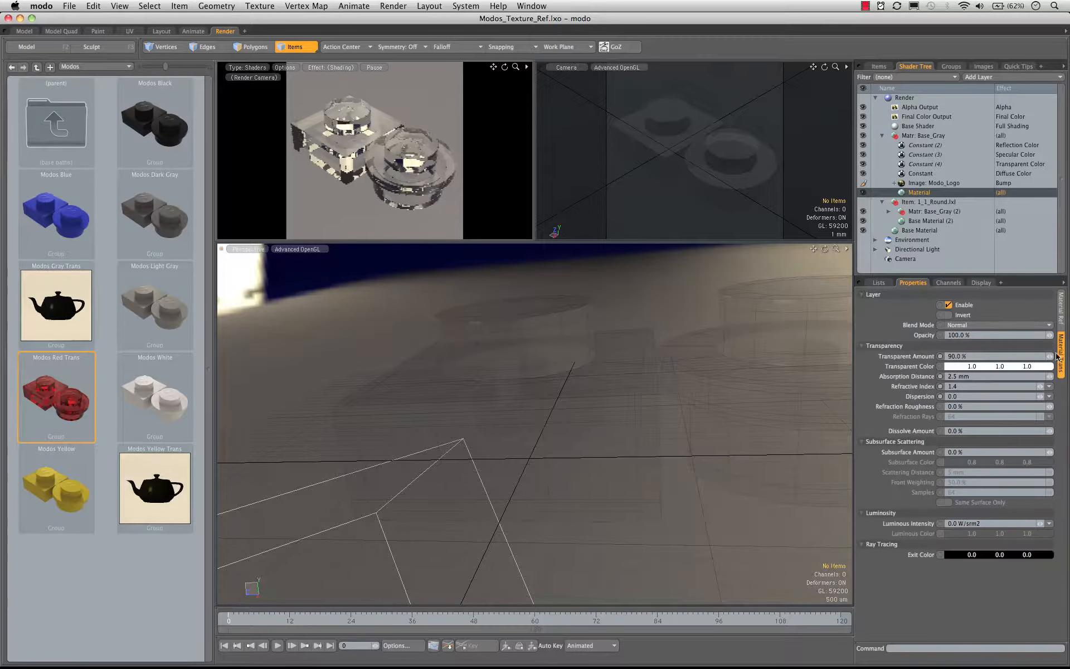
click(1050, 356)
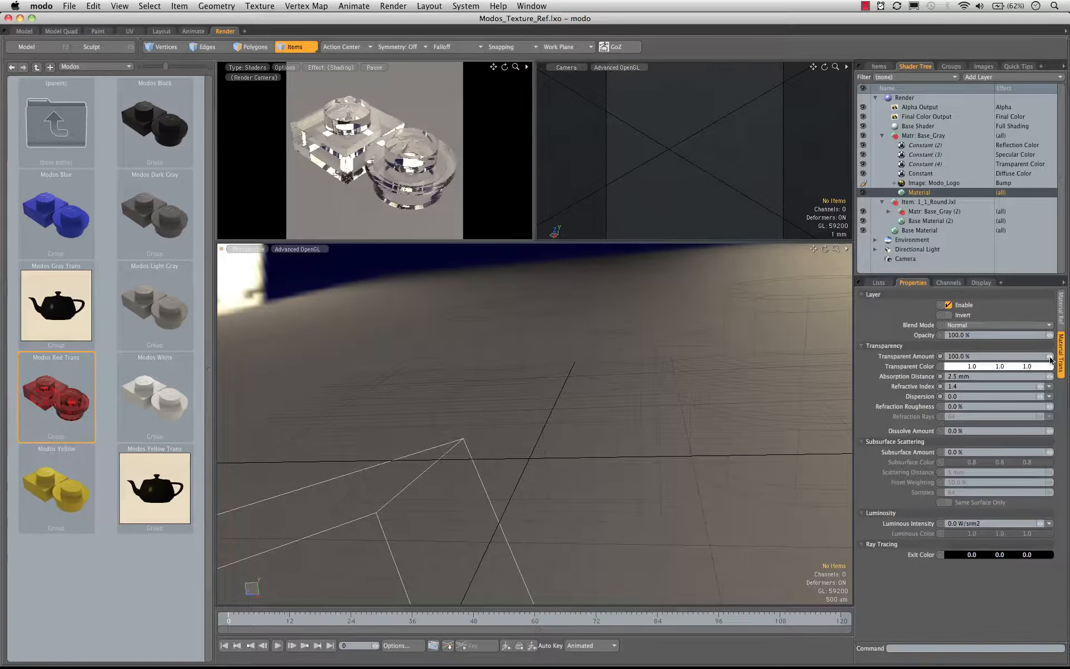
drag(1050, 359, 1047, 359)
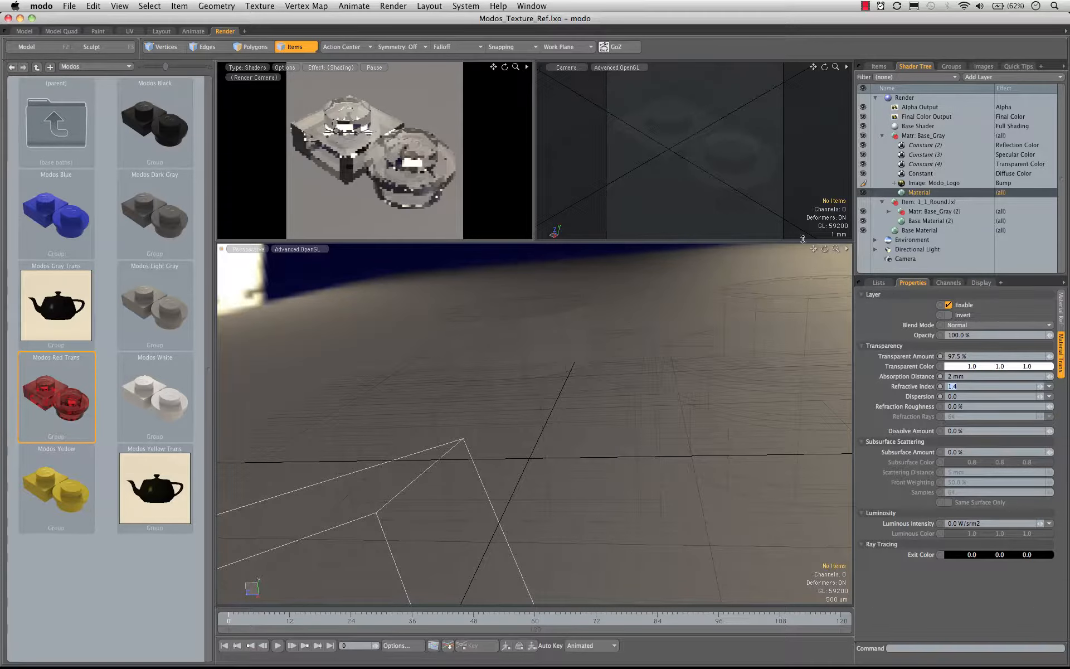
- Save the Base_Gray material group as a new preset named Modos_Clear_Trans.lxp in the Modos folder
click(925, 135)
right_click(927, 136)
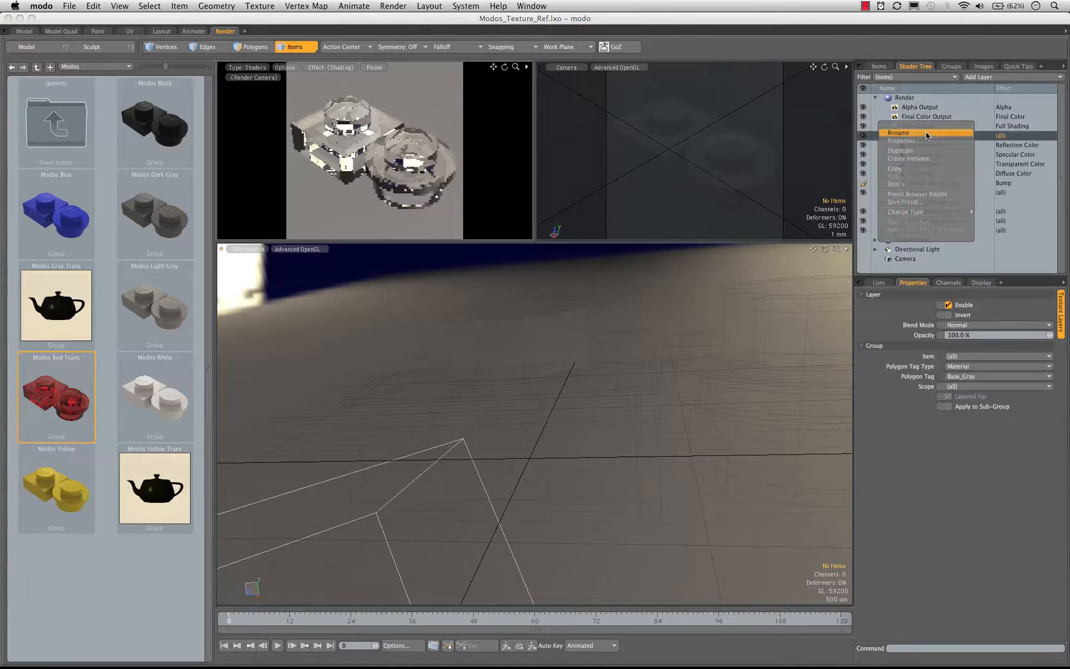
click(913, 202)
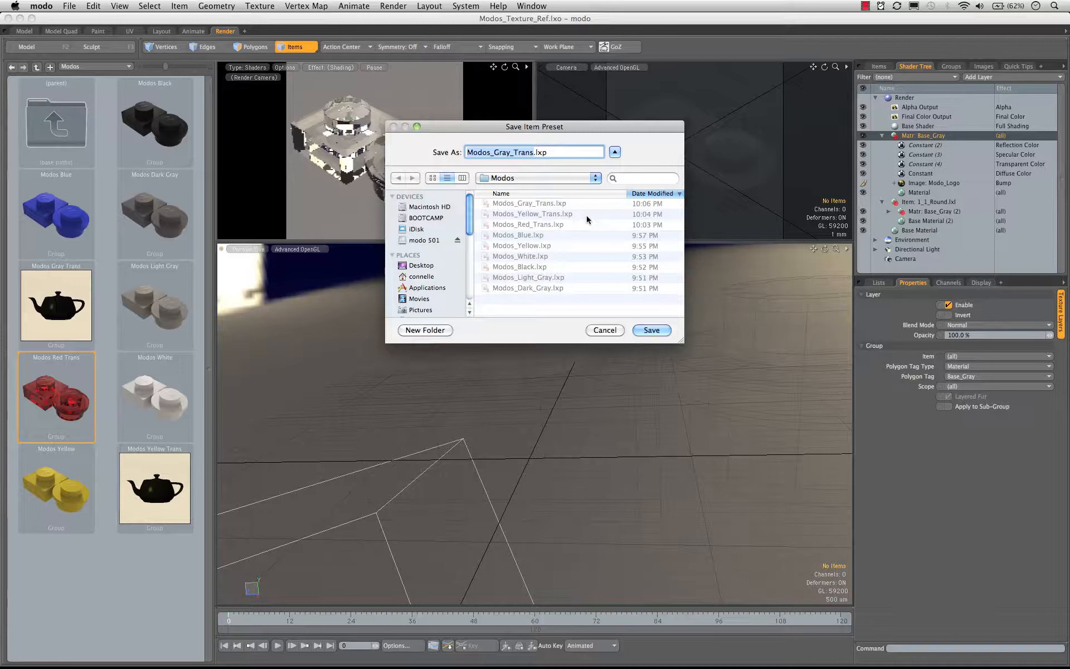
key(Left)
key(Right)
key(Right)
key(Right)
key(Right)
key(Right)
key(Right)
key(shift+Right)
key(shift+Right)
key(shift+Right)
key(shift+Right)
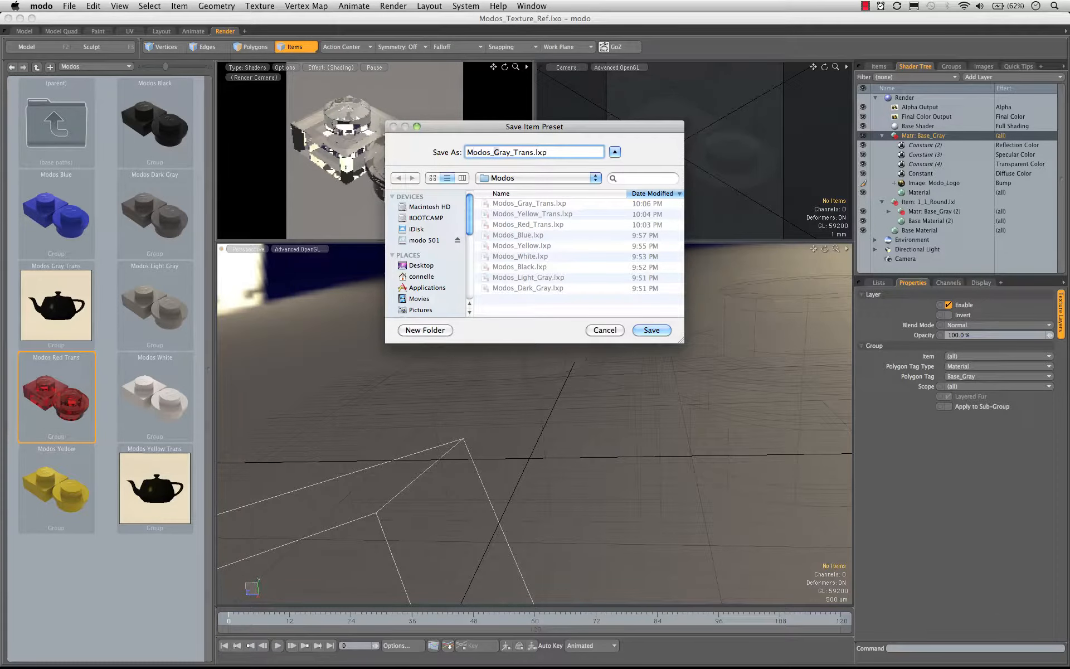
text(Clea)
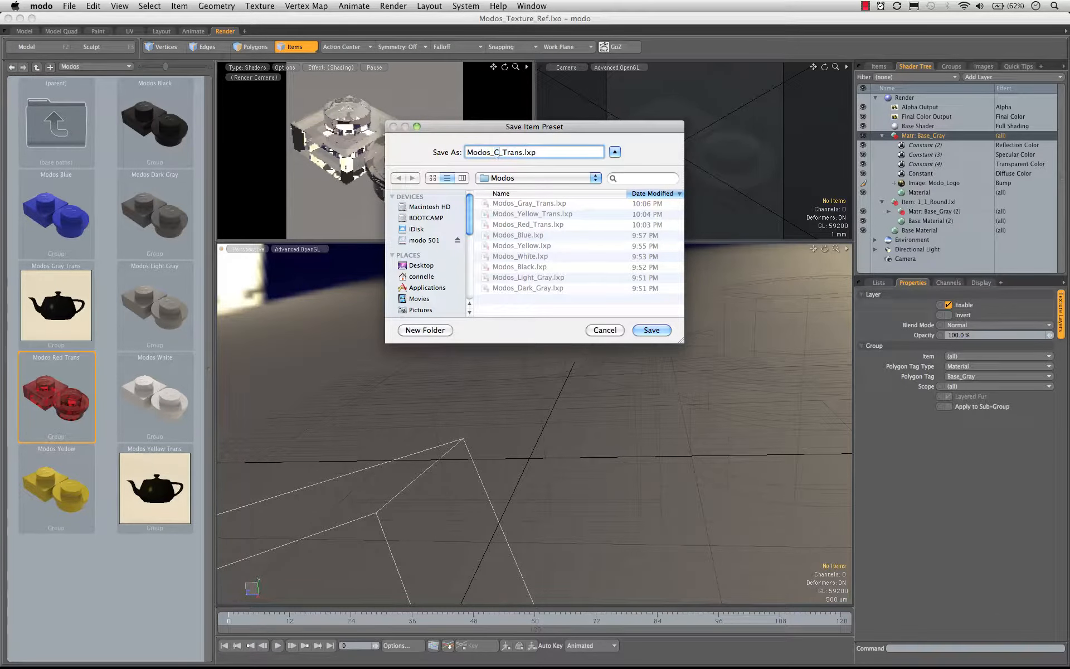
text(r)
key(Return)
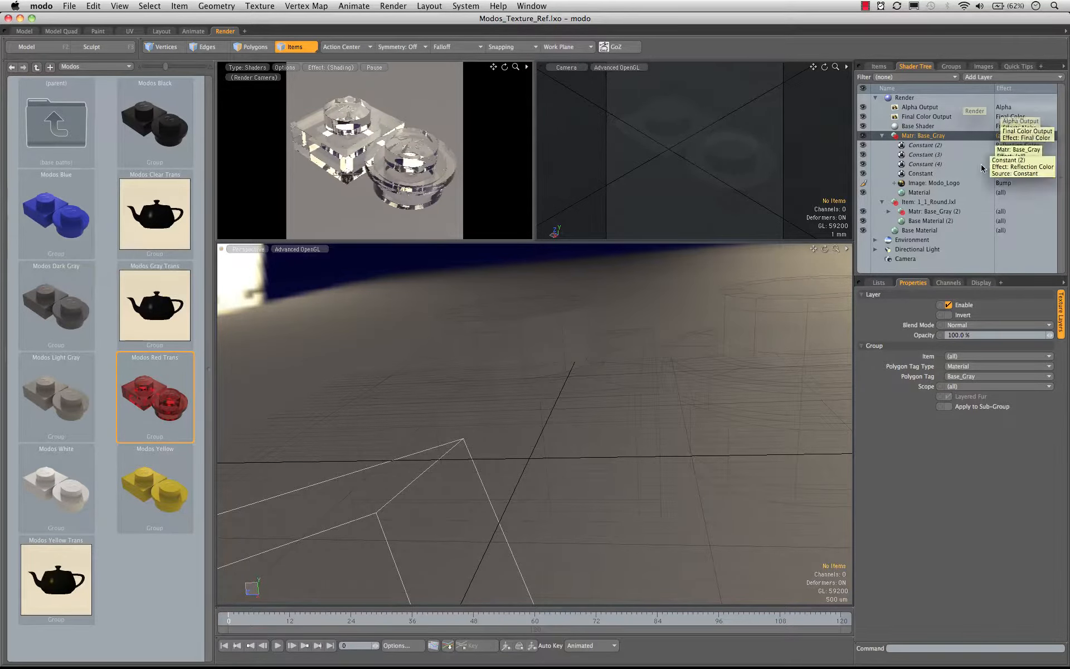
- Select the Base_Gray group's Diffuse Color constant and render the two bricks with the clear transparent material
click(922, 175)
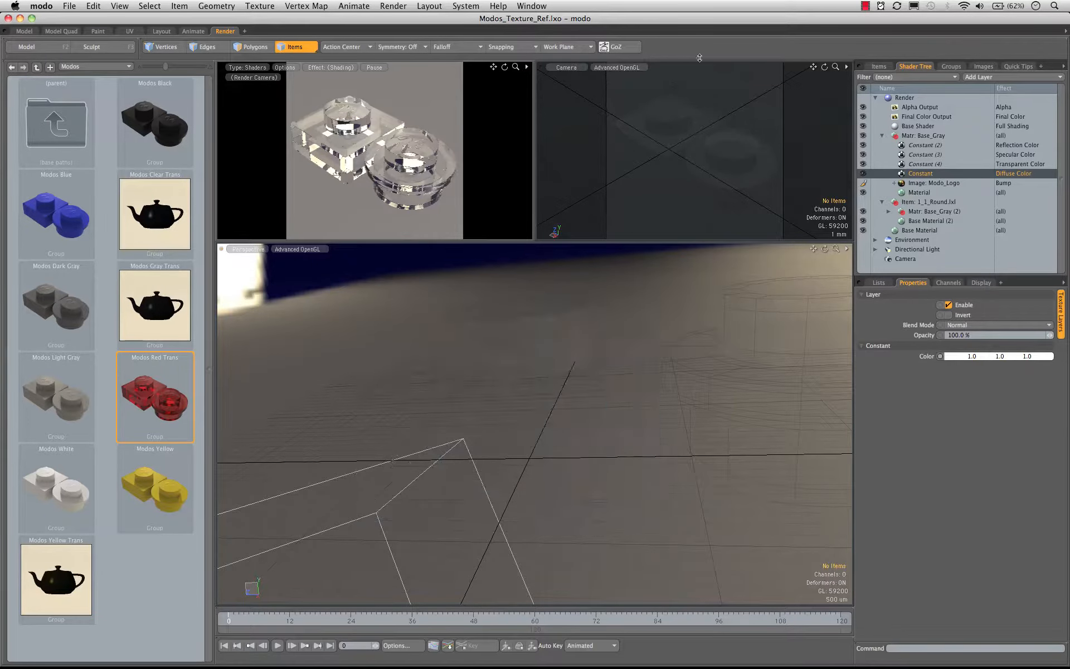
key(F9)
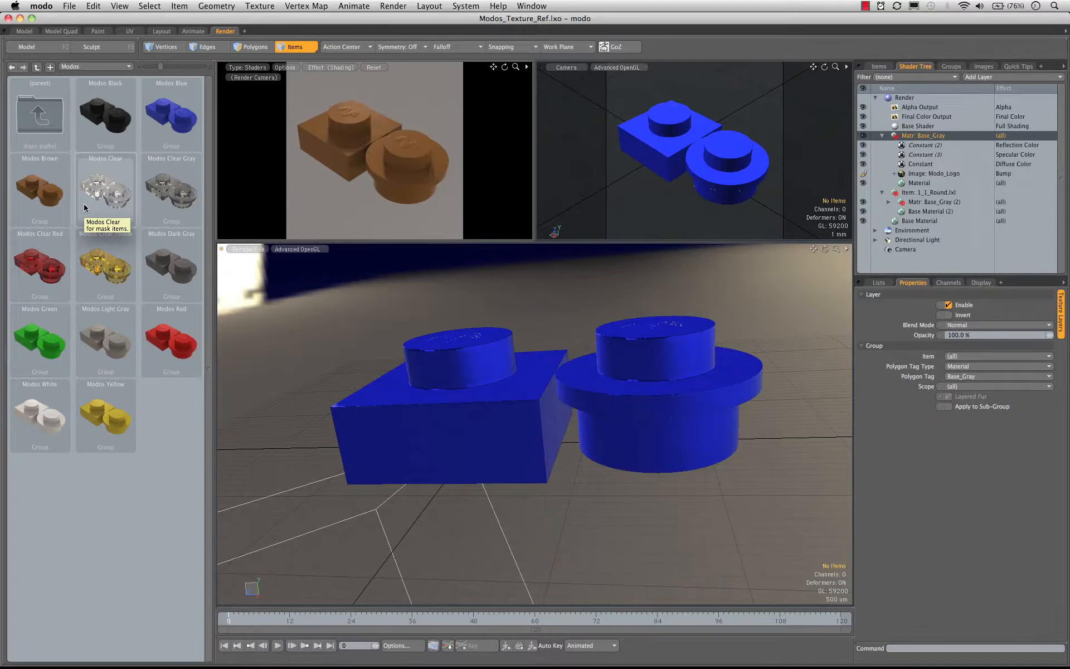
- Switch to Photoshop and display only the Alpha 1 channel of the Gray_Trans.tga render
key(super+Tab)
key(super+Tab)
key(super+Tab)
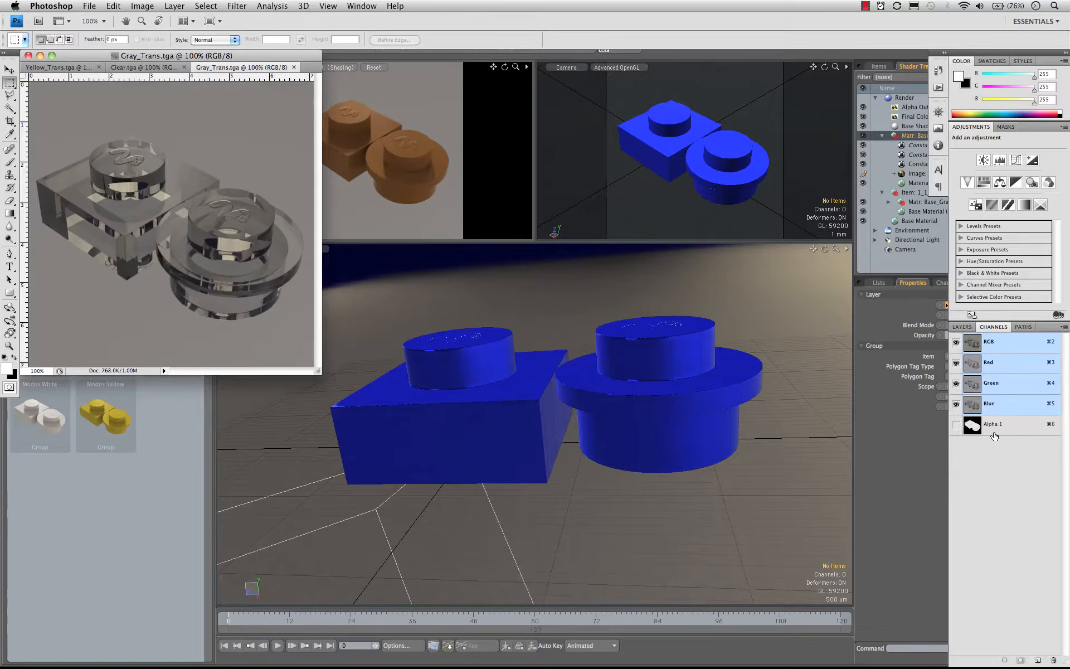
click(994, 430)
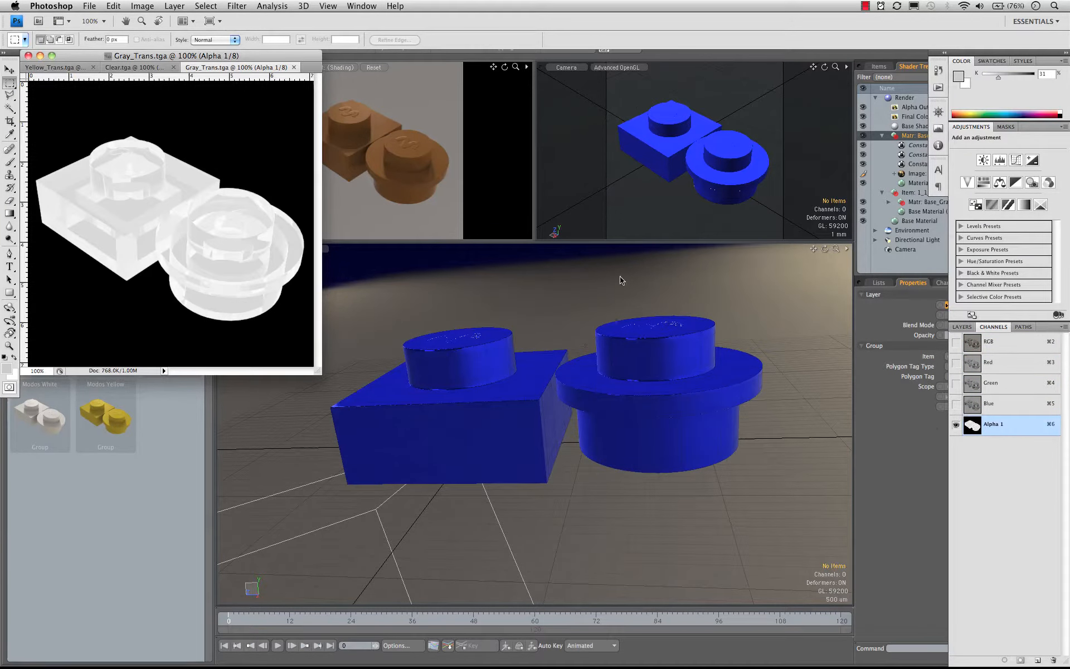
- Try brightening the Alpha 1 channel of Gray_Trans.tga with a Levels midtone value of 2.40
key(super+l)
drag(555, 252, 511, 256)
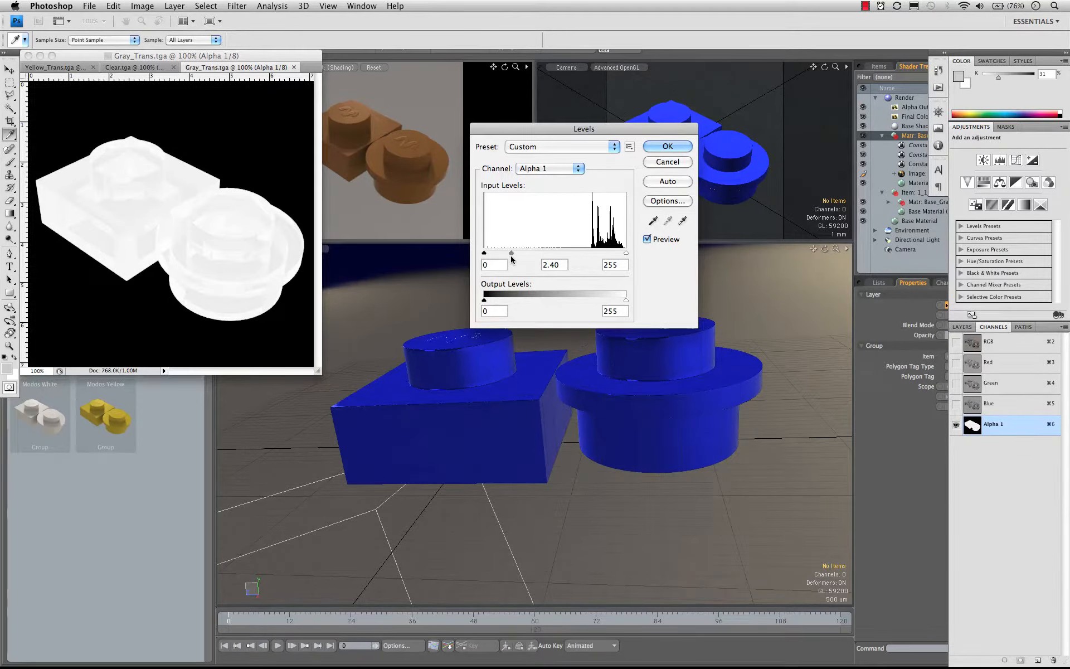
key(super+z)
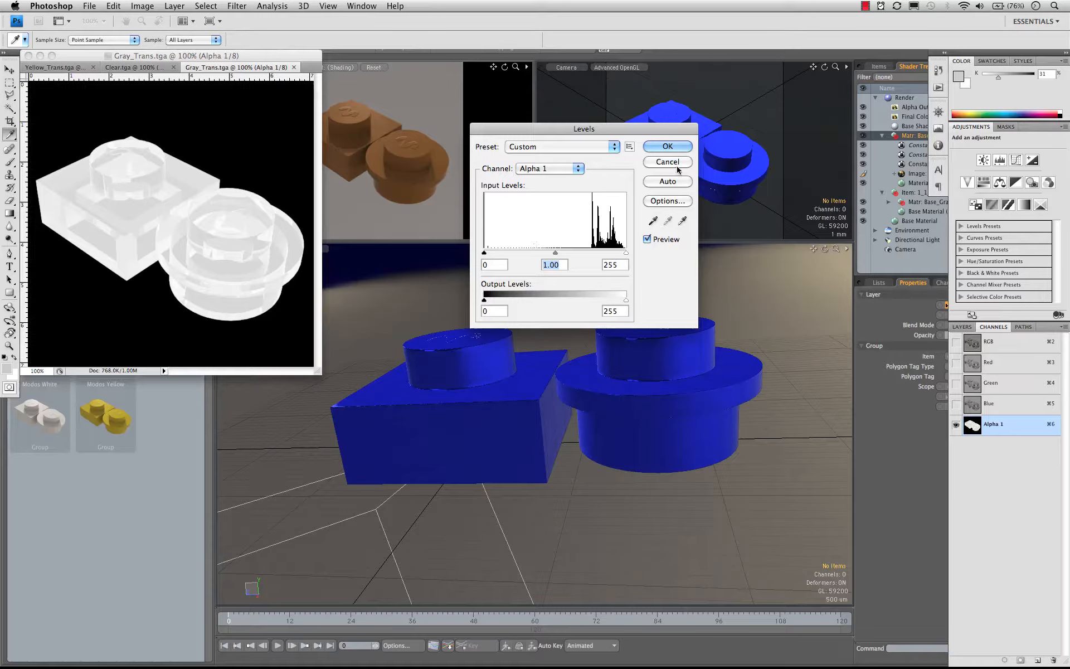
click(679, 161)
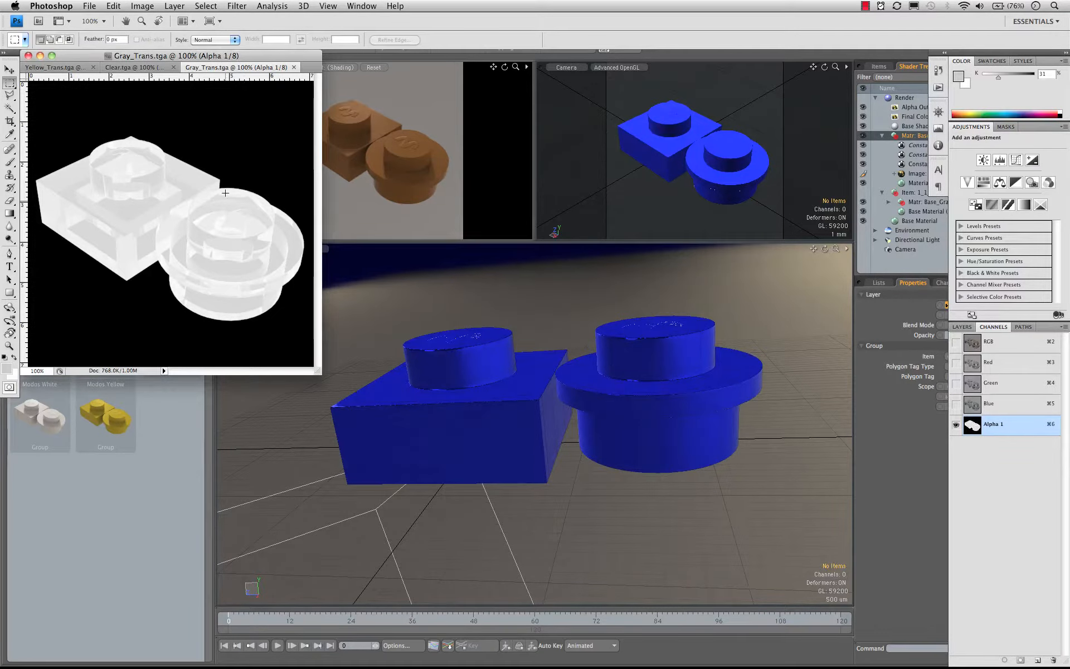
- Show the RGB composite of Gray_Trans.tga, and switch back to modo to inspect the Base_Gray group's Diffuse Color constant
click(989, 341)
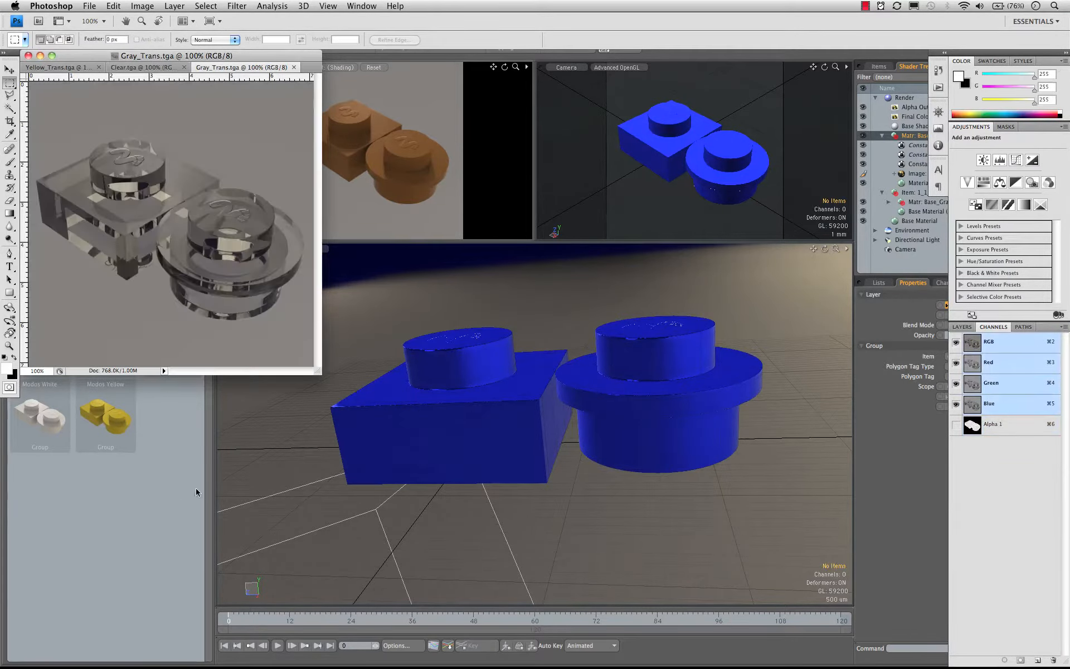
click(195, 487)
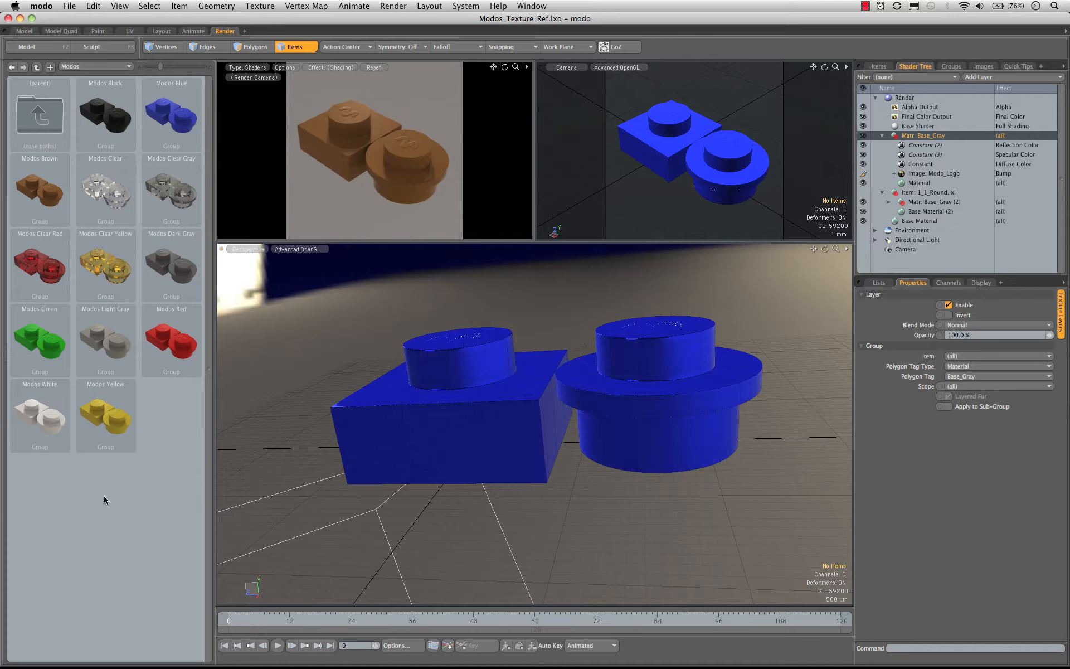
click(1031, 165)
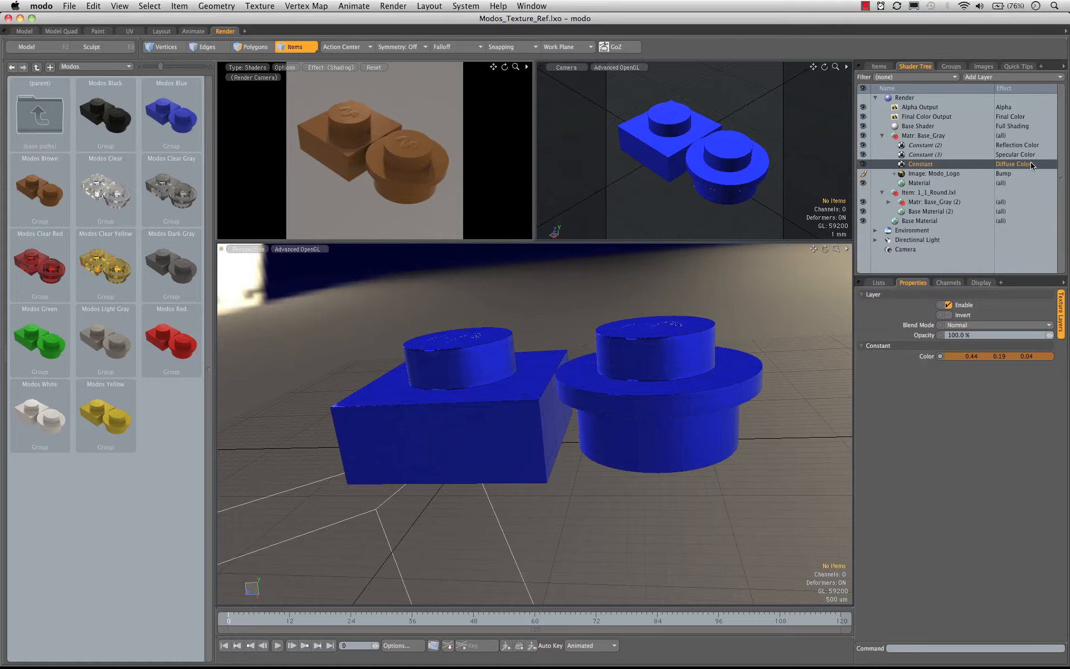